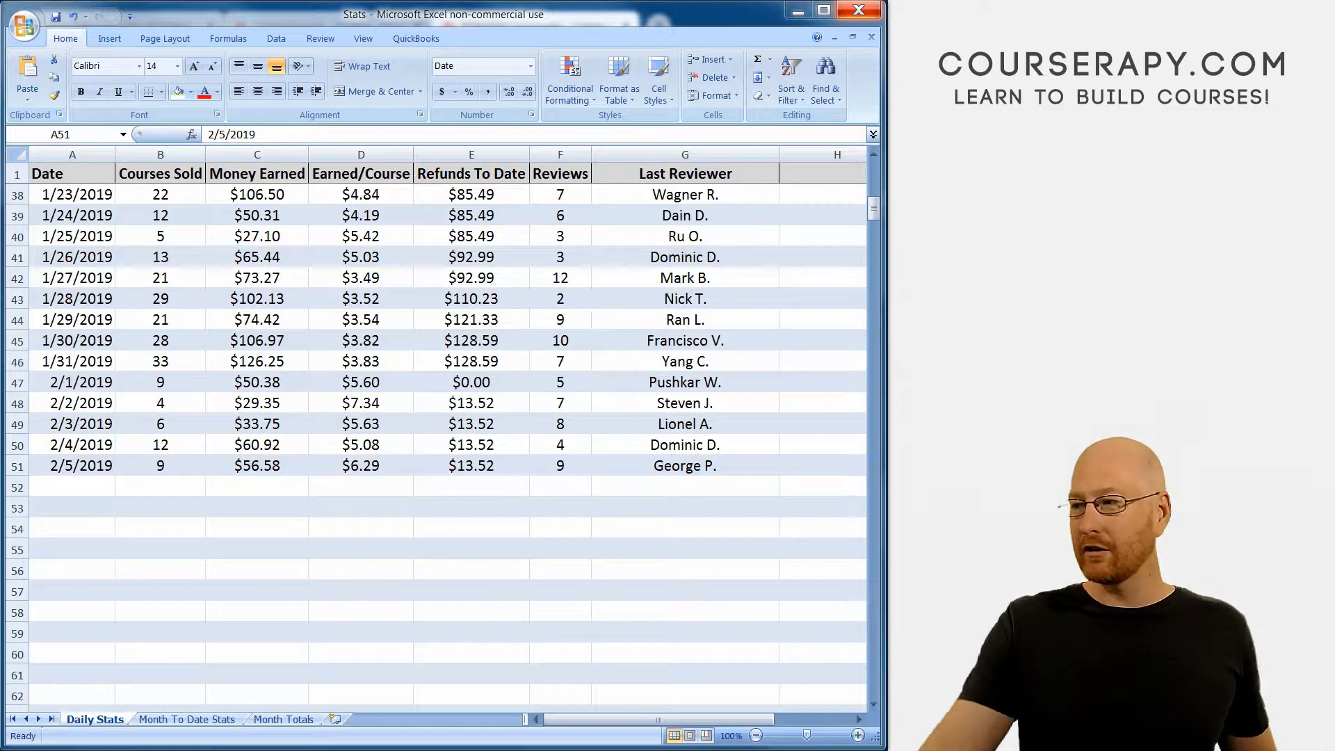
Step: Review the 2/5/2019 row: courses sold, earnings, per-course formula, refunds and review count
left_click(65, 468)
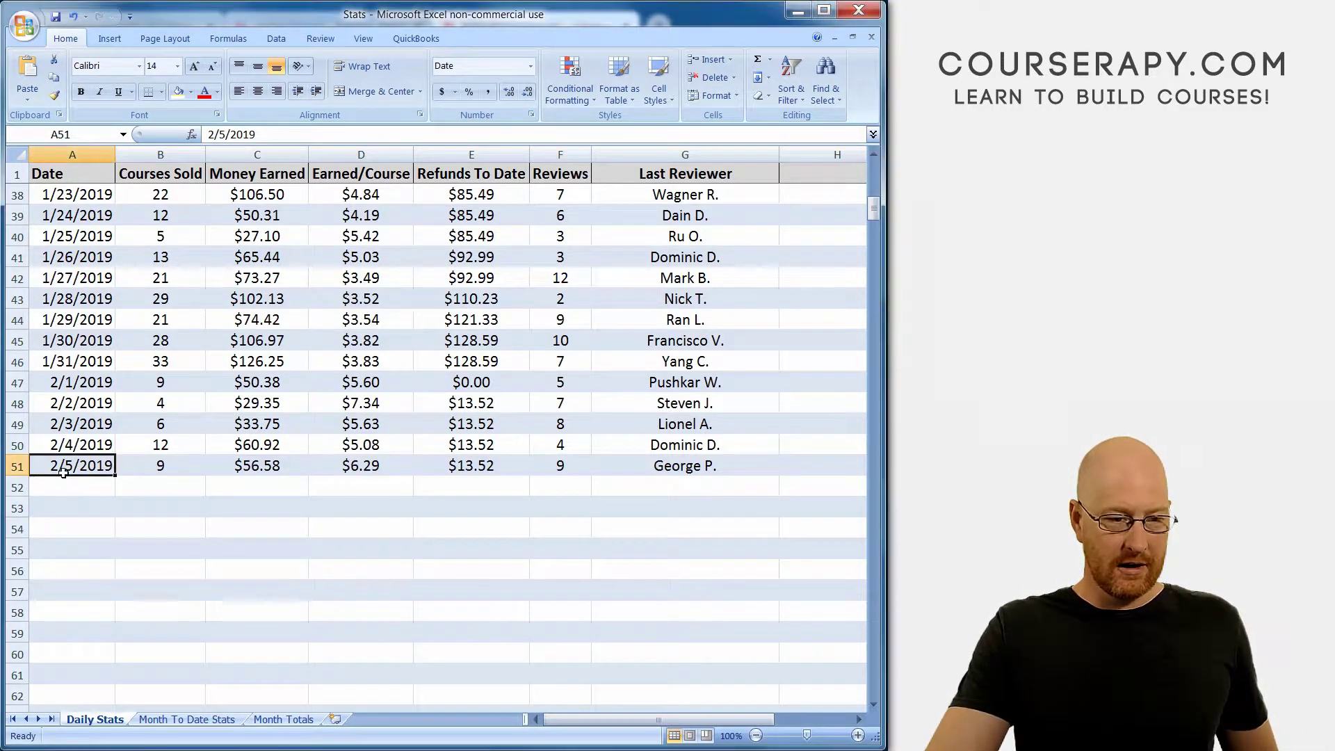
left_click(193, 466)
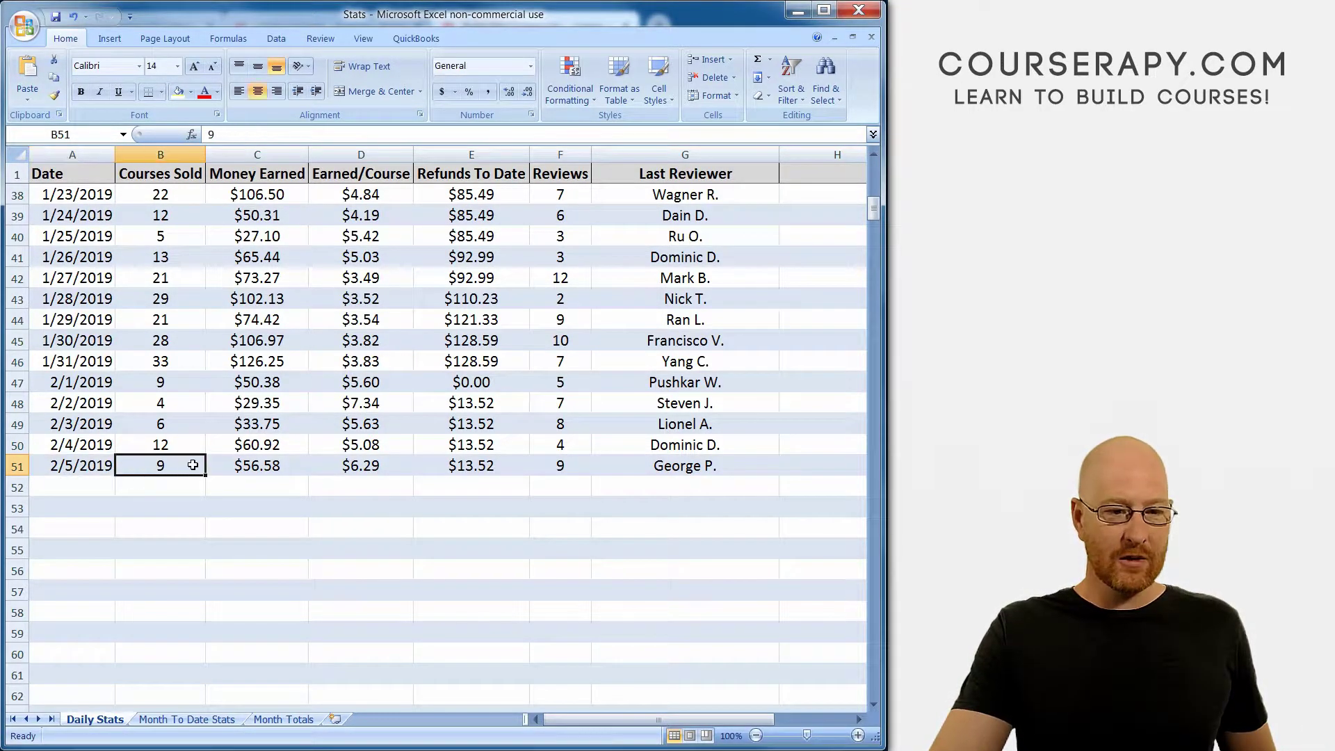
left_click(250, 466)
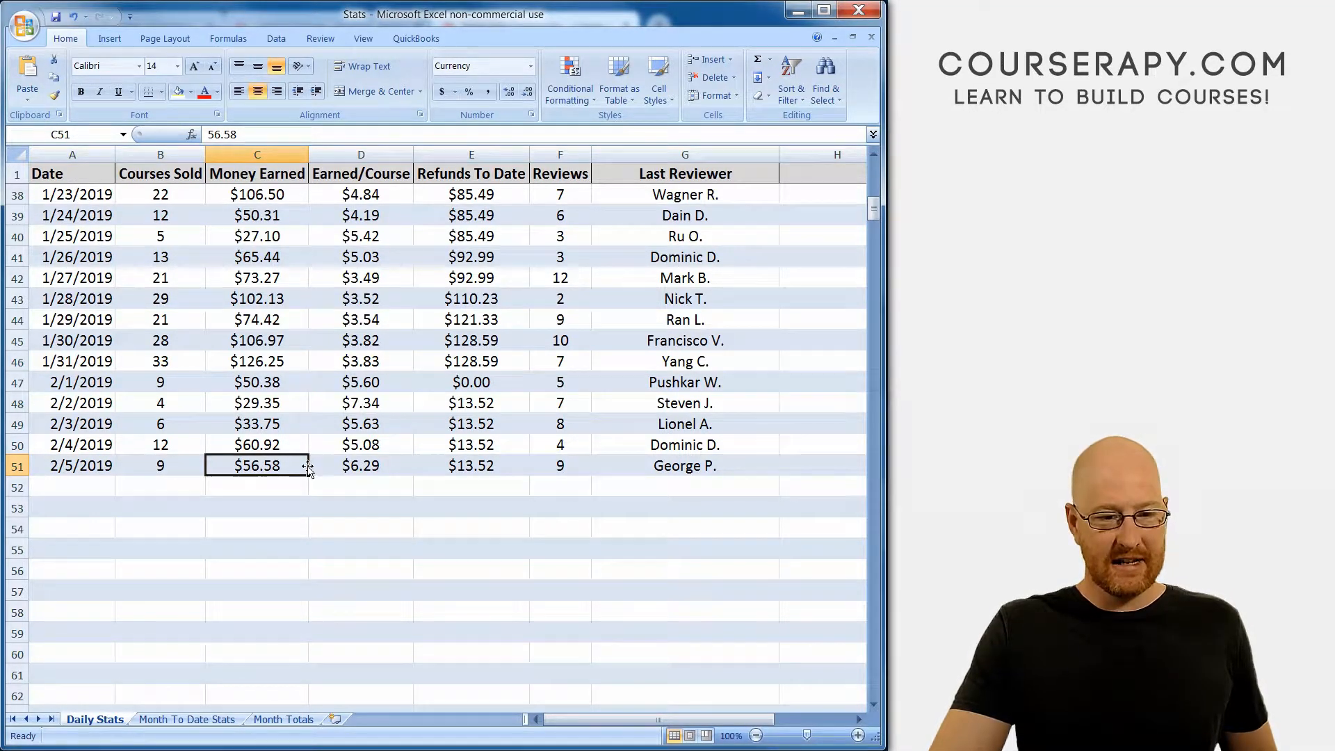
left_click(350, 468)
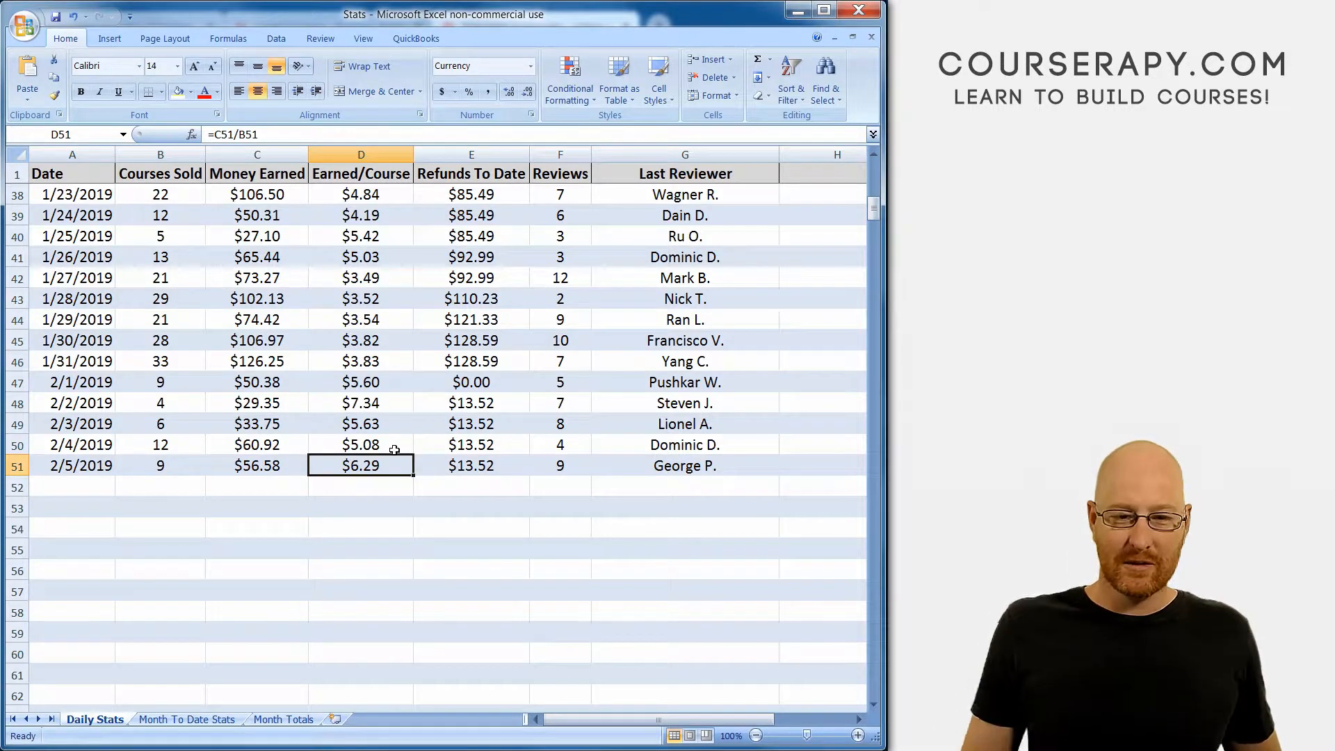
left_click(483, 468)
left_click(560, 467)
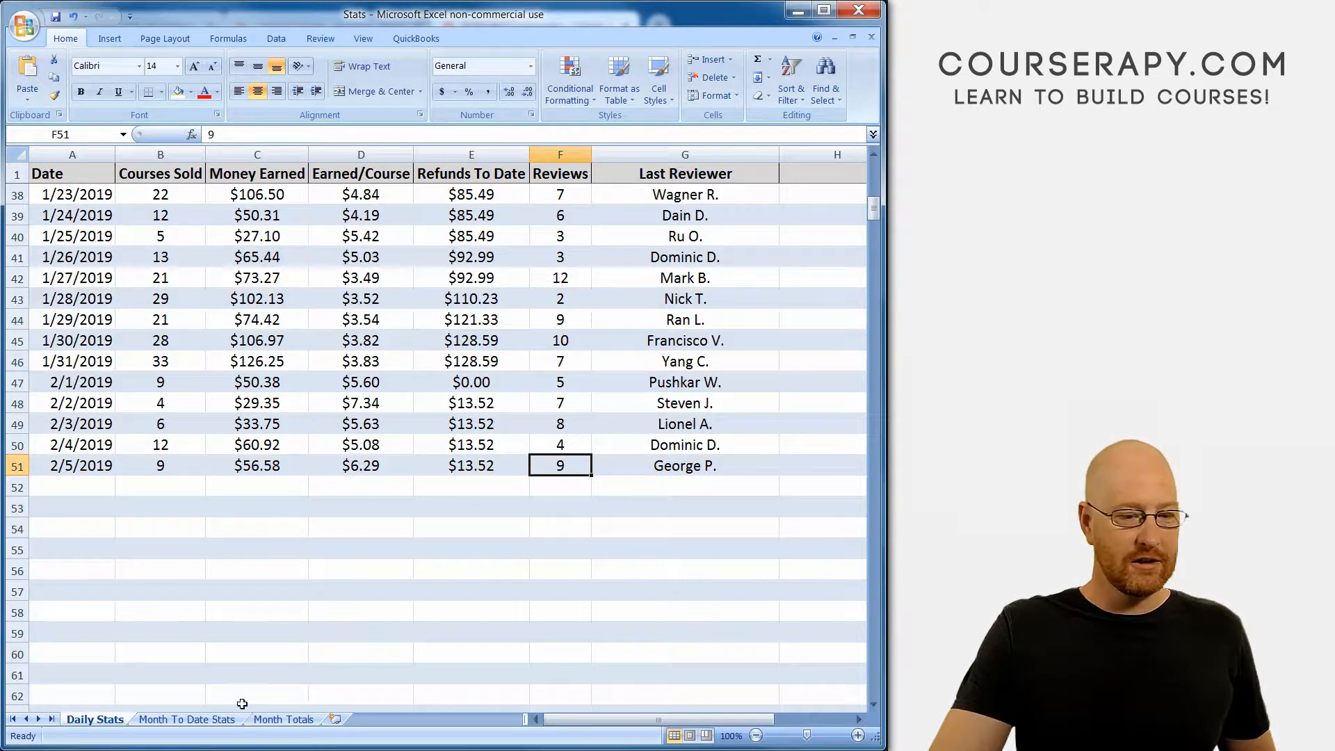
Step: Switch to the Month To Date Stats sheet
left_click(187, 719)
left_click(167, 530)
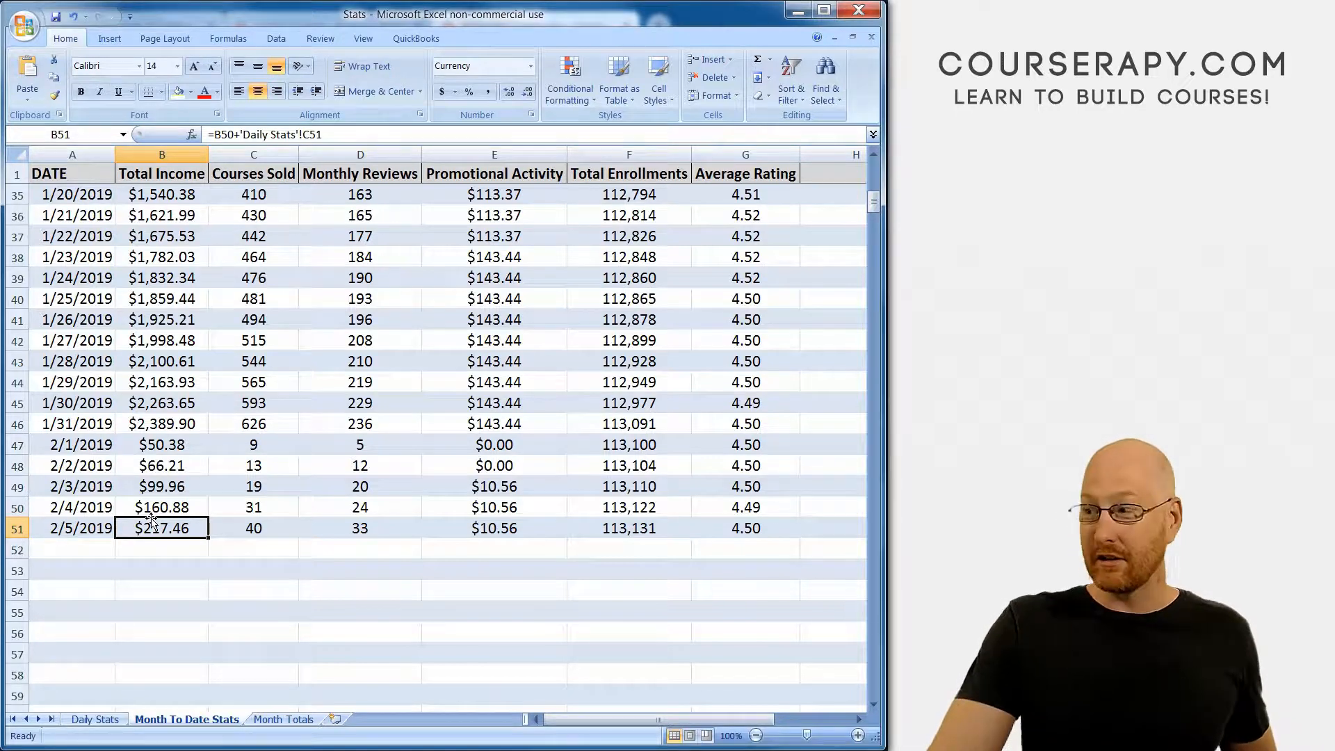
Step: Inspect the 2/5/2019 running-total formulas for courses, reviews, promo, enrollments and average rating
left_click(267, 522)
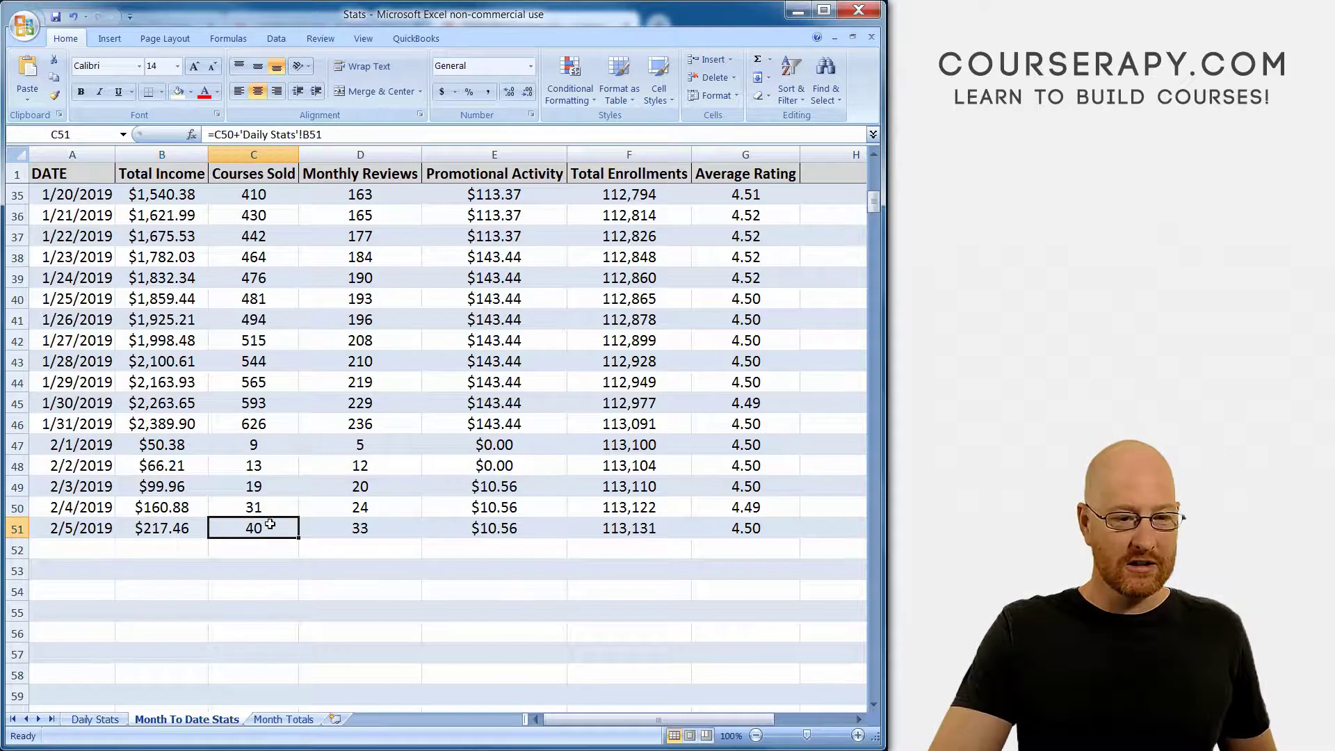
left_click(355, 529)
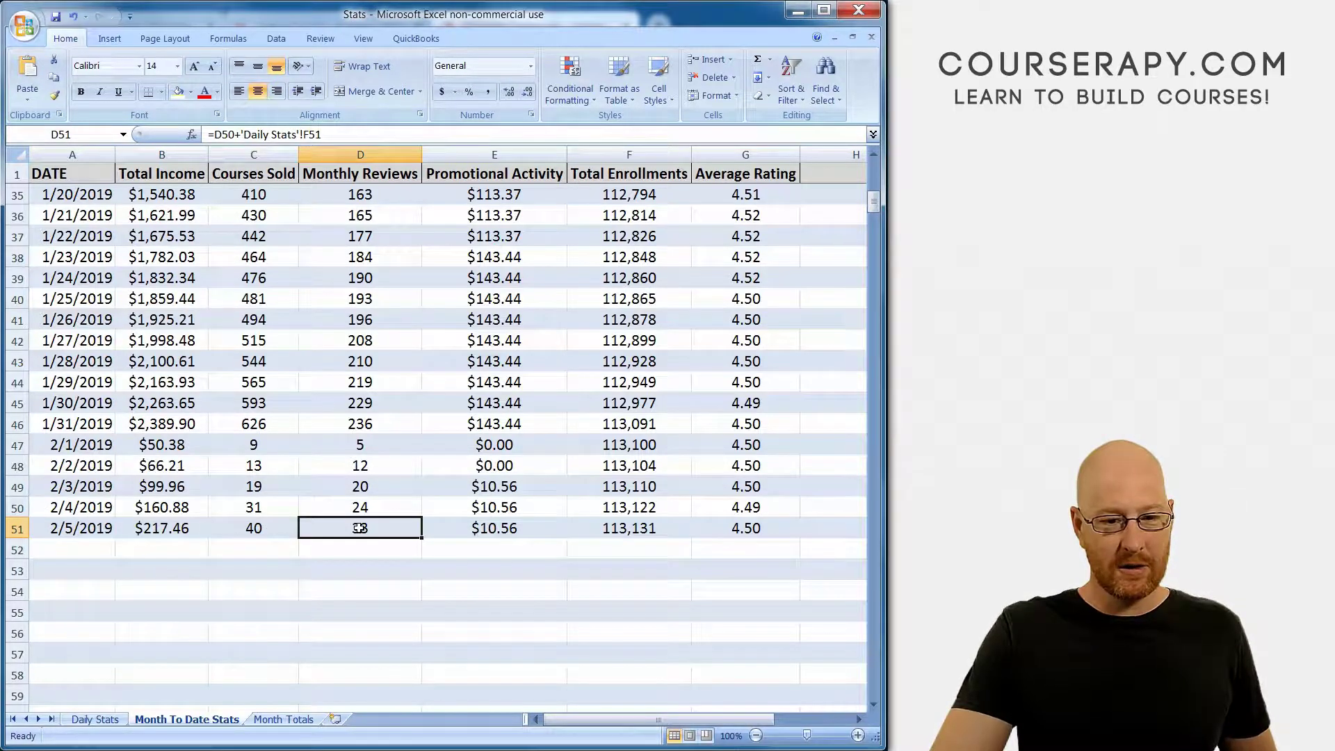
left_click(476, 527)
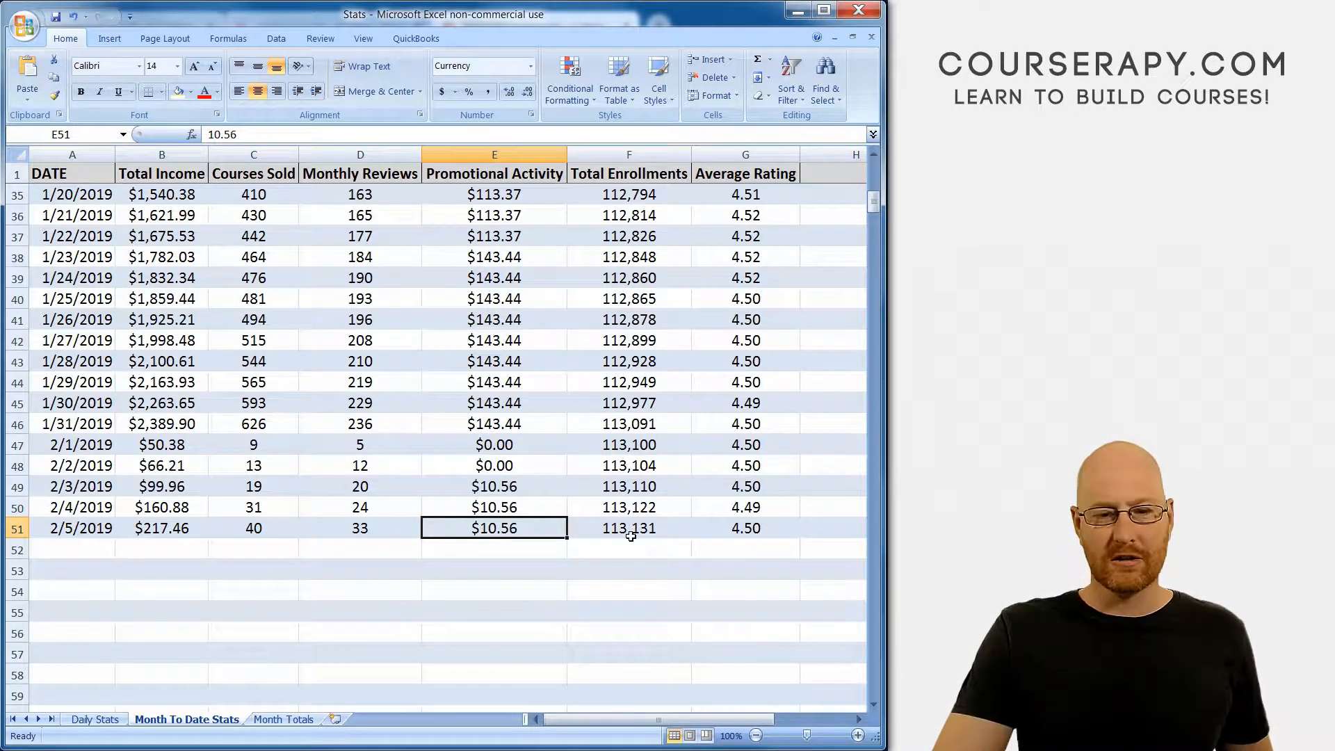
left_click(629, 532)
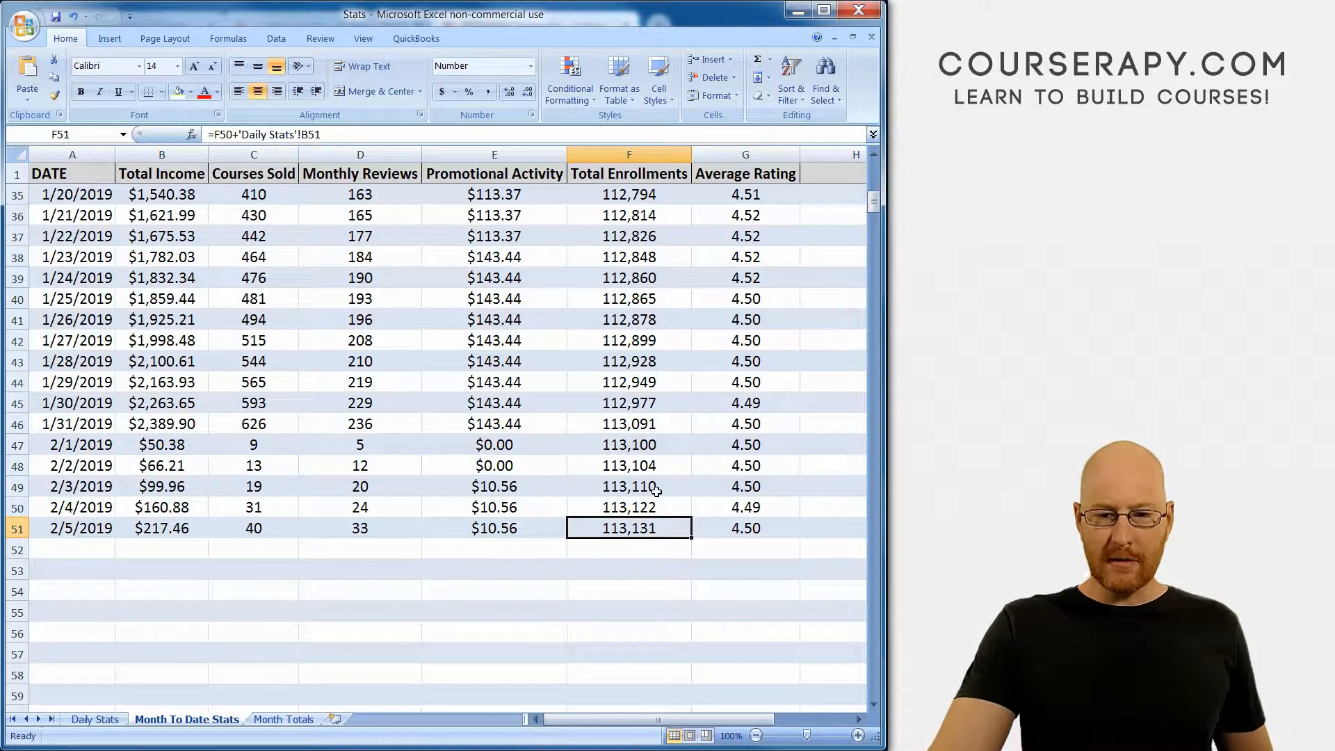
left_click(723, 525)
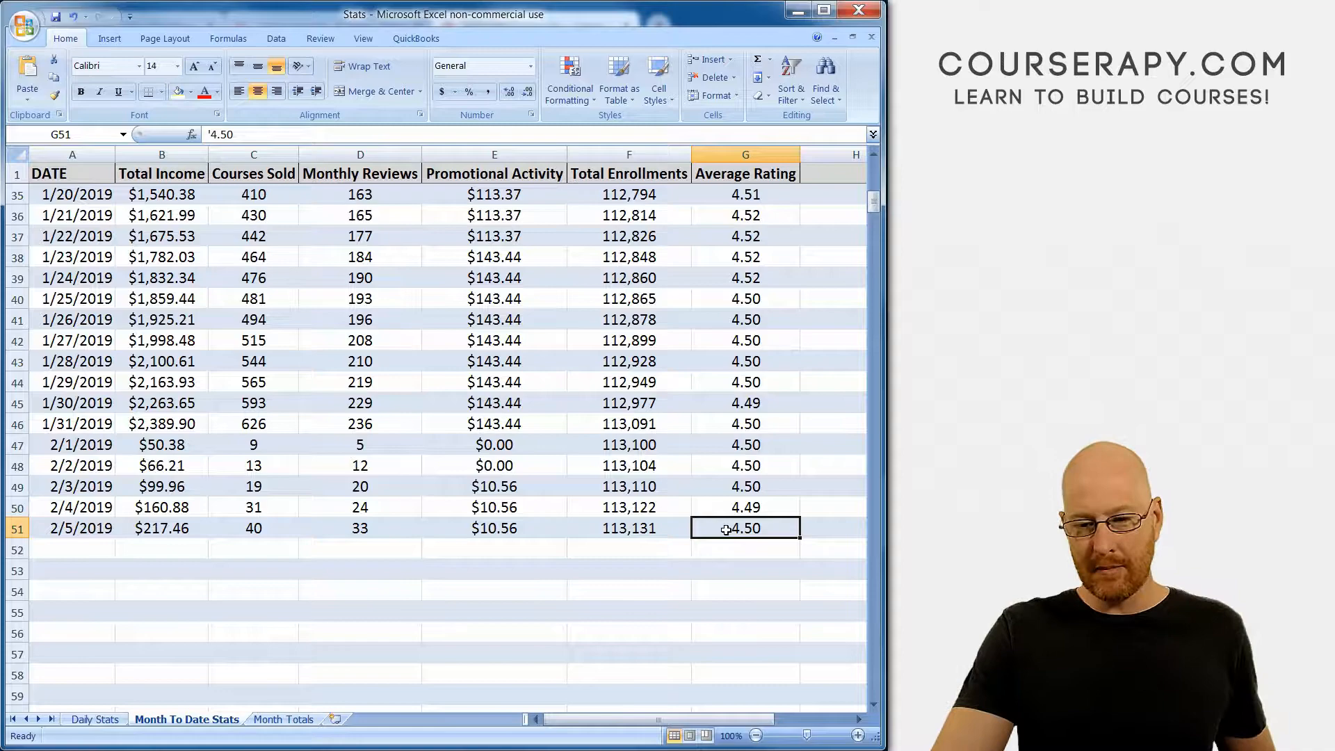
Step: Minimize Excel and show the instructor profile with its 46,180 total students figure
left_click(845, 12)
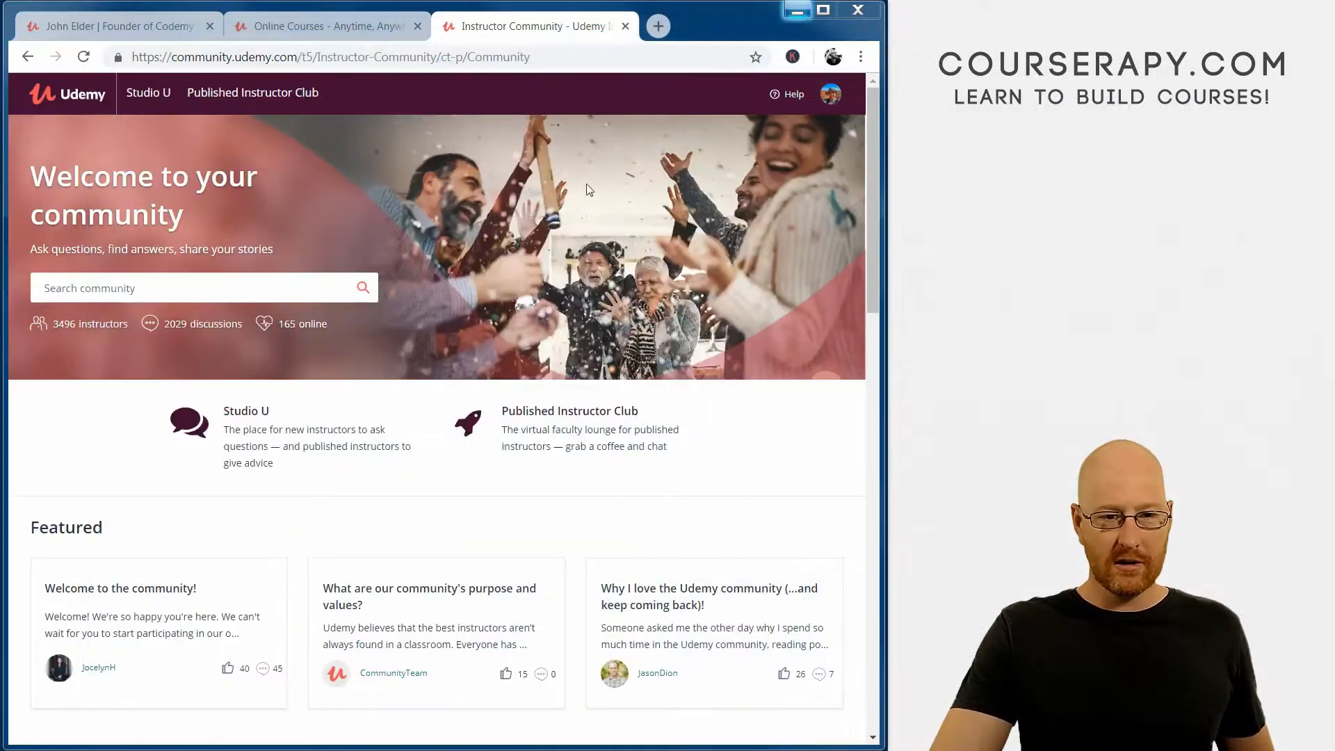
left_click(115, 25)
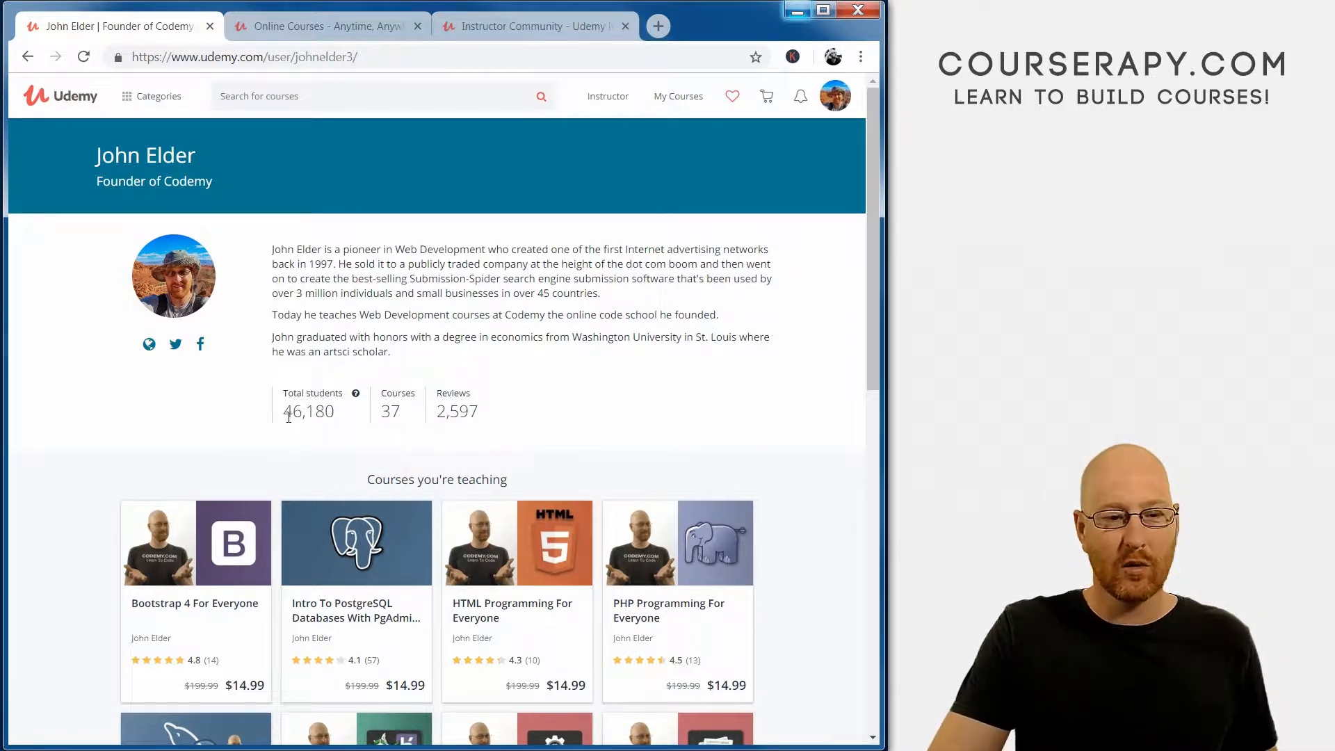
left_click_drag(281, 411, 336, 414)
left_click(410, 417)
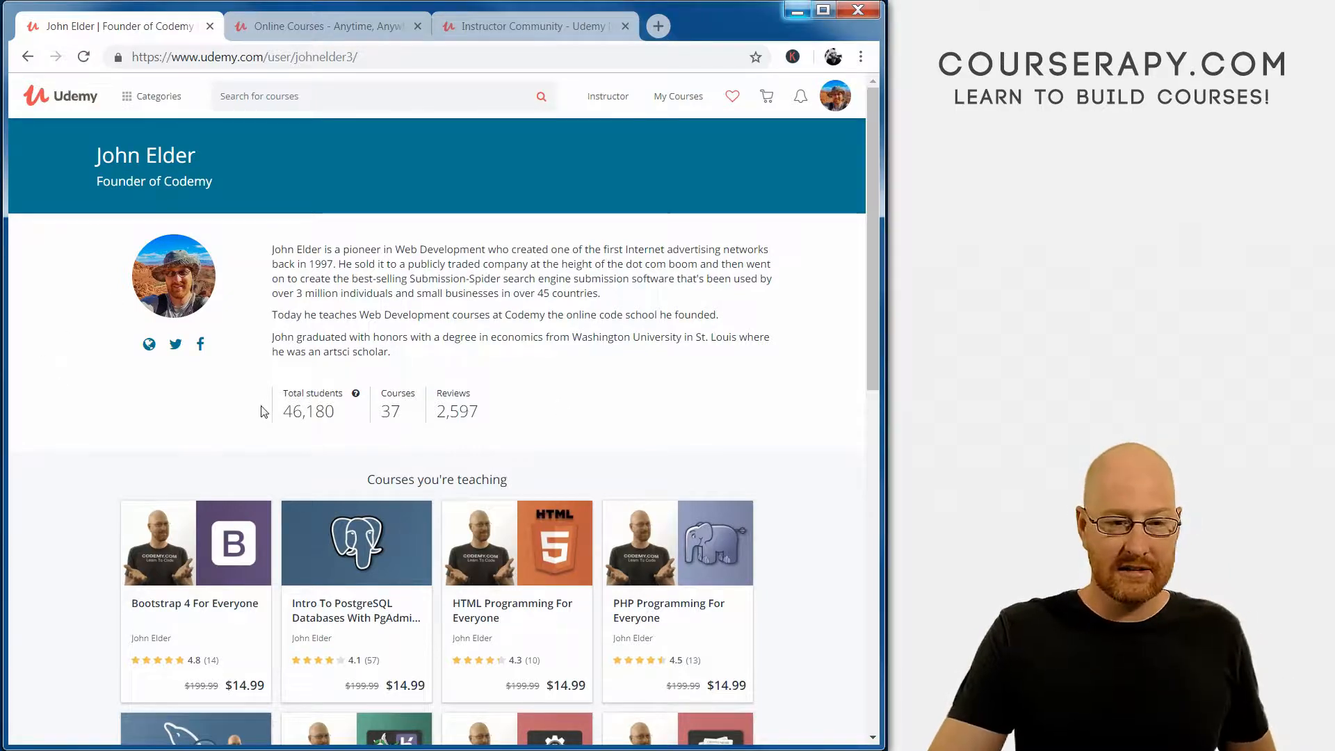
scroll(263, 411, "down", 3)
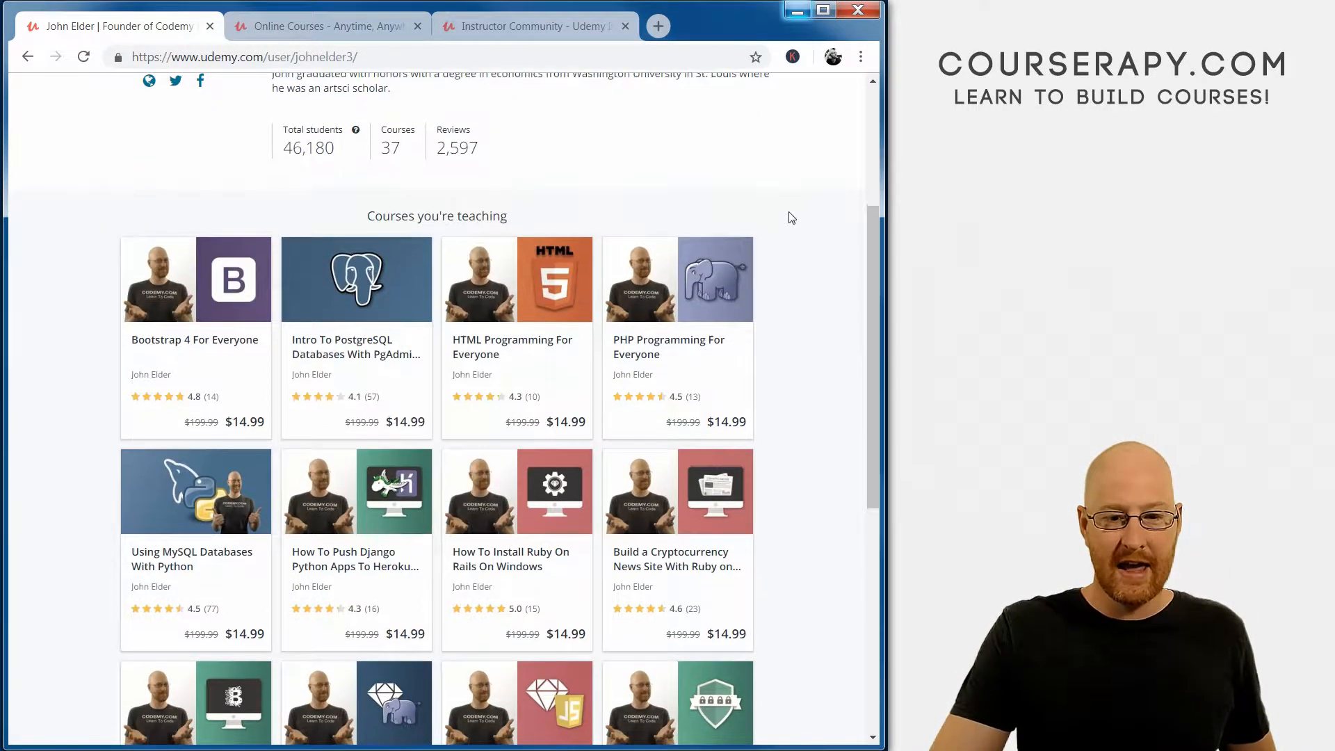
scroll(790, 217, "down", 5)
scroll(793, 225, "up", 5)
scroll(793, 230, "up", 5)
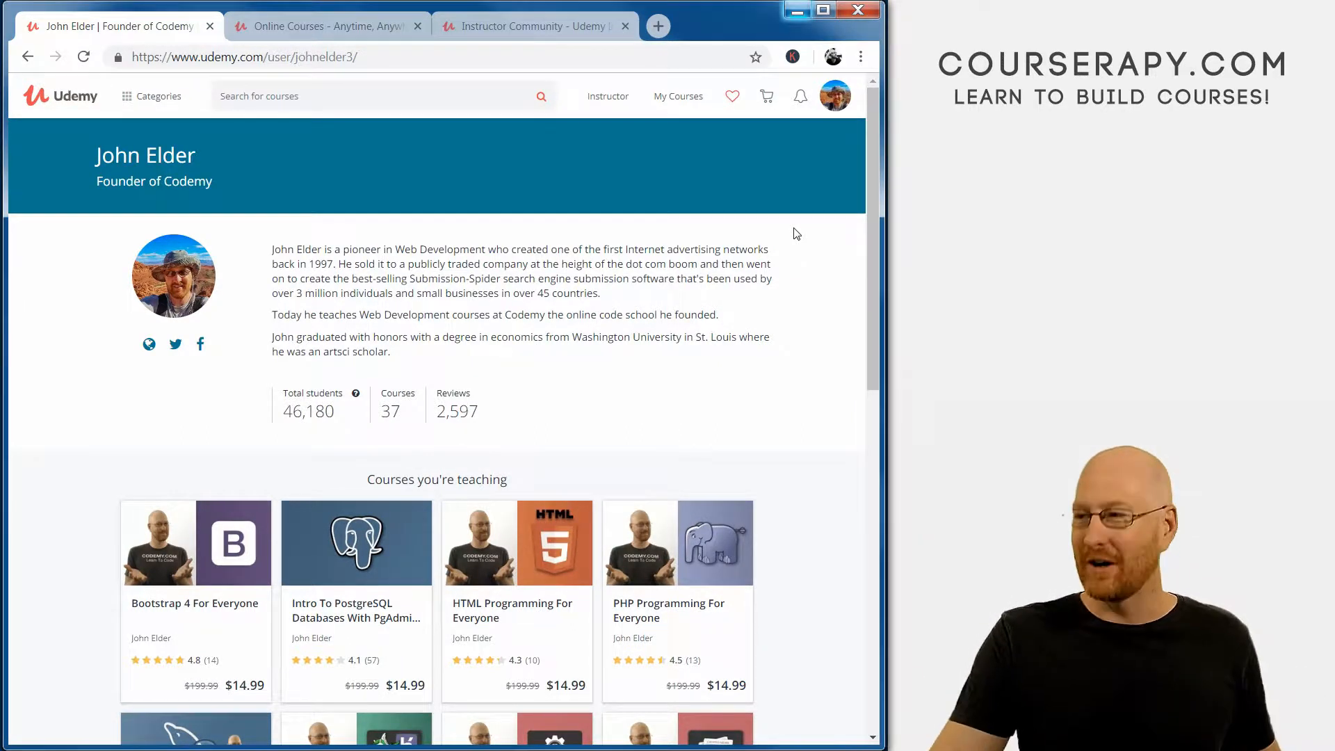
Step: Browse the reviews page and expand the long Django authentication review to full text
left_click(325, 25)
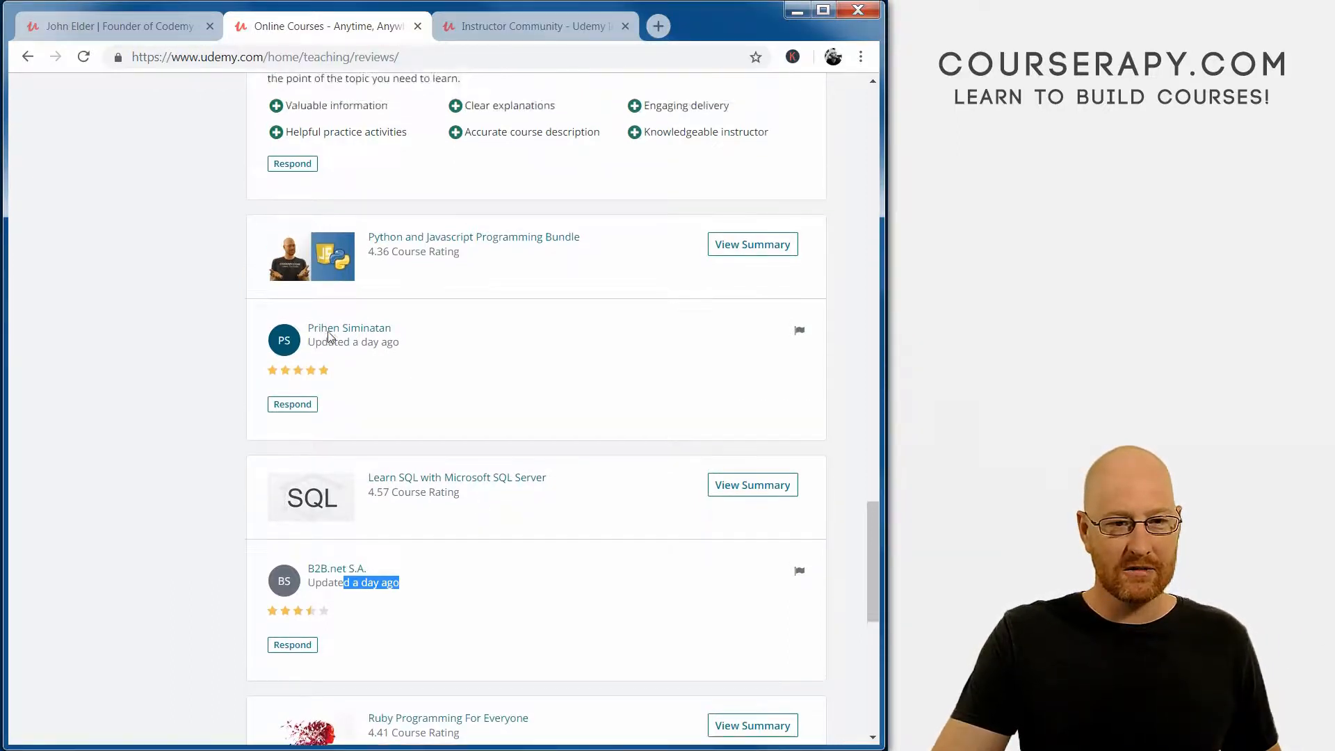
scroll(327, 336, "up", 3)
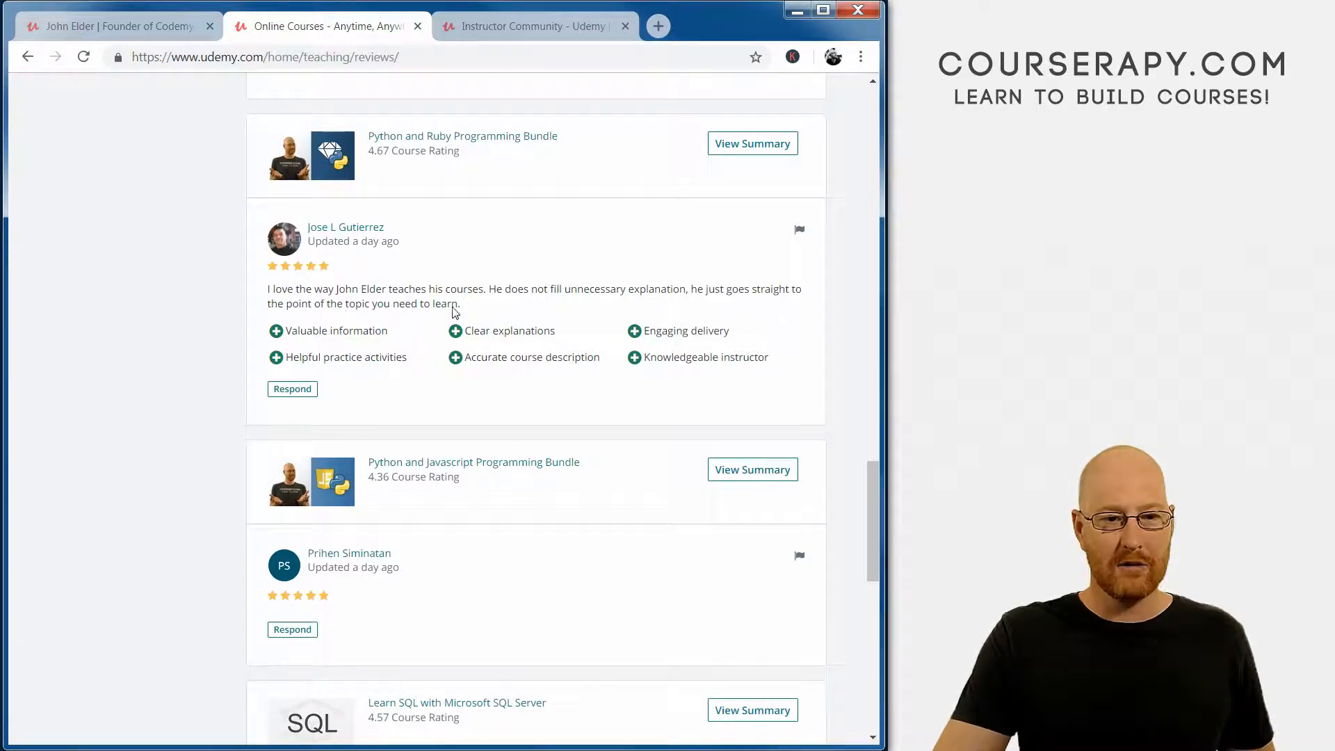
left_click_drag(459, 306, 368, 305)
scroll(383, 310, "up", 3)
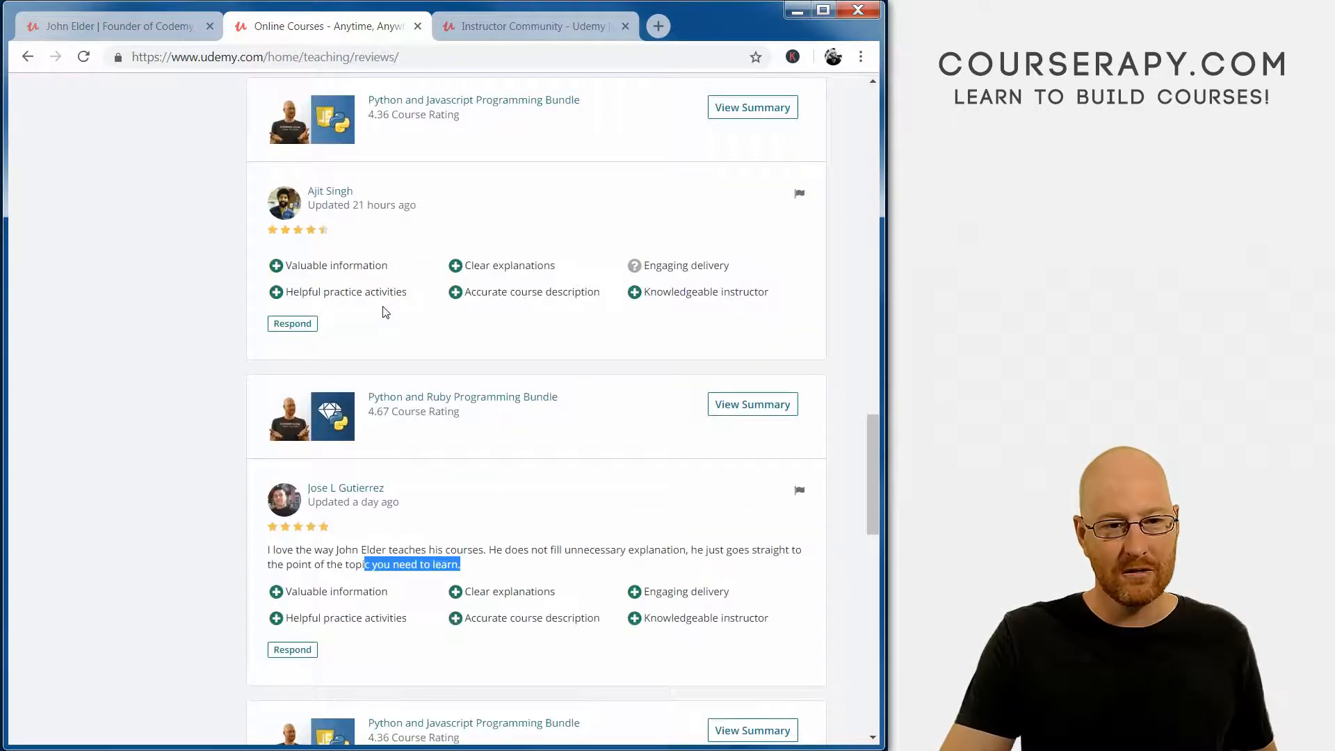
scroll(324, 240, "up", 1)
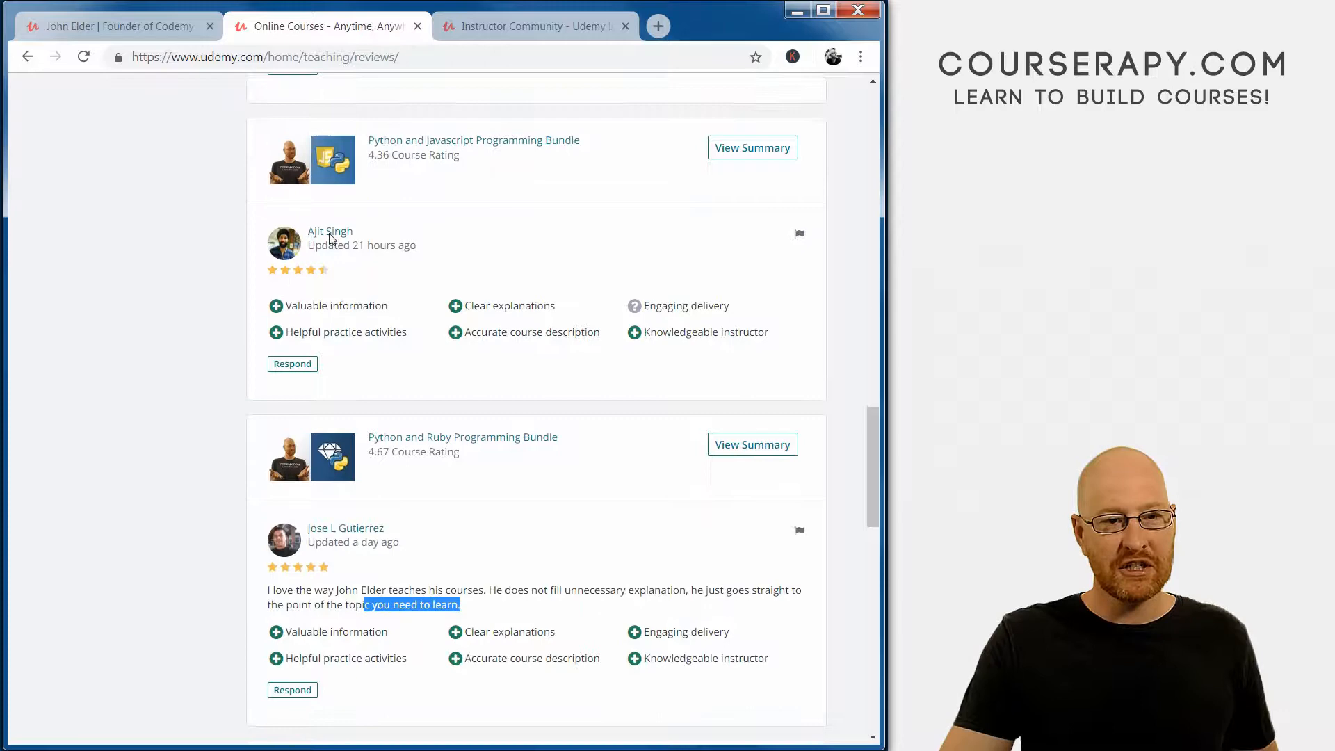
scroll(355, 261, "up", 3)
scroll(312, 281, "up", 3)
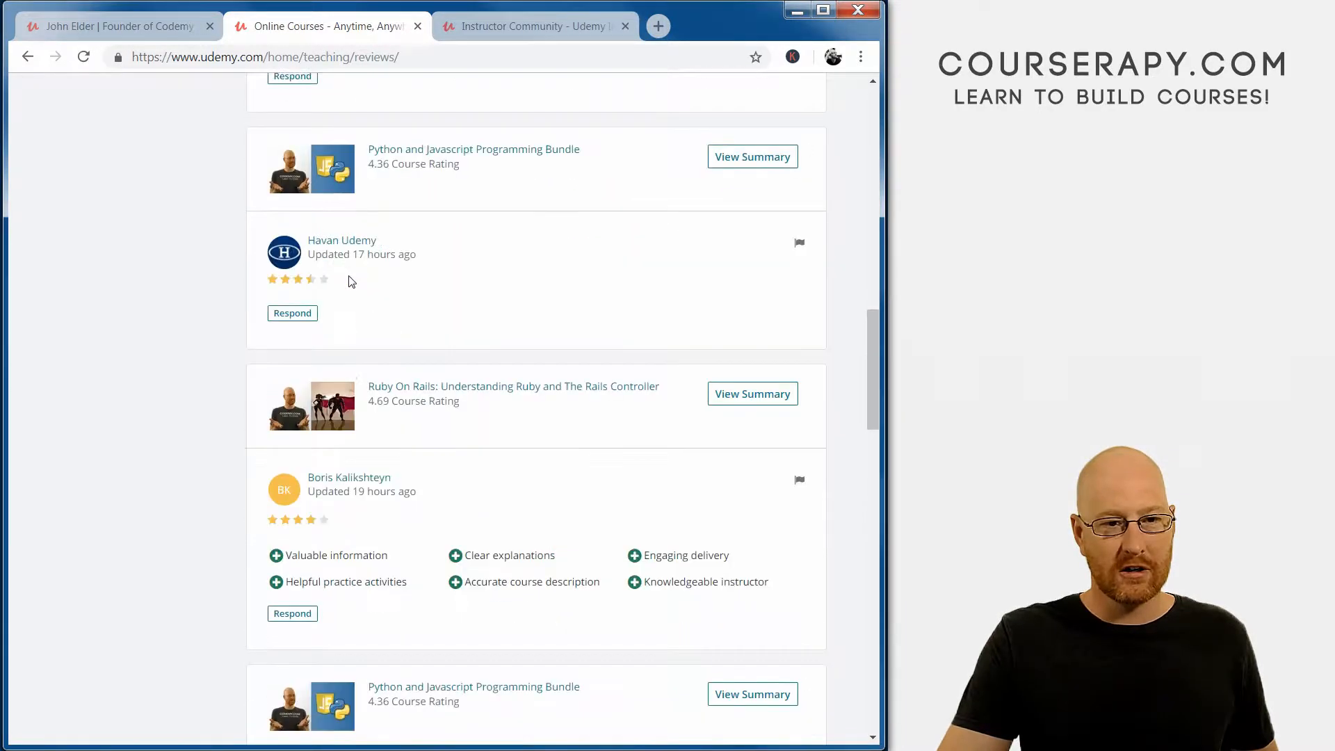
scroll(330, 310, "up", 1)
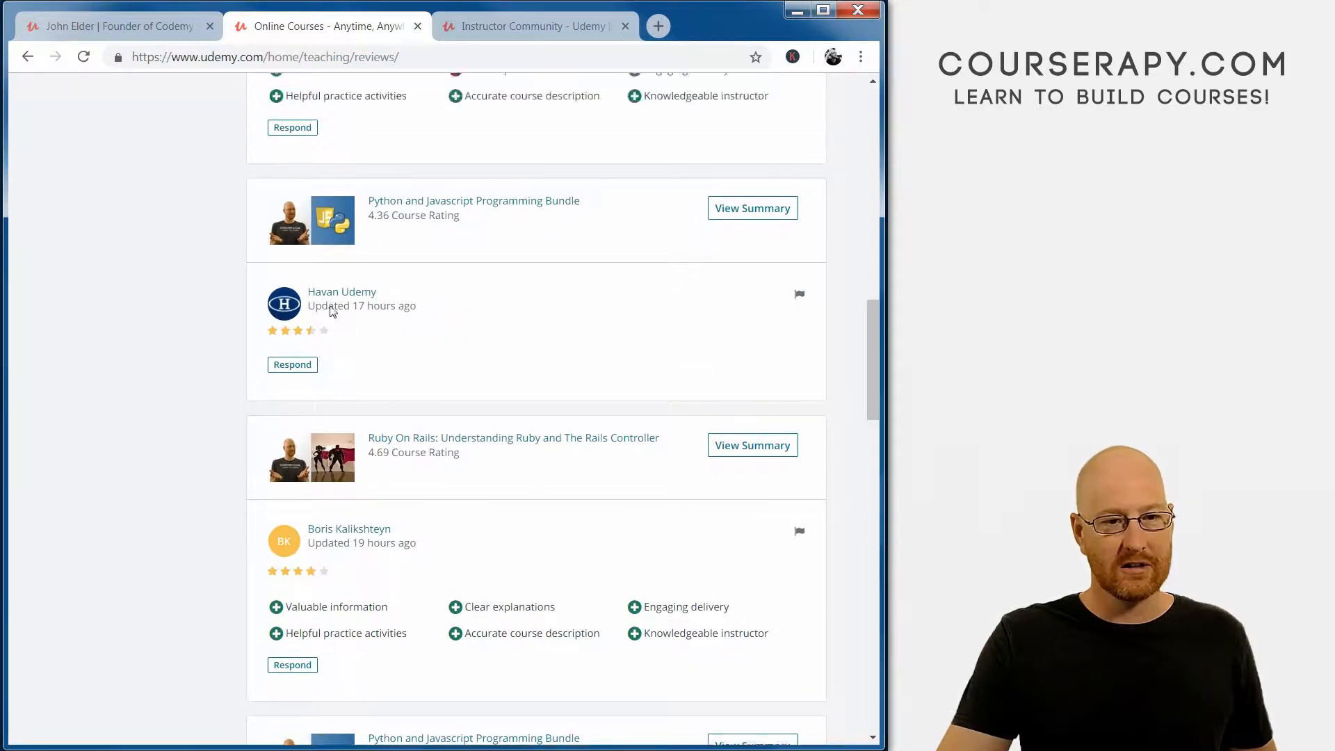
scroll(329, 310, "up", 2)
scroll(279, 212, "up", 1)
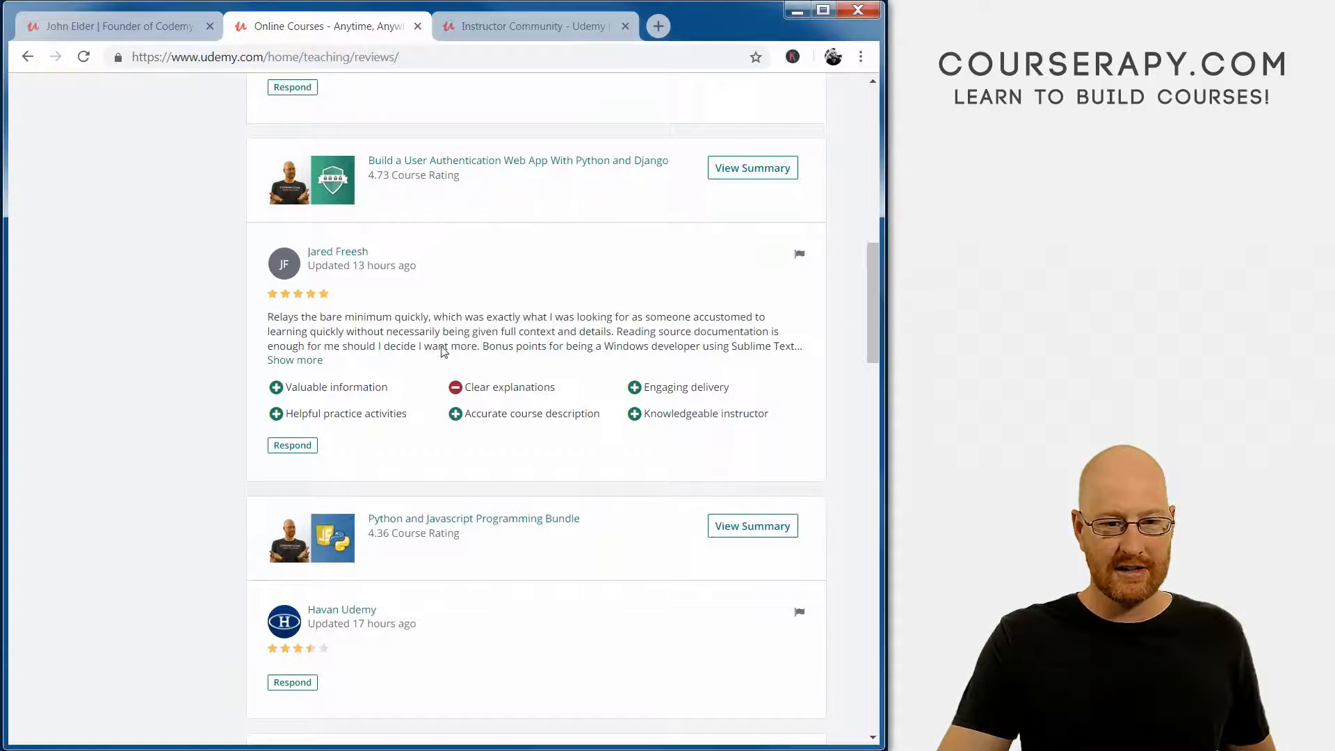
left_click_drag(516, 346, 618, 346)
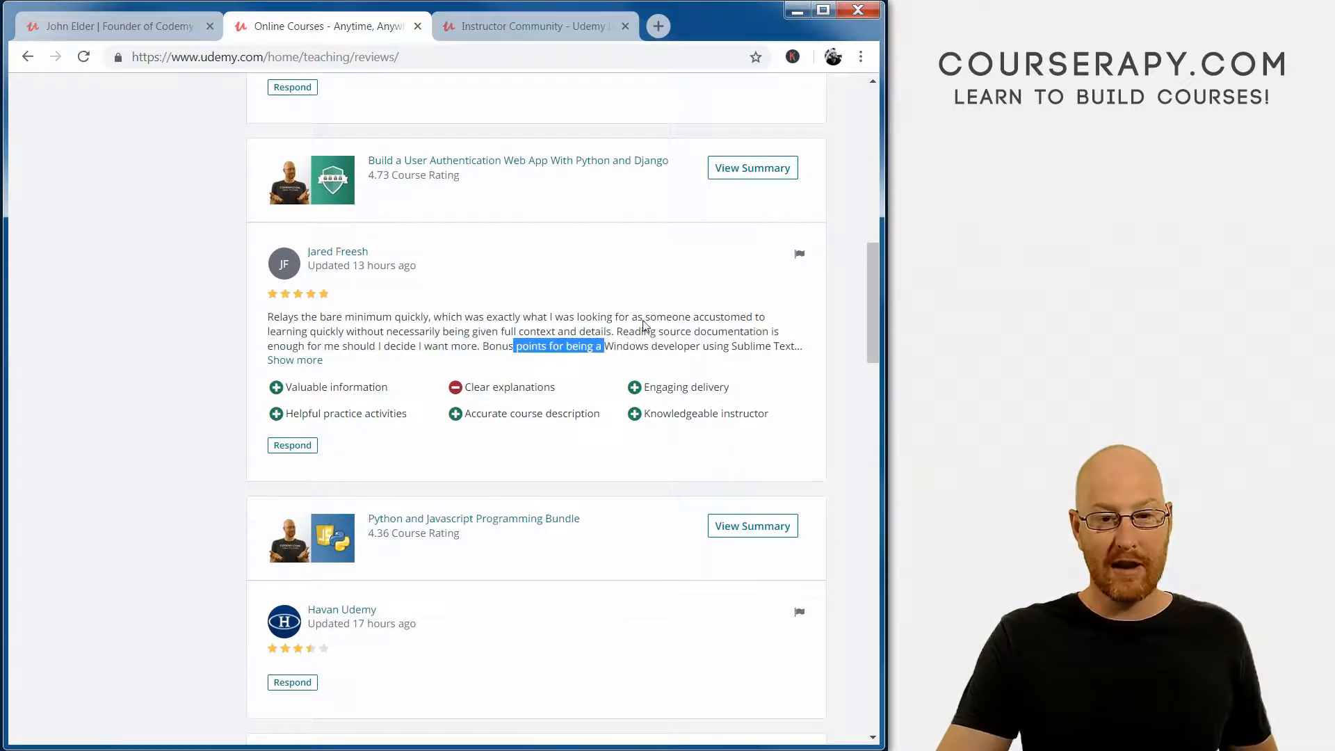
left_click(295, 360)
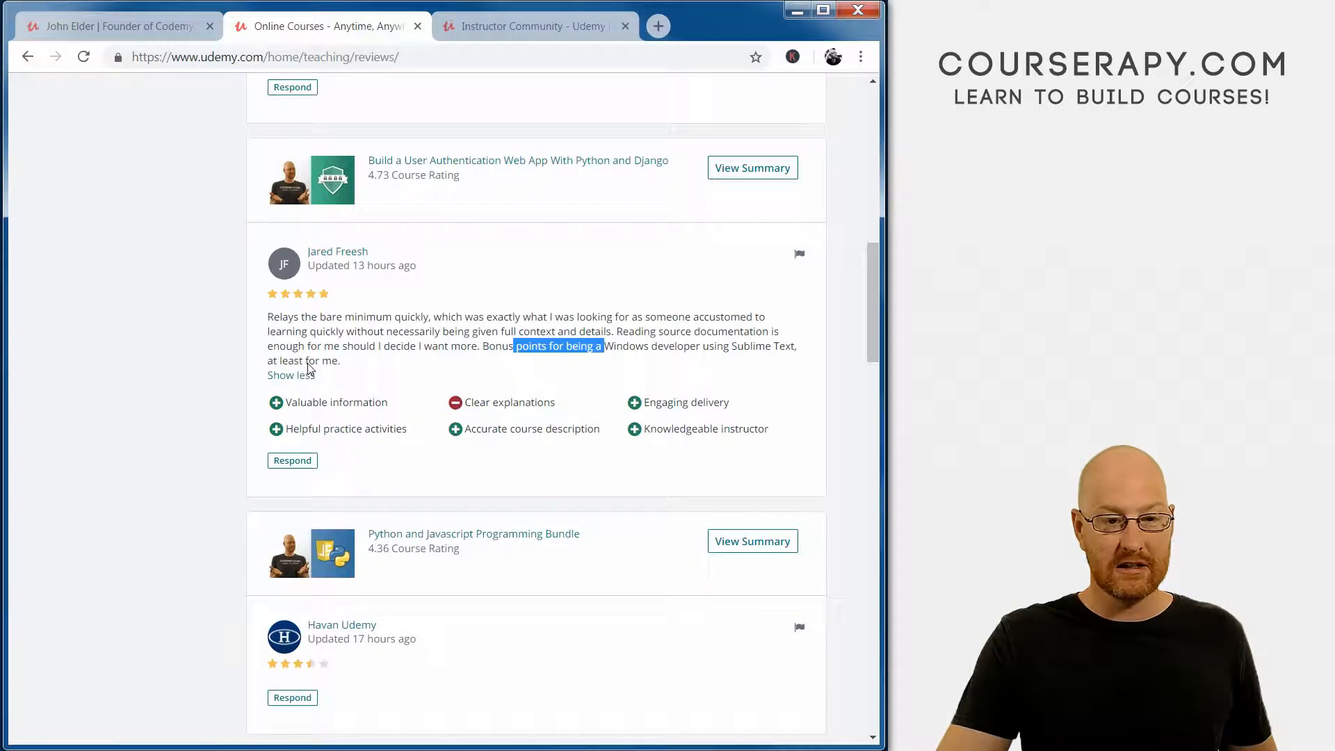
left_click(327, 368)
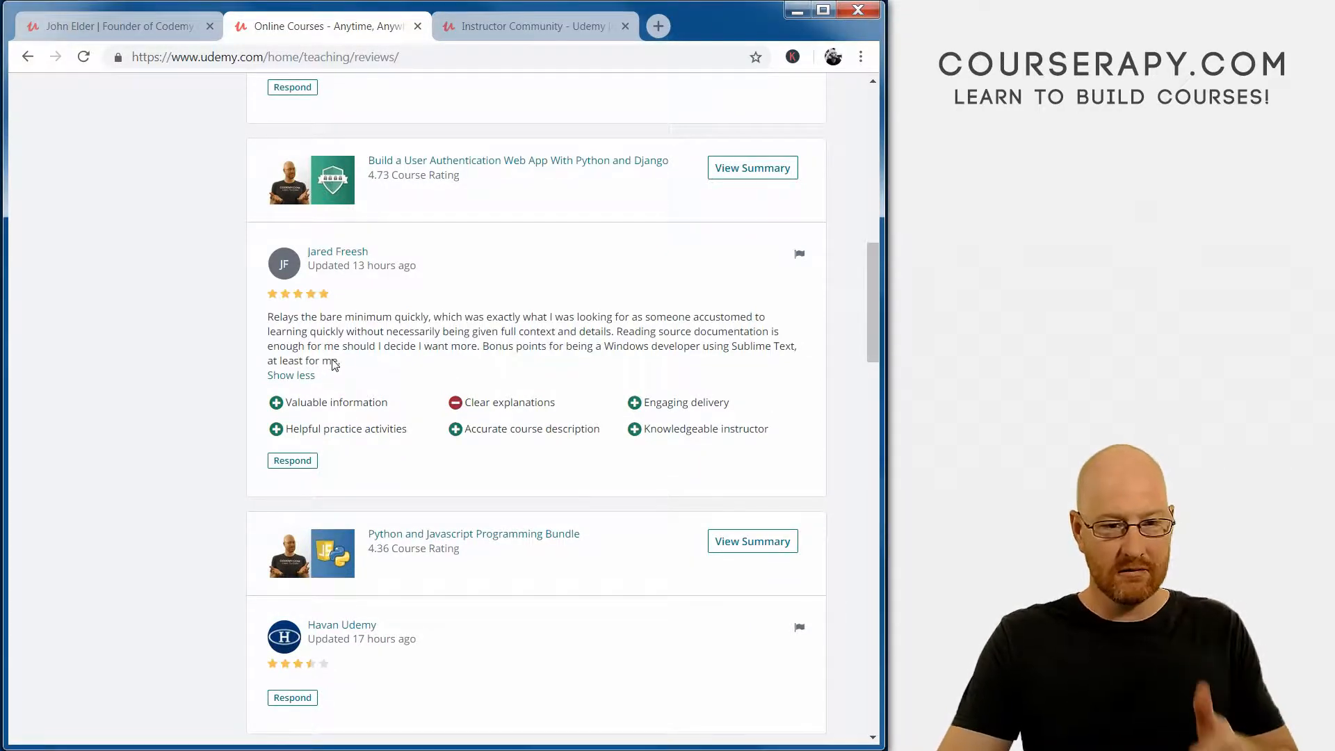
scroll(334, 363, "up", 3)
scroll(333, 364, "up", 3)
scroll(334, 364, "up", 3)
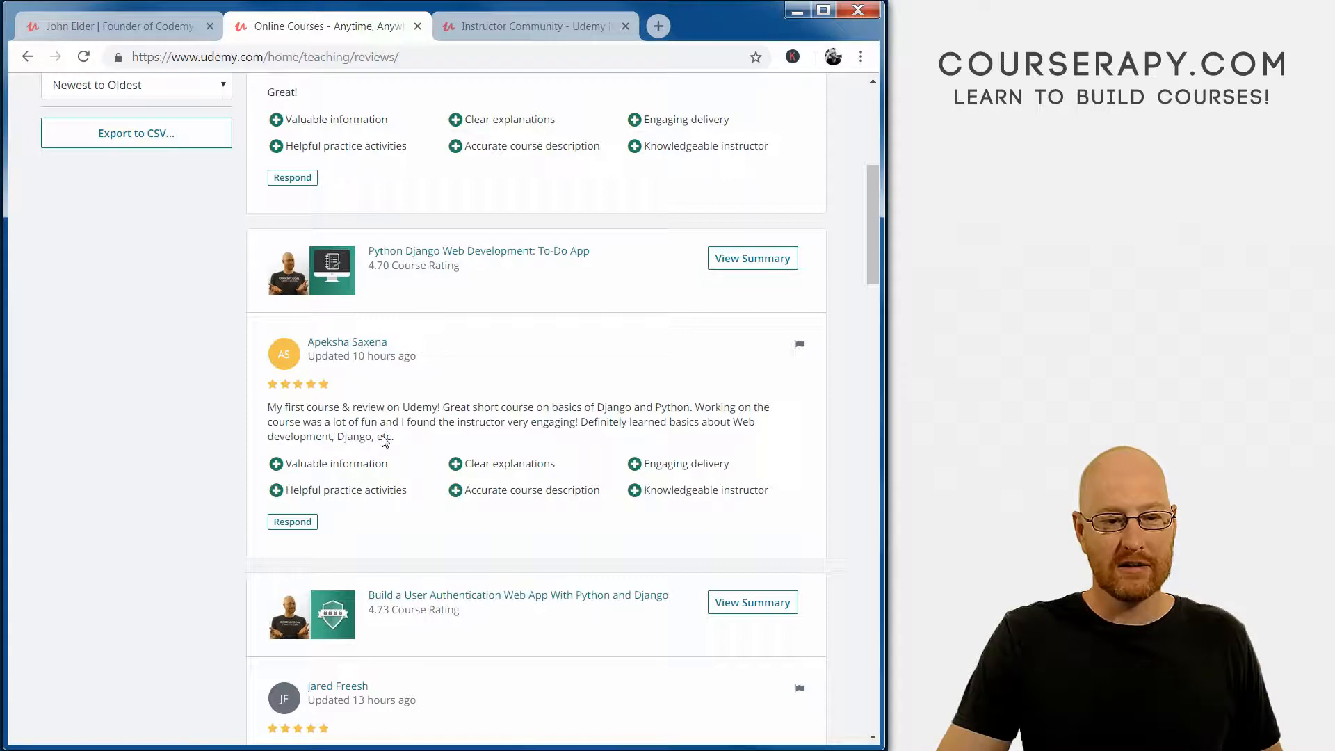
scroll(385, 443, "up", 2)
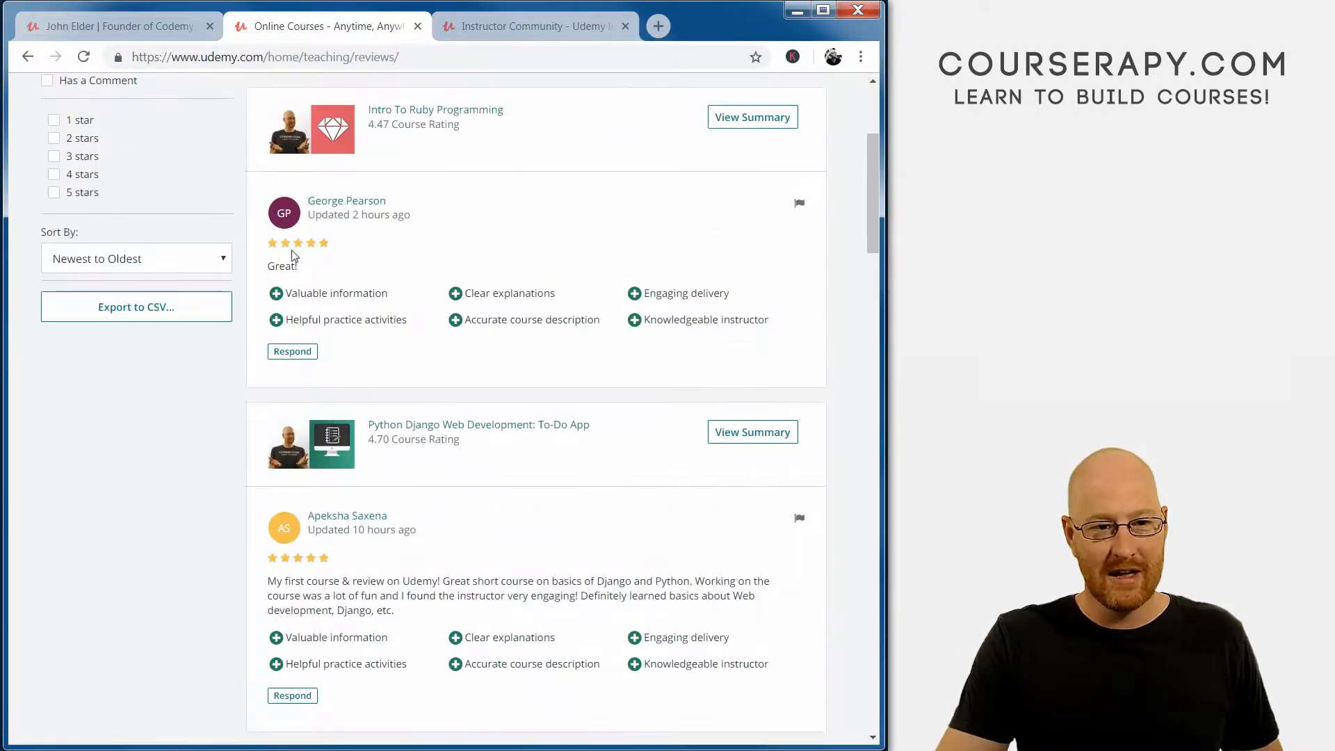
scroll(344, 262, "up", 2)
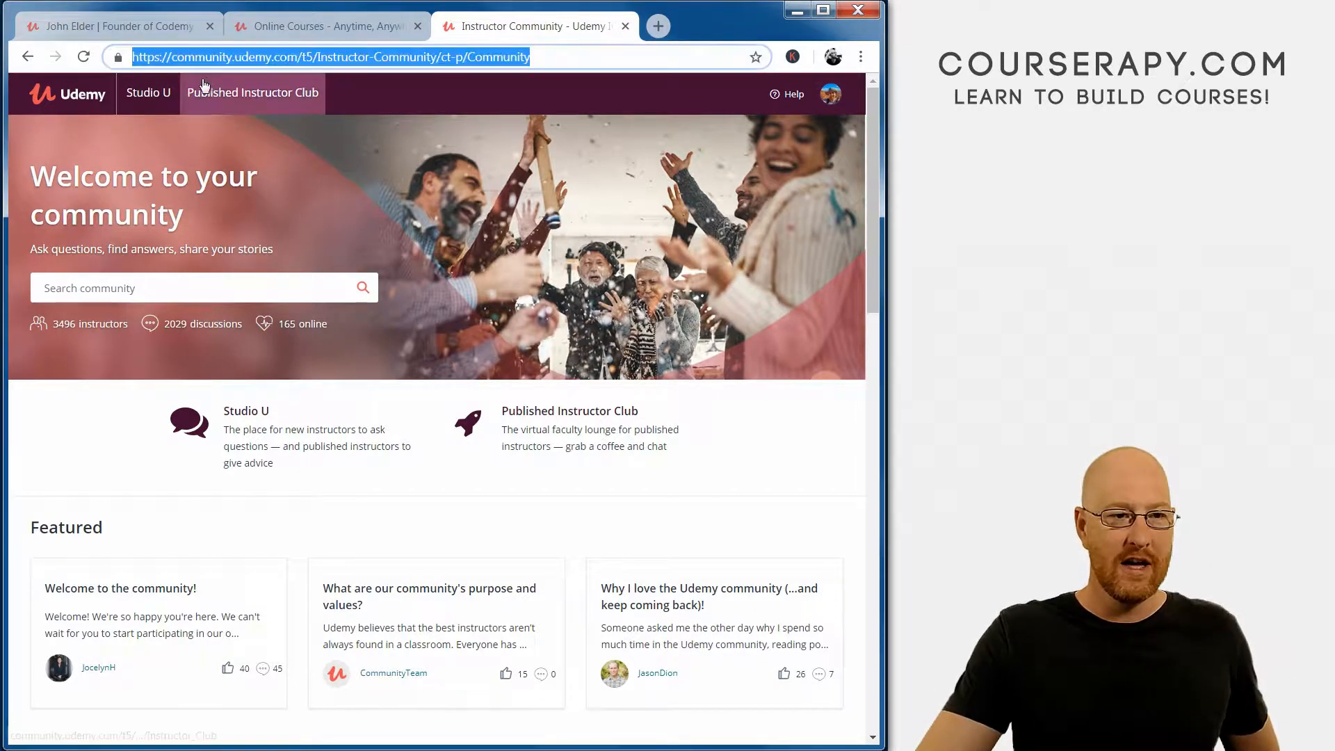
Step: Point out the community web address and log in to the community site
left_click(208, 57)
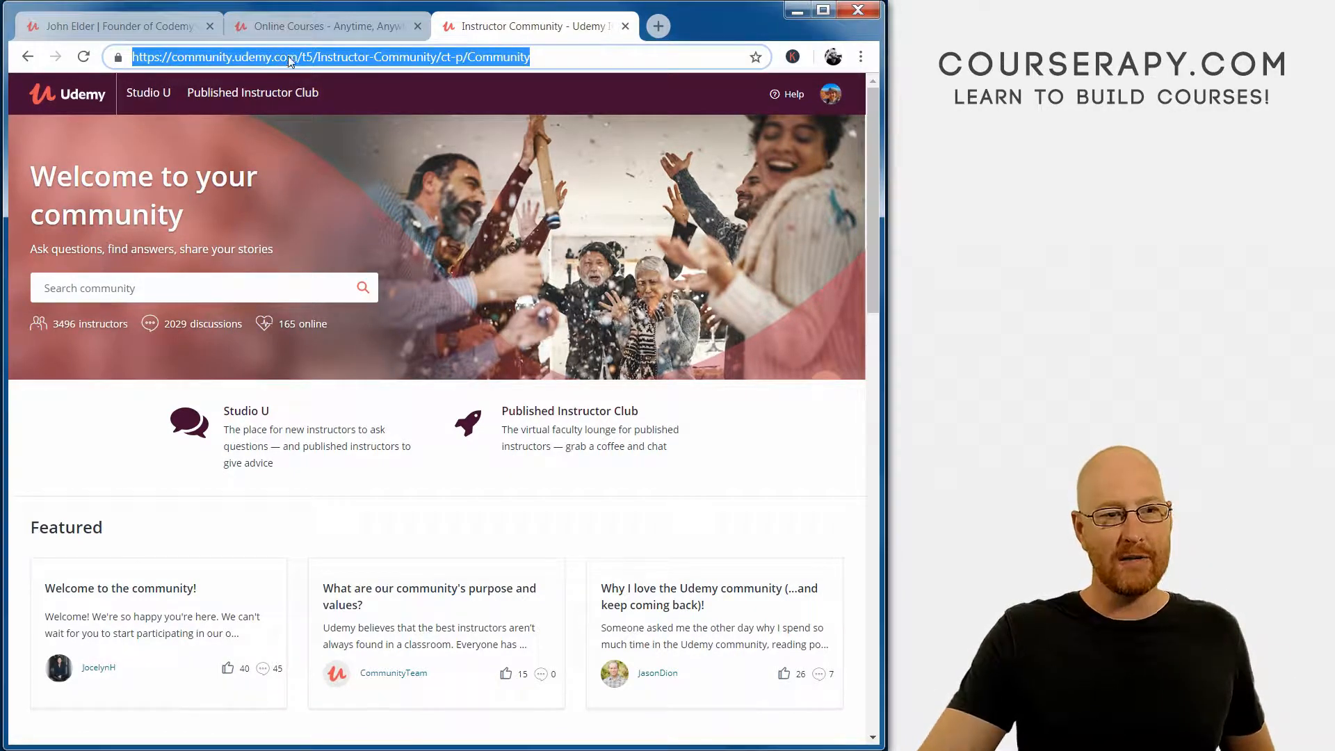
left_click(435, 170)
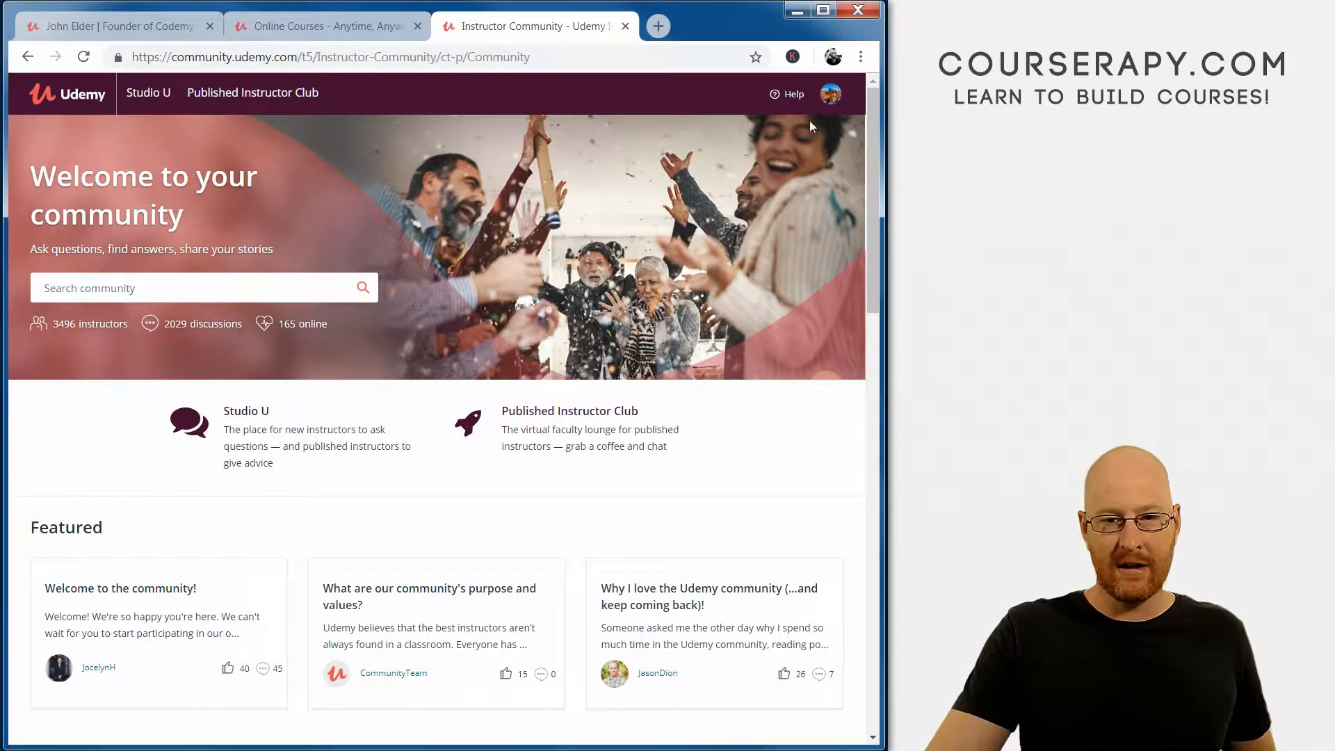
left_click(84, 57)
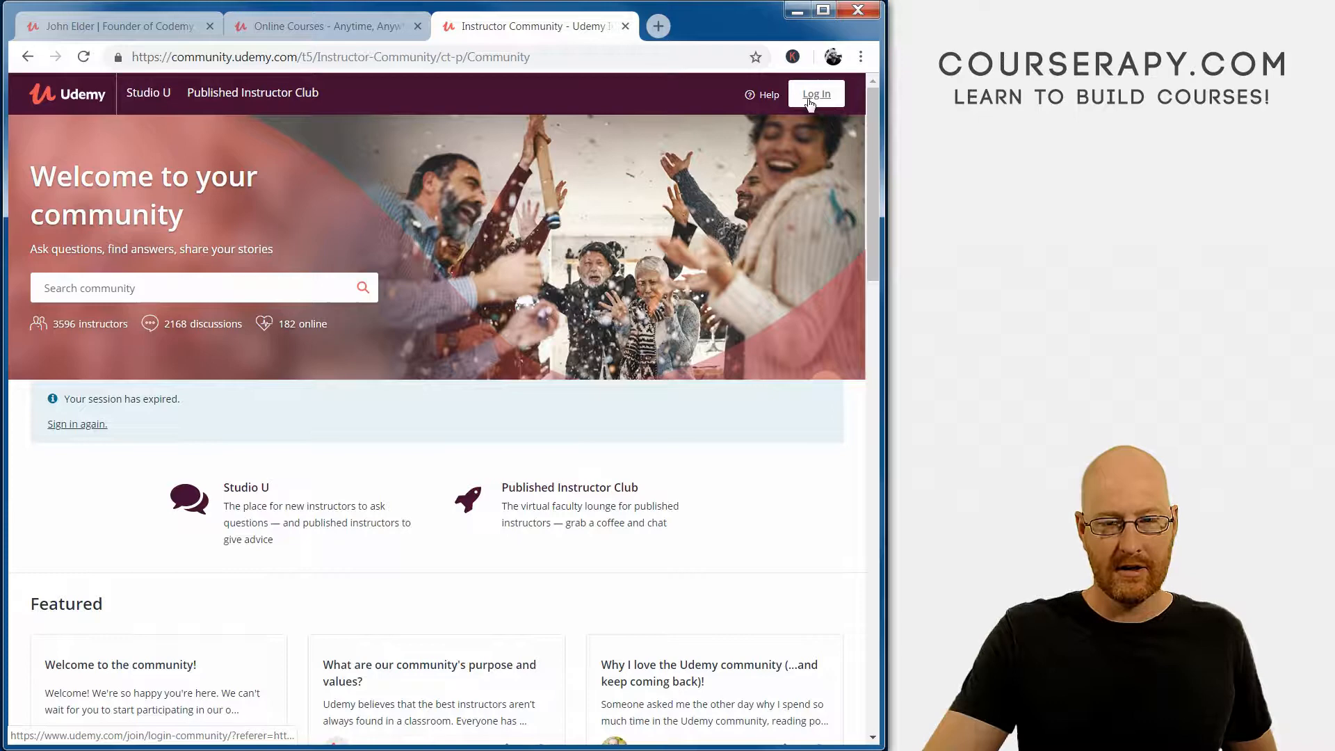
left_click(810, 96)
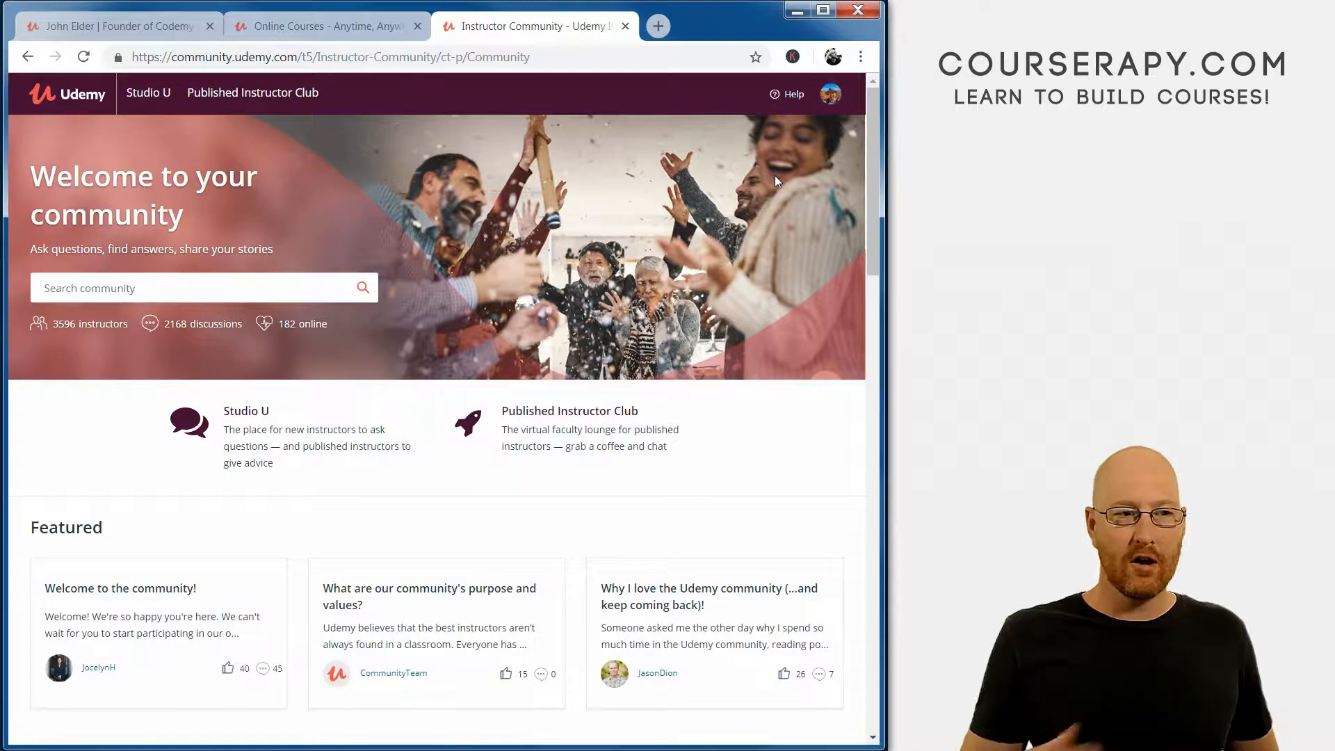
Step: Show the dashboard reviews page, then return to the Instructor Community home tab
left_click(351, 20)
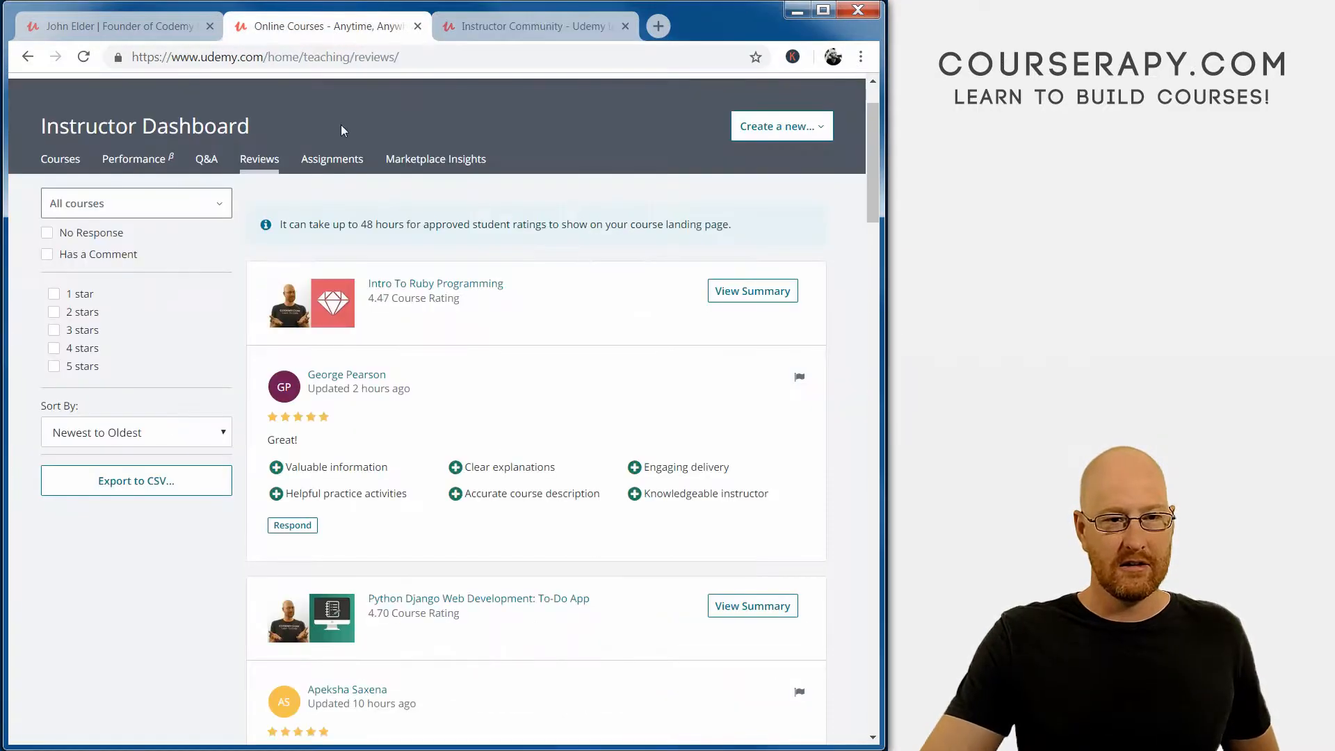
scroll(542, 224, "up", 2)
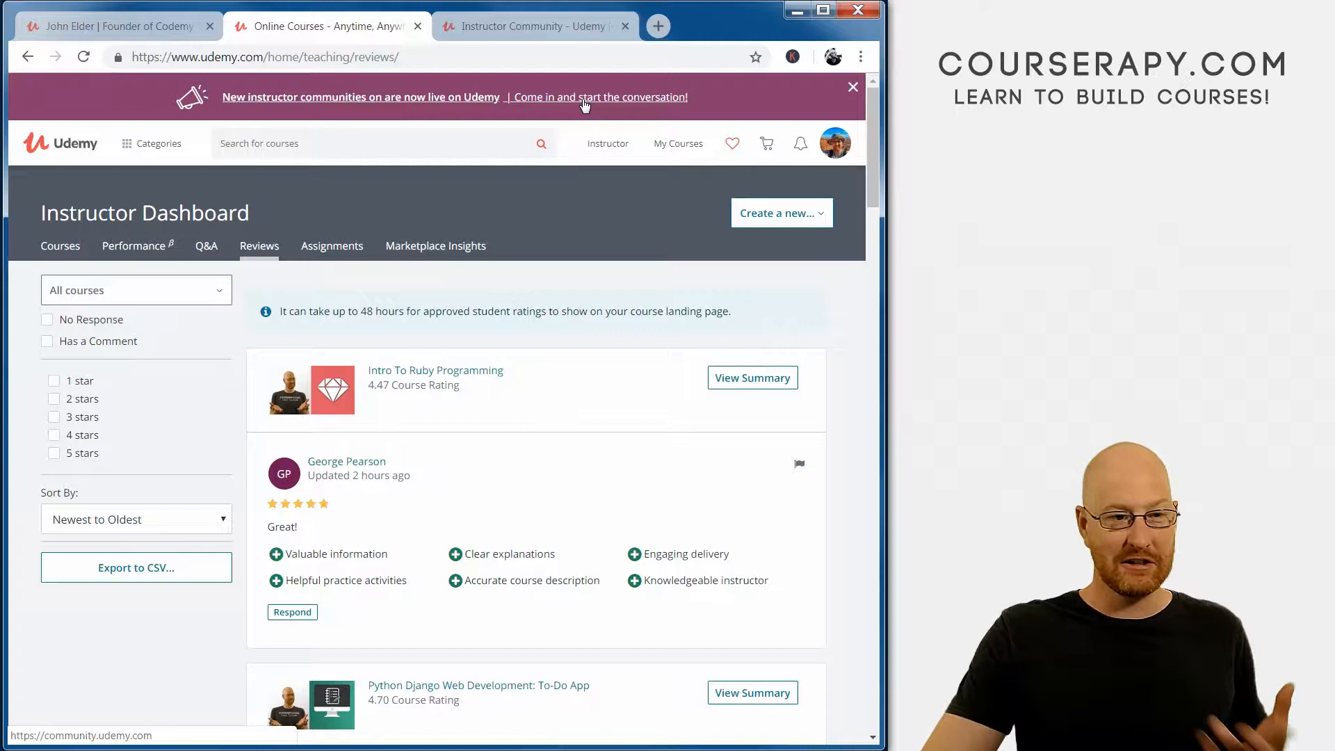
left_click(579, 25)
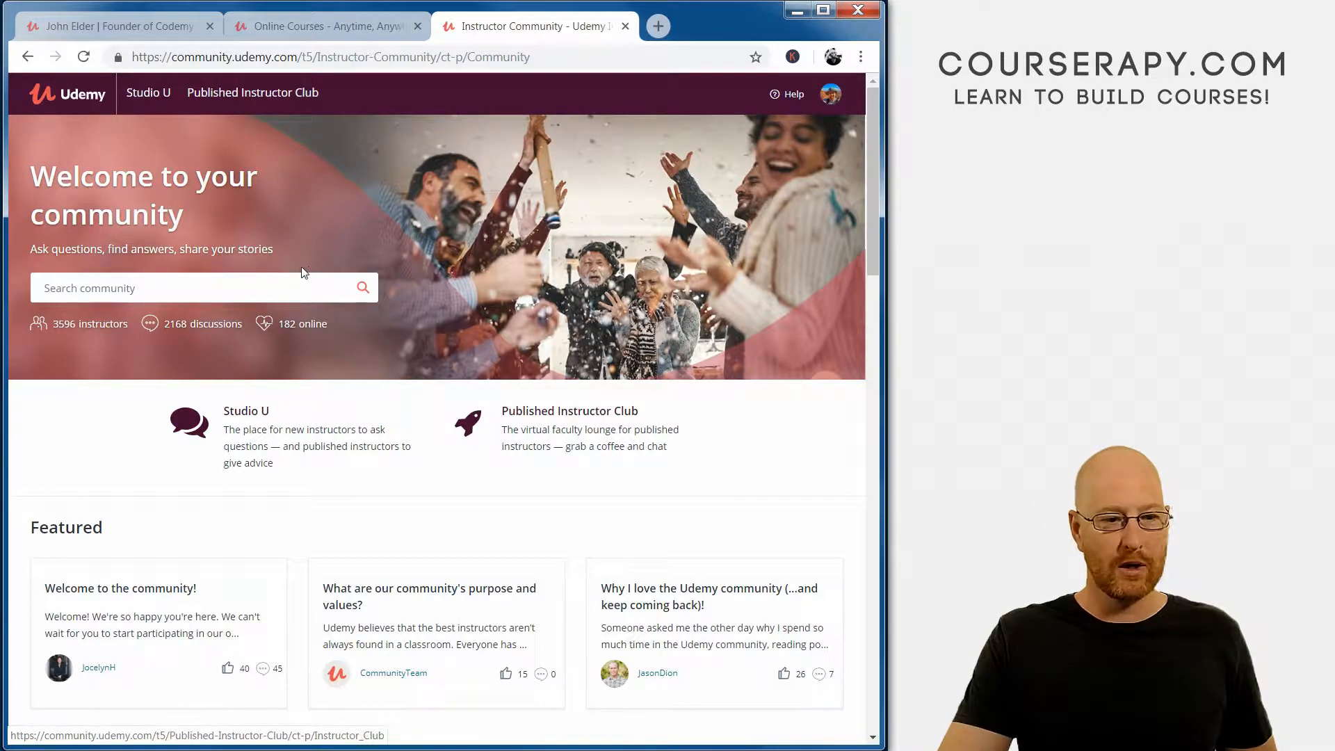
scroll(302, 293, "down", 2)
scroll(250, 371, "down", 2)
scroll(250, 370, "up", 2)
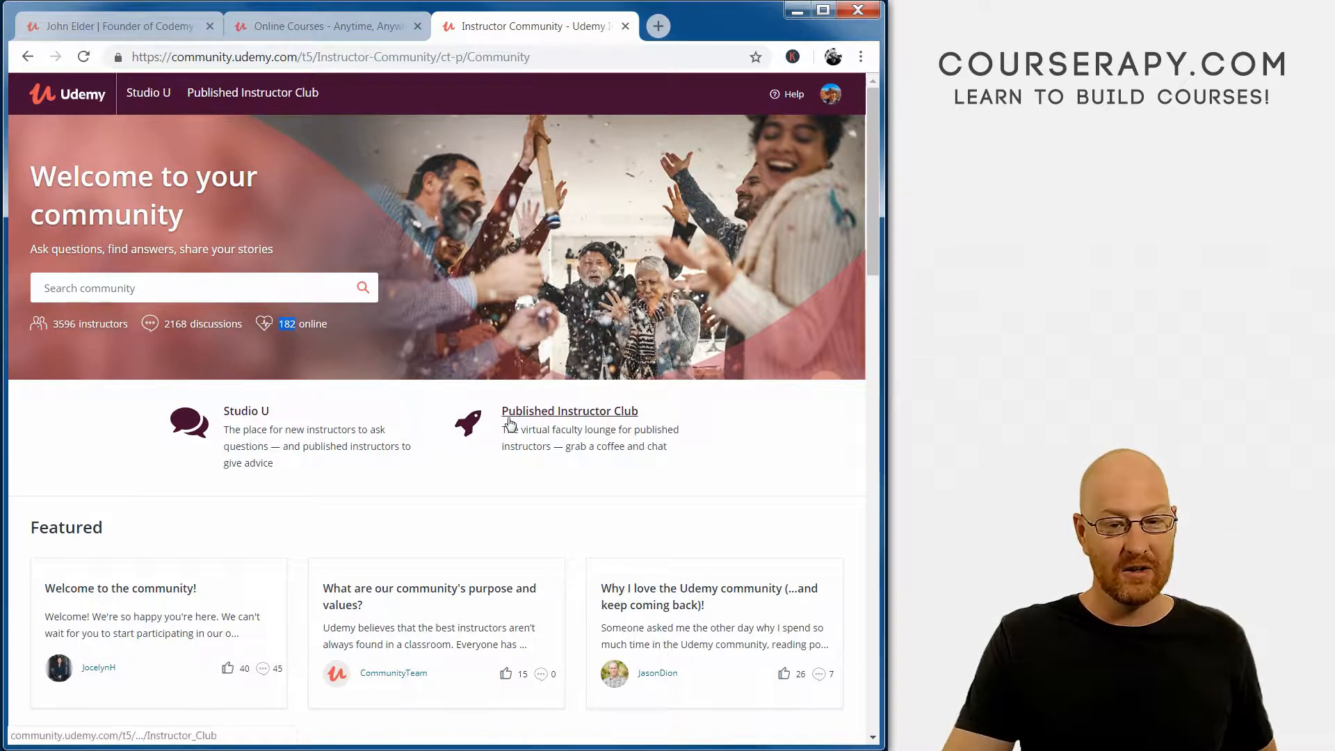
scroll(234, 425, "down", 4)
scroll(233, 425, "down", 3)
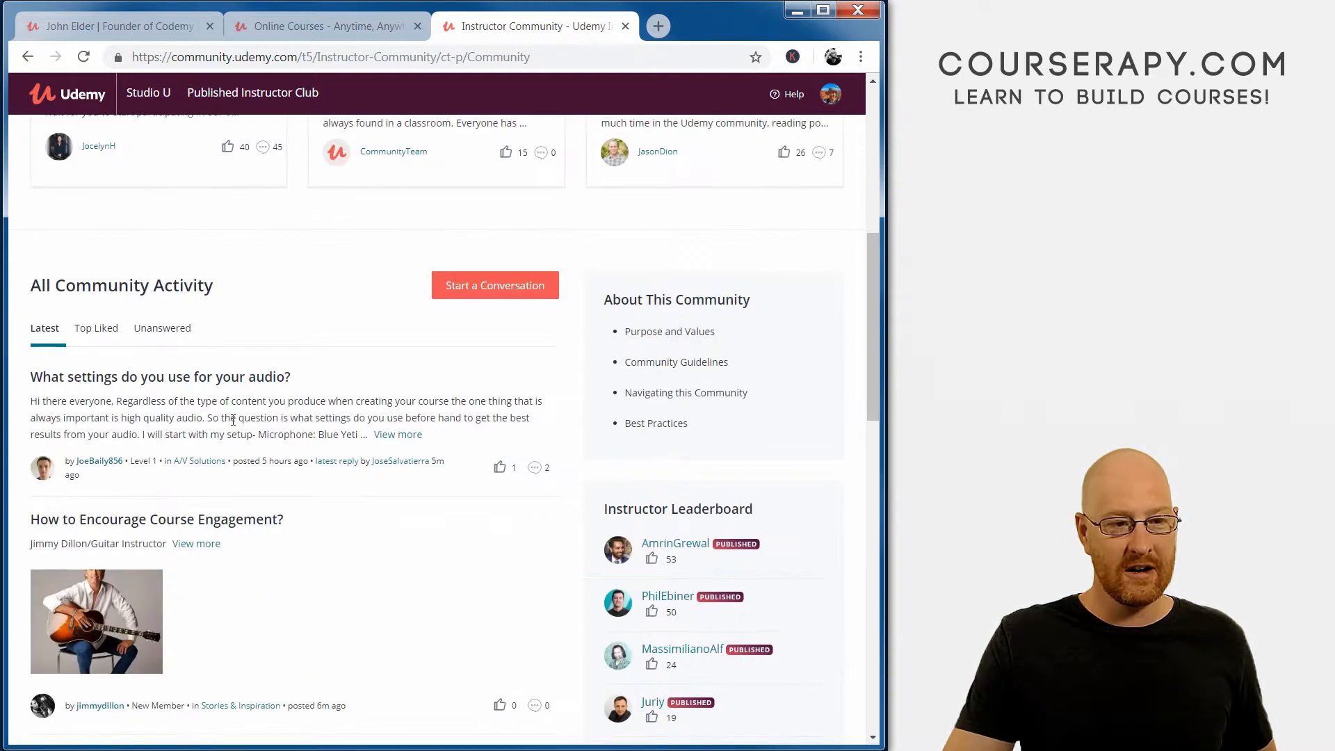
scroll(230, 313, "down", 2)
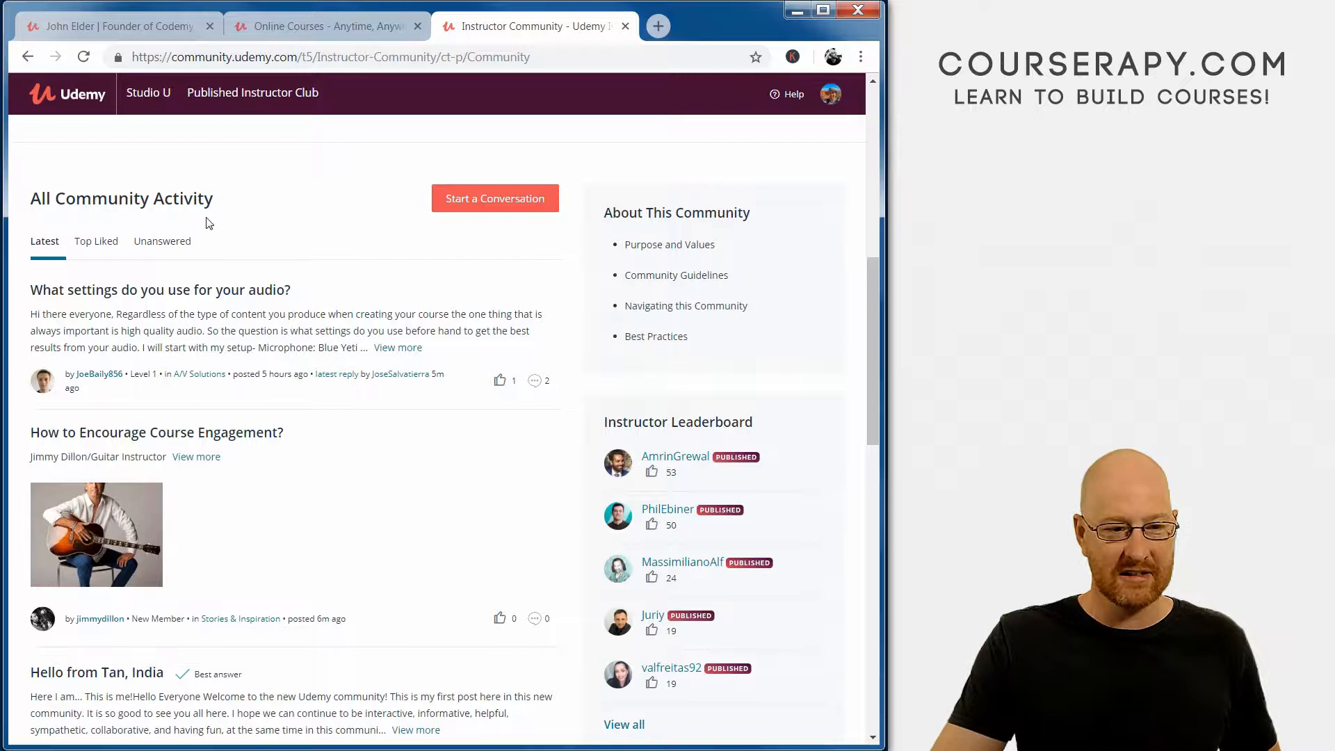
scroll(121, 348, "down", 3)
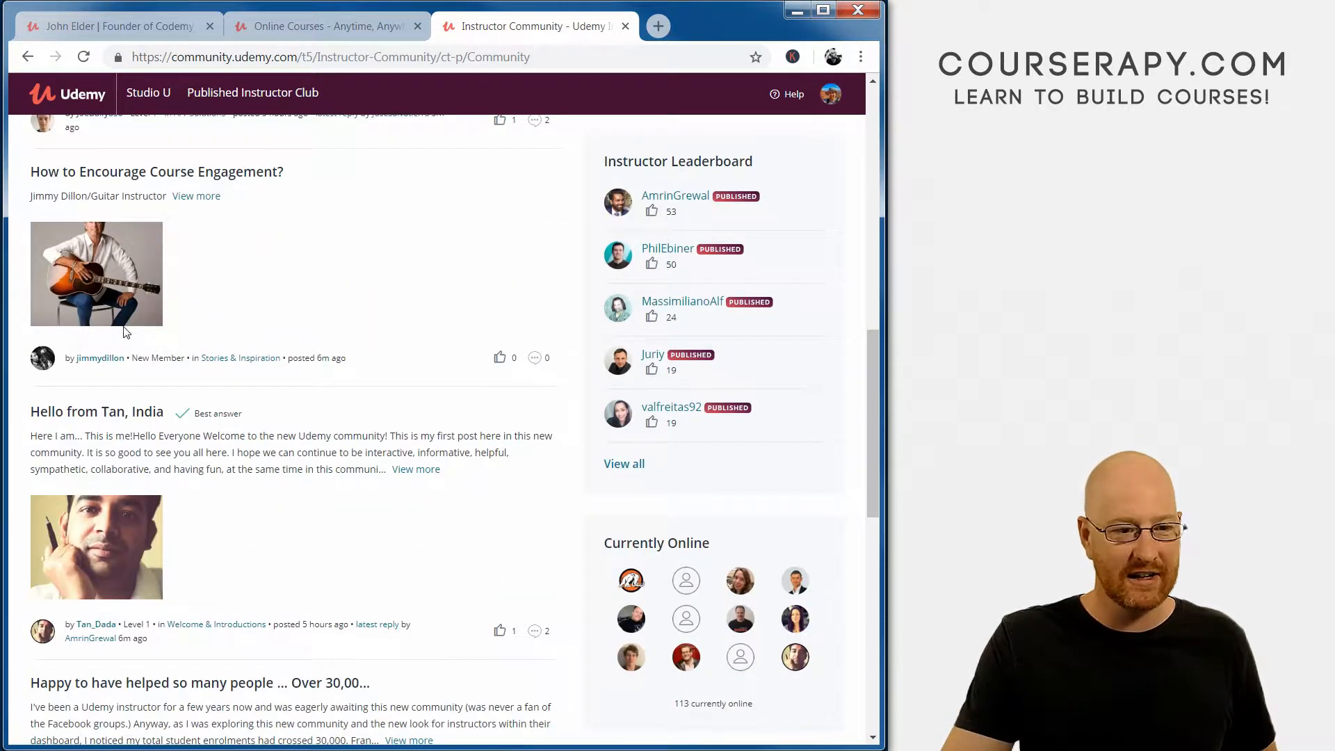
scroll(125, 330, "down", 2)
scroll(137, 331, "down", 5)
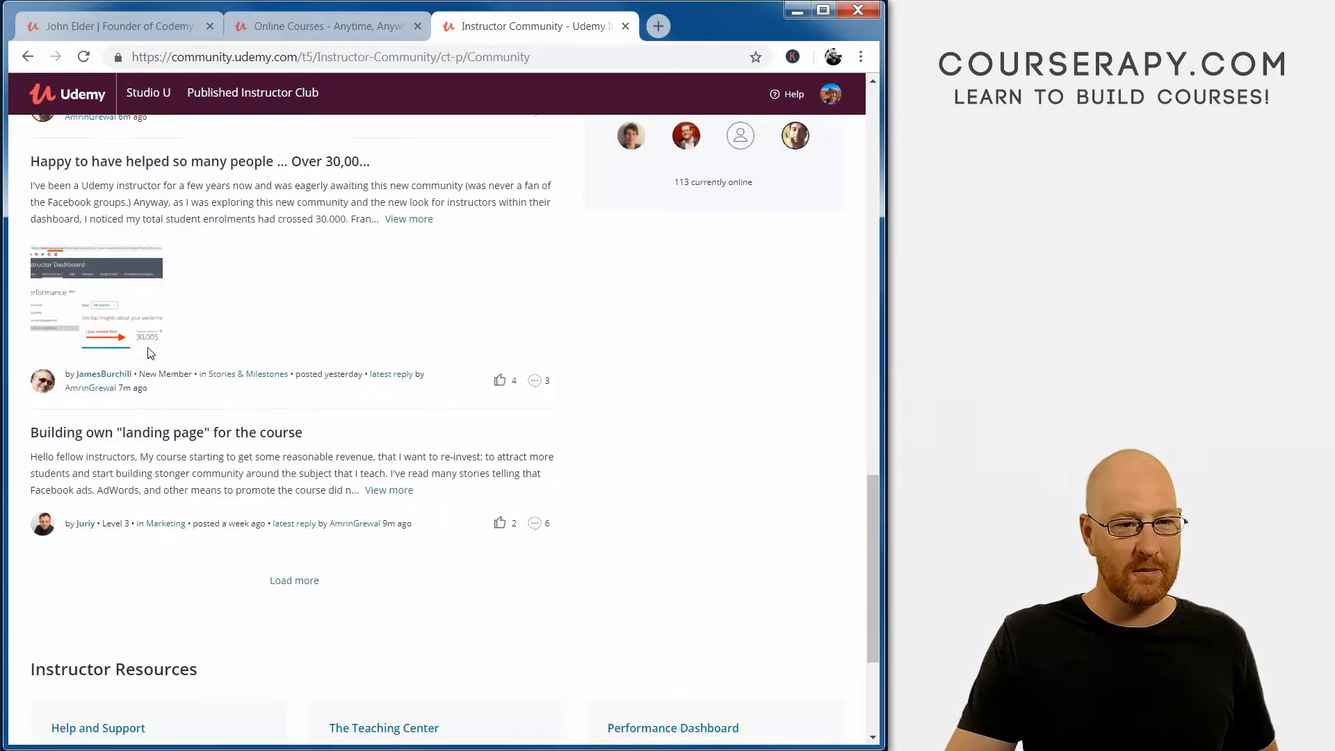
scroll(146, 365, "down", 3)
scroll(233, 511, "up", 4)
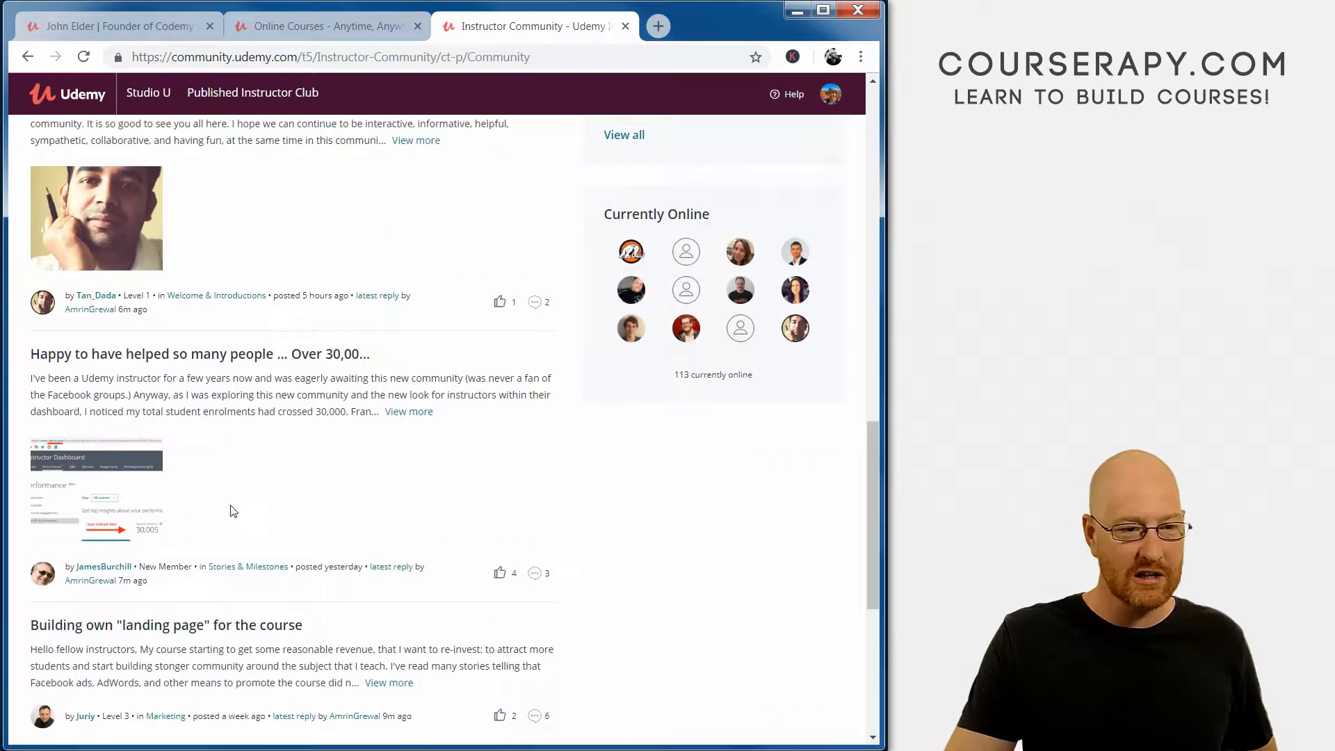
scroll(238, 448, "up", 5)
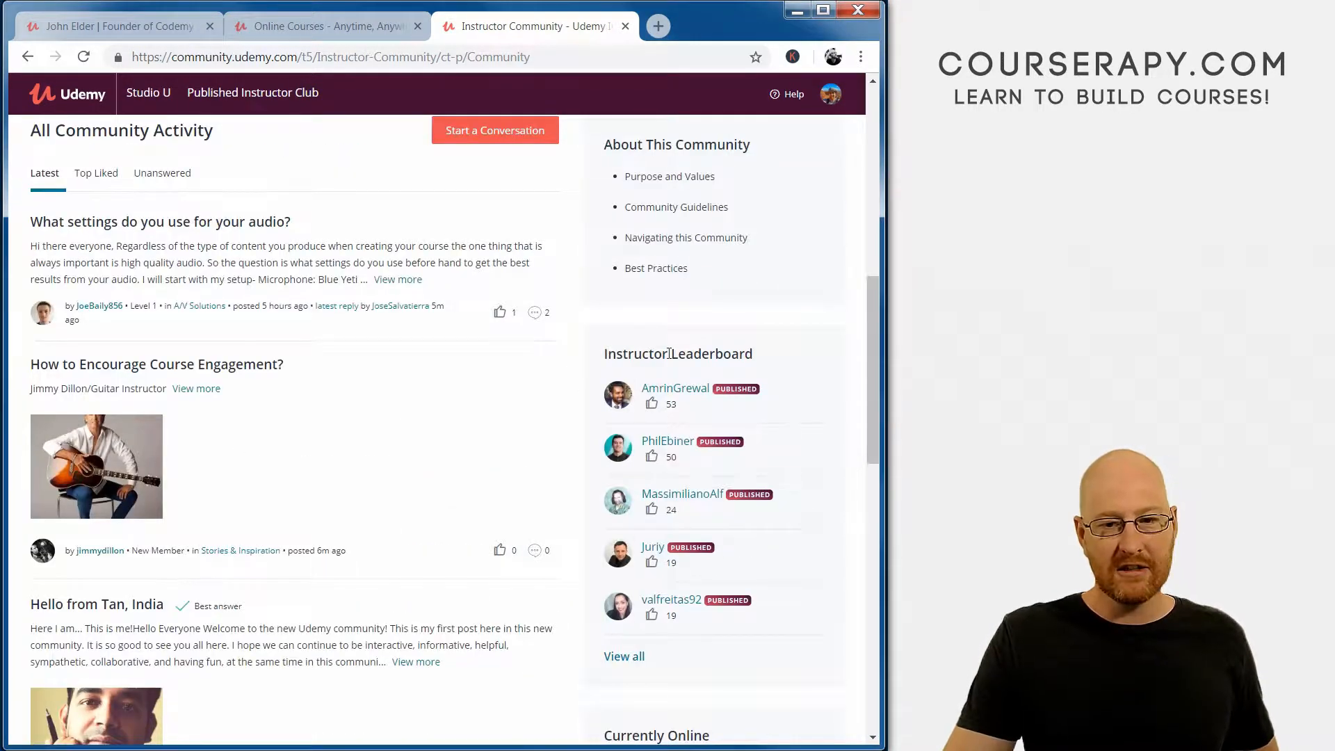
left_click_drag(628, 353, 709, 353)
scroll(726, 360, "down", 1)
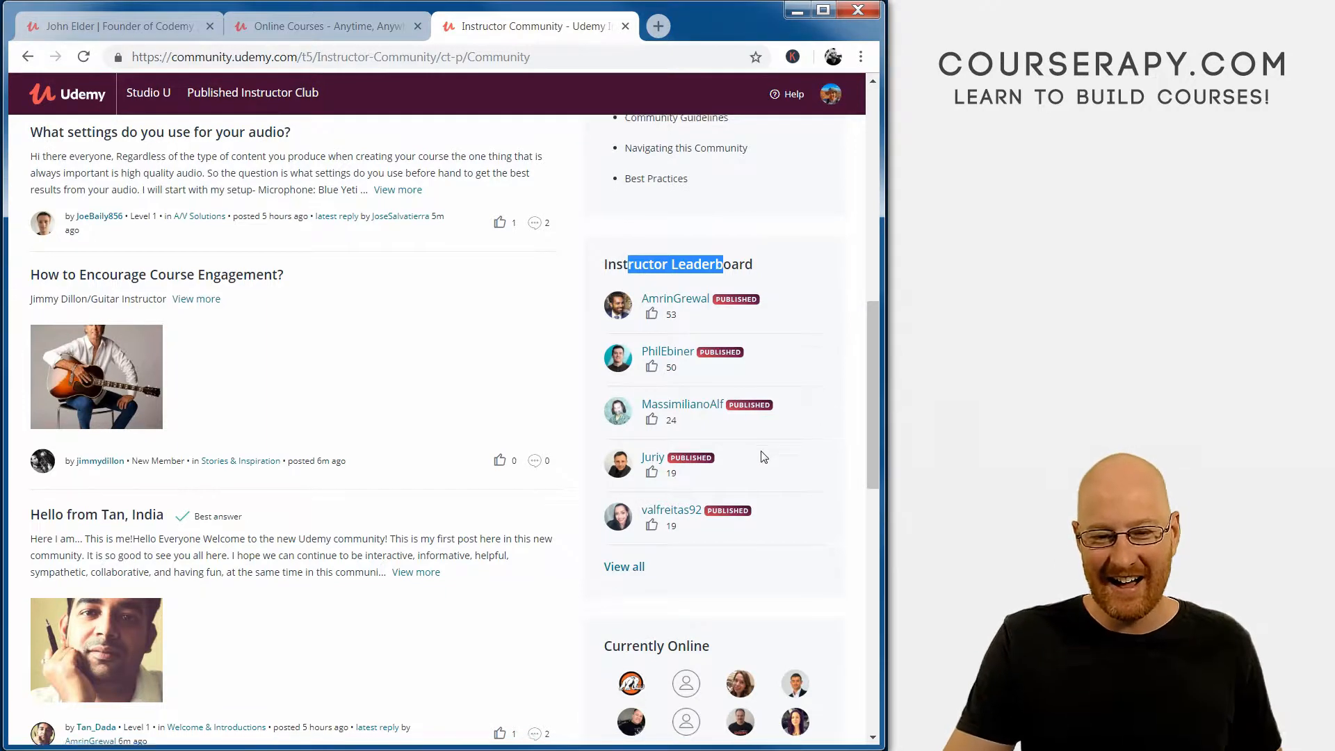
scroll(745, 445, "down", 3)
scroll(751, 480, "down", 3)
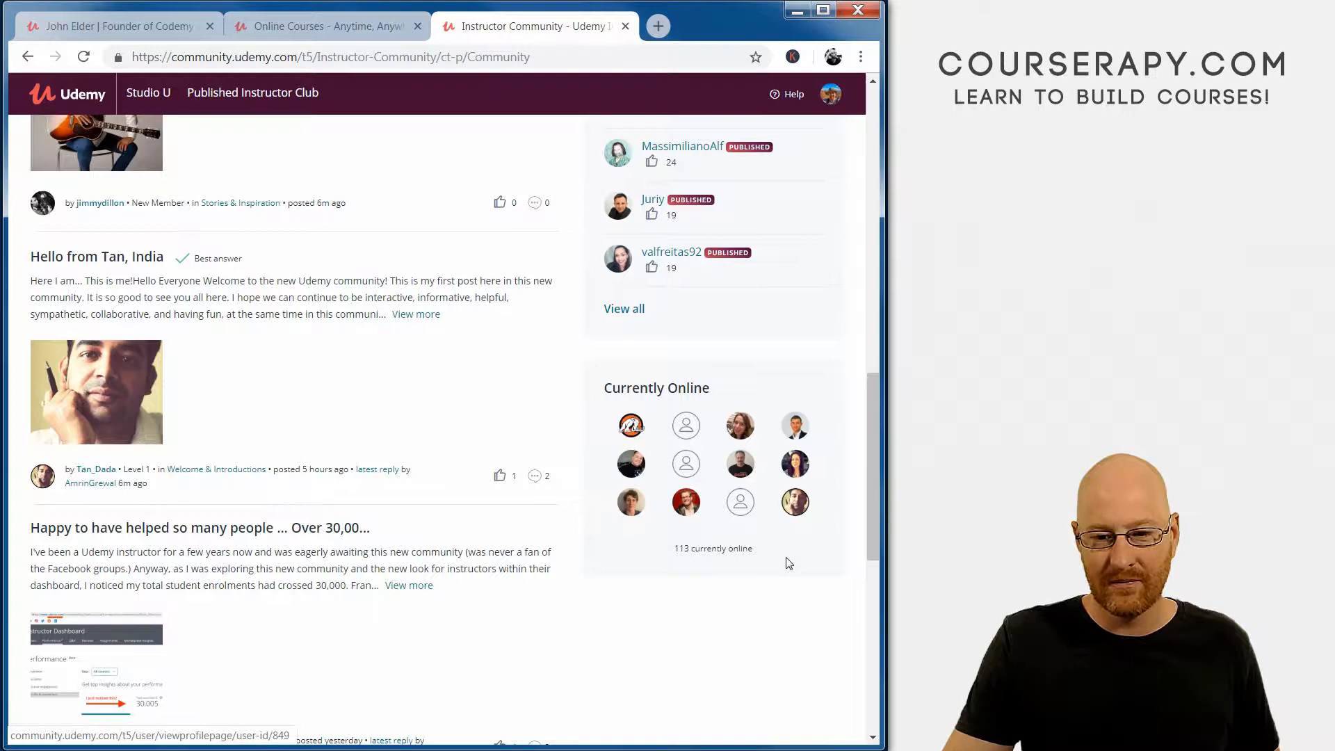
scroll(787, 563, "up", 6)
scroll(730, 553, "up", 5)
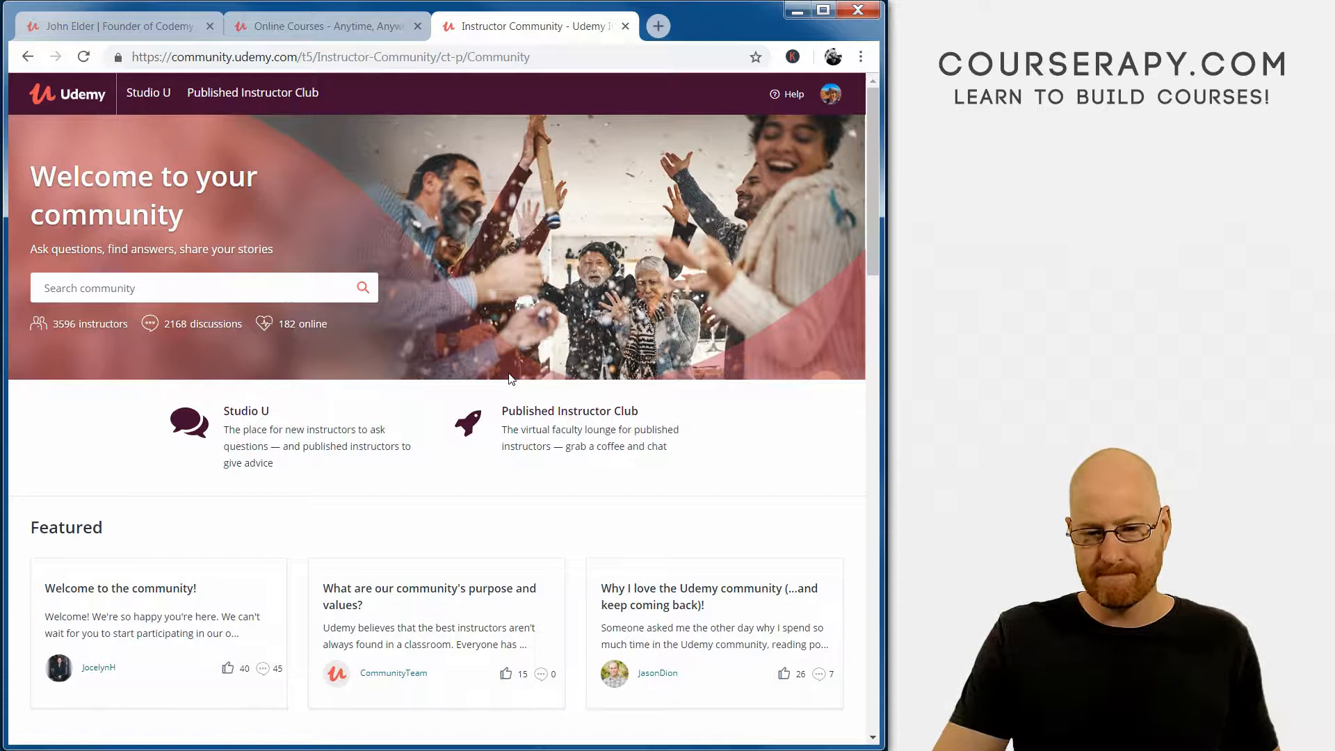
Step: Open the Published Instructor Club and point out its Course Creation category
left_click(551, 58)
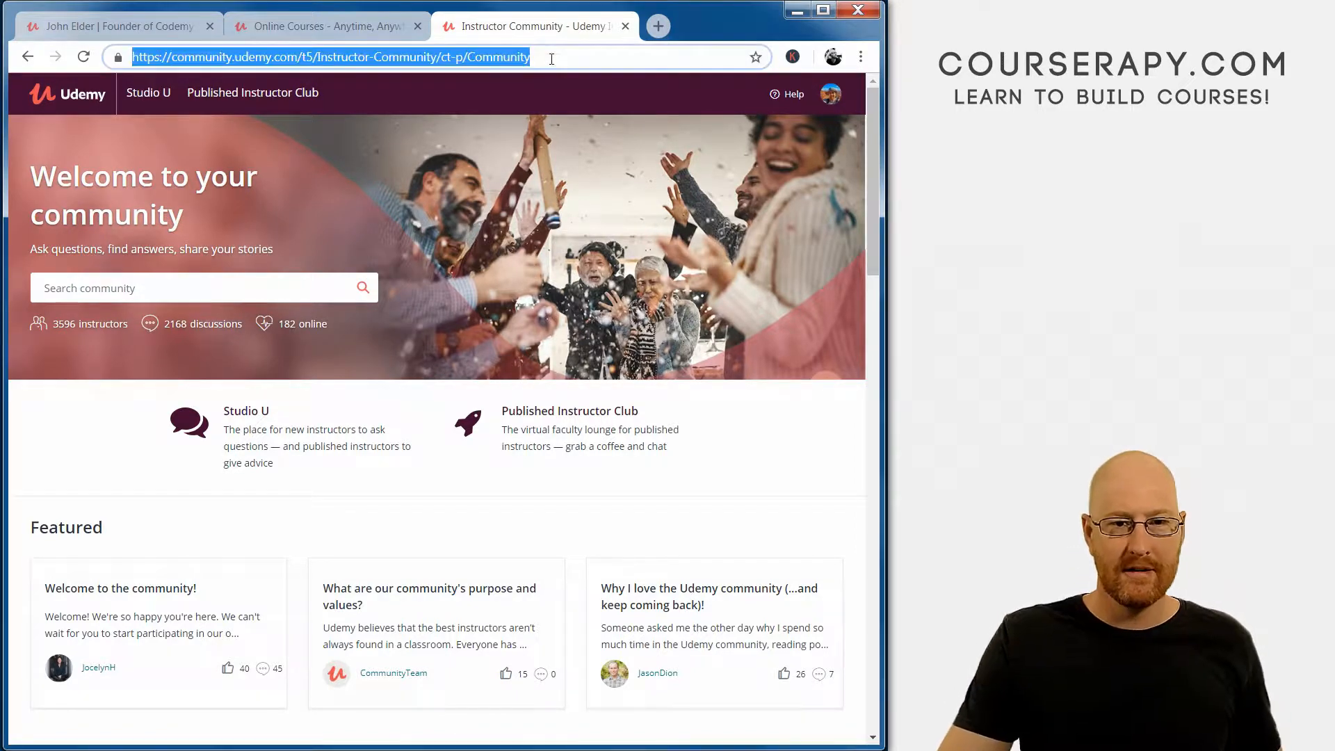
left_click(566, 156)
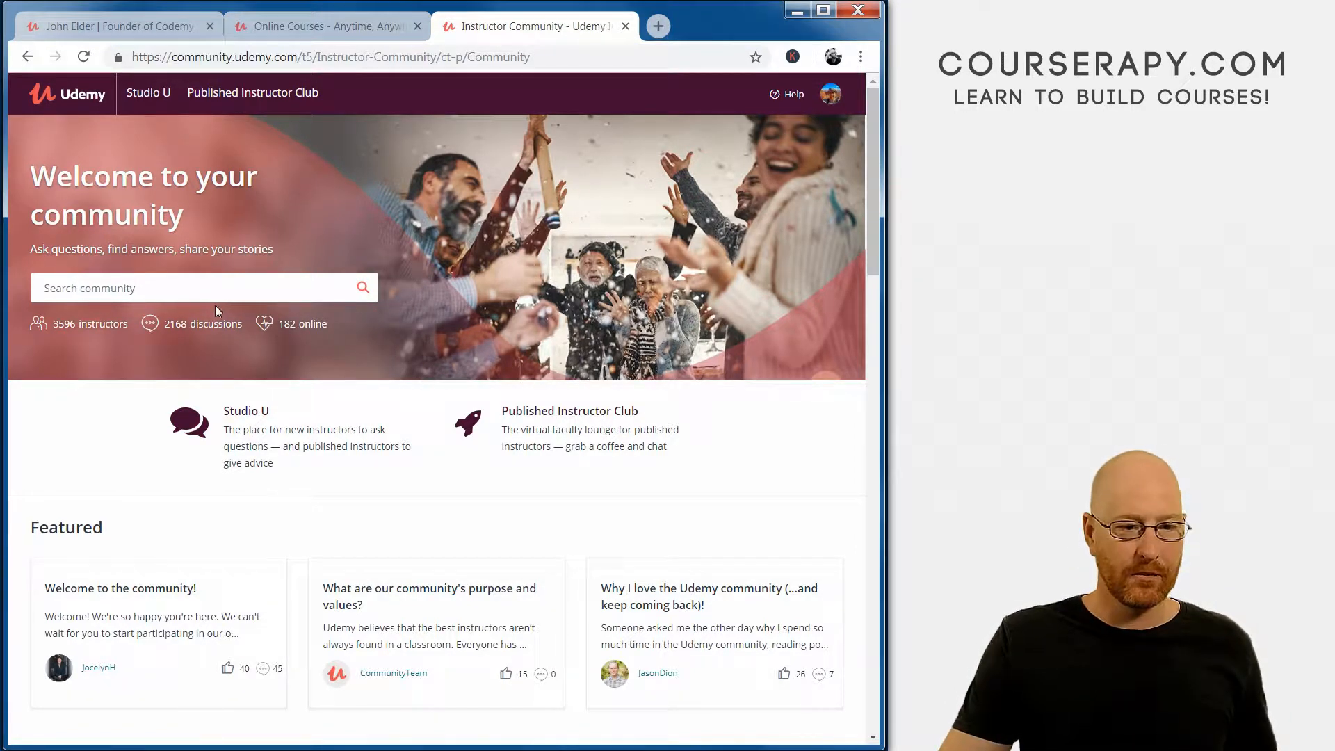
left_click(555, 416)
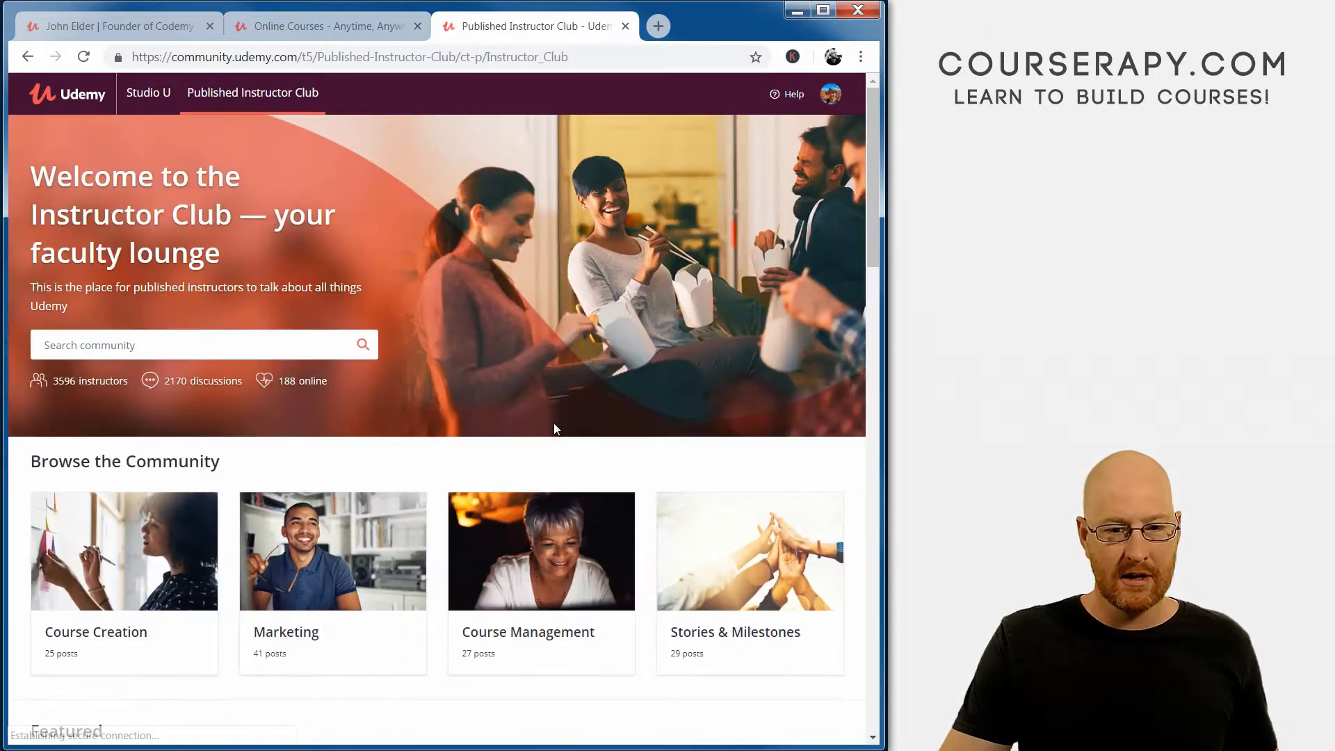
scroll(554, 427, "down", 2)
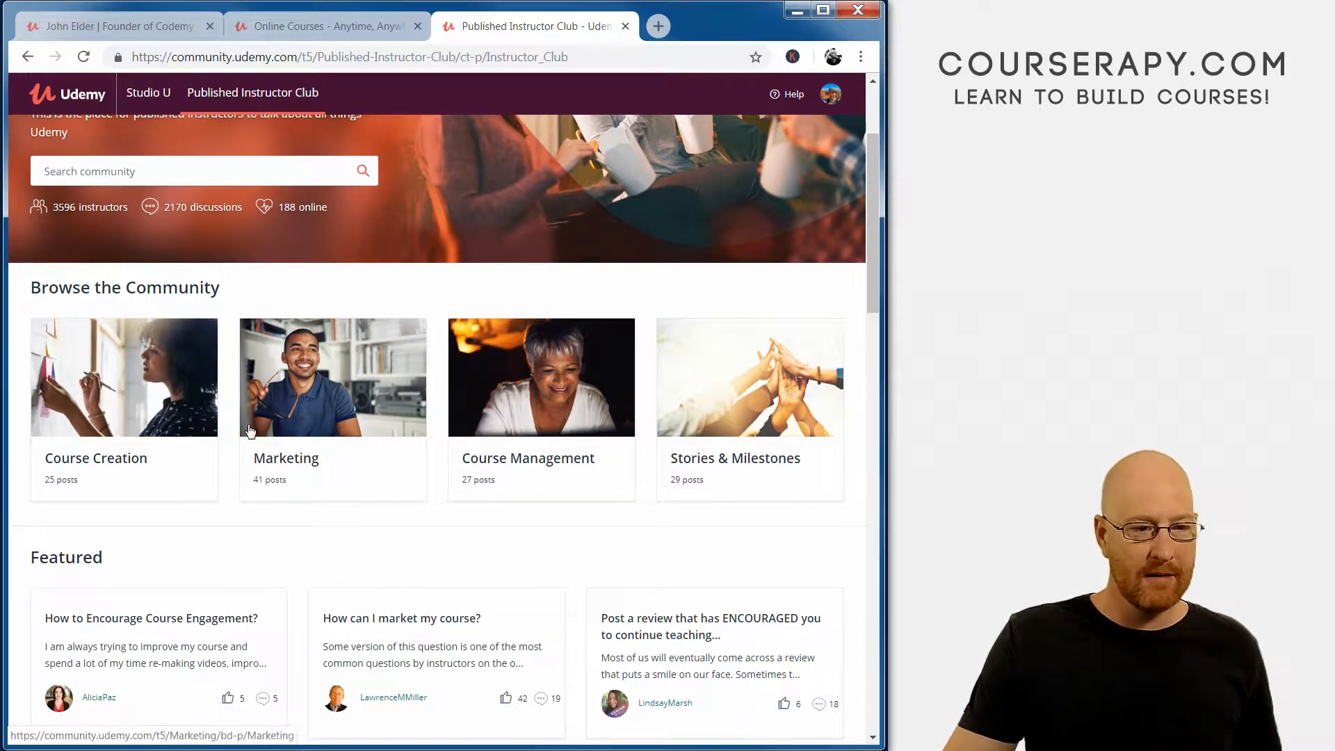
left_click_drag(45, 465, 171, 457)
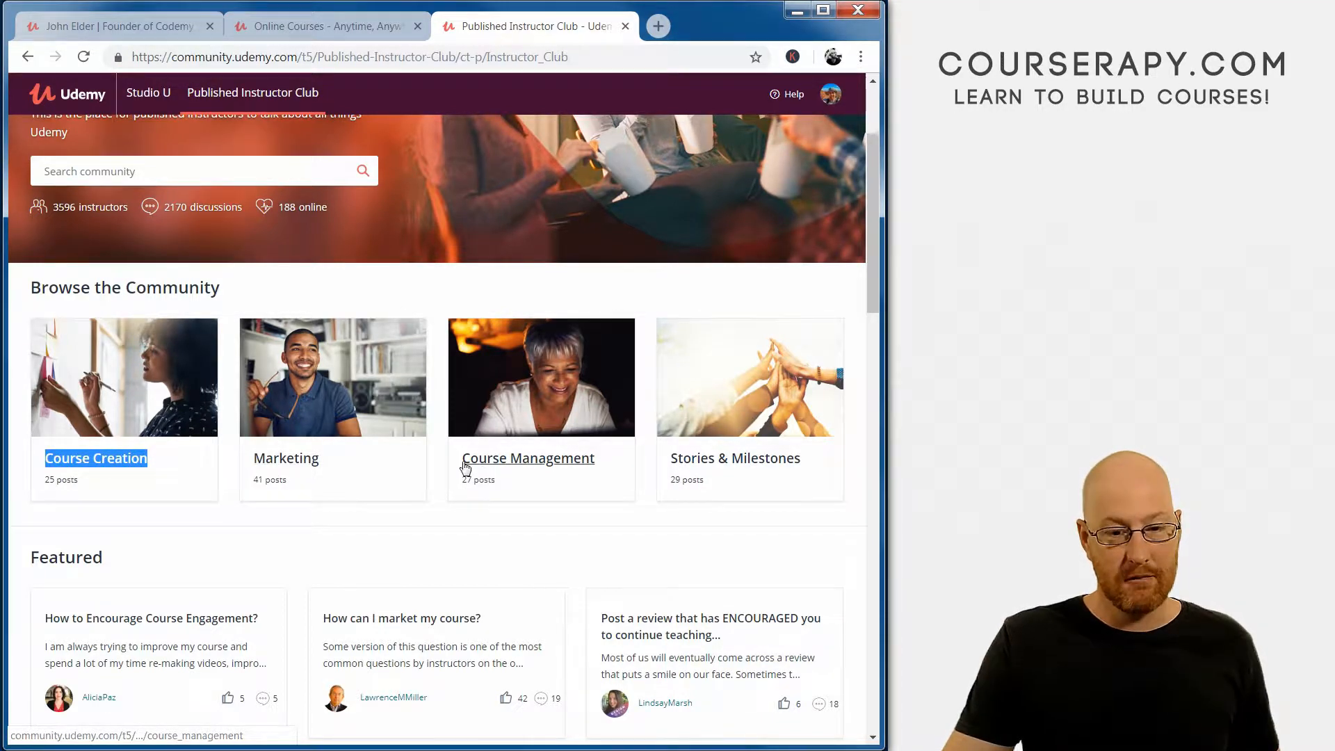
left_click(766, 480)
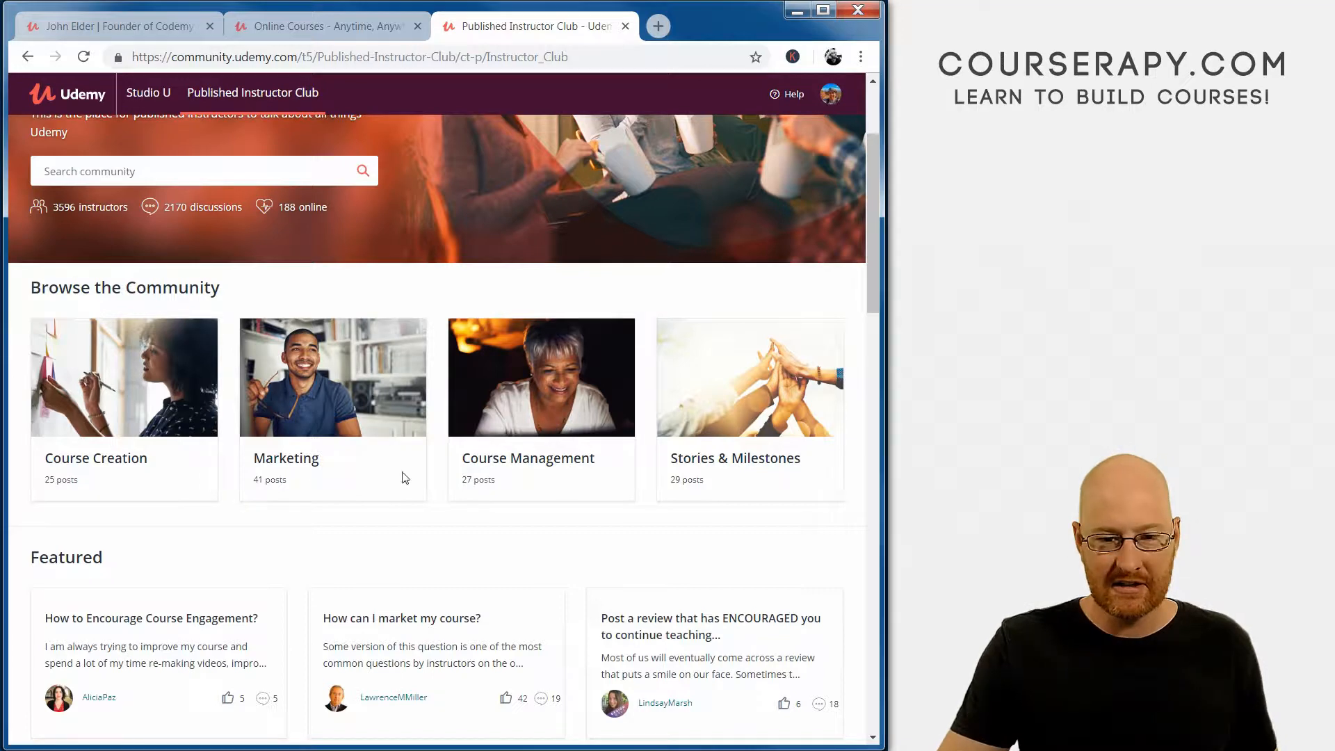
Step: Open Stories & Milestones and highlight the One Million Students?! post in the list
left_click(739, 466)
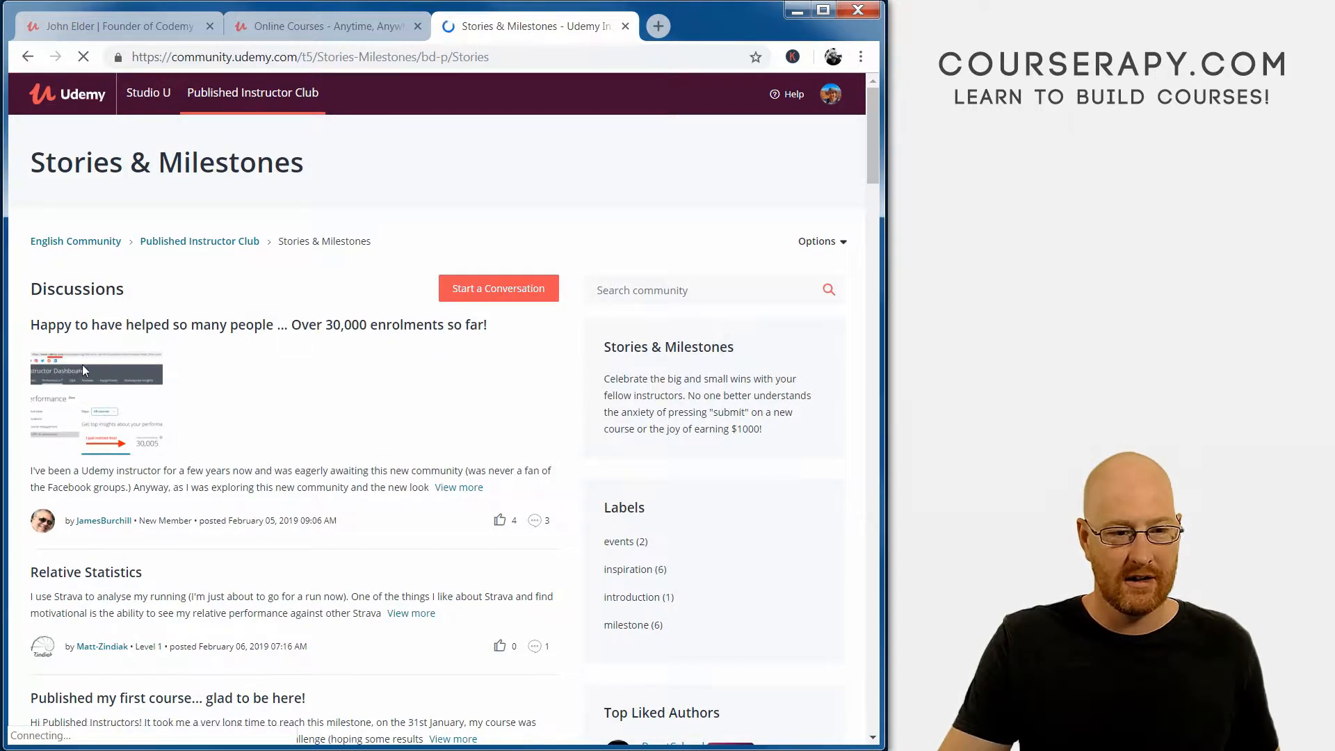
scroll(83, 389, "down", 2)
scroll(86, 417, "down", 1)
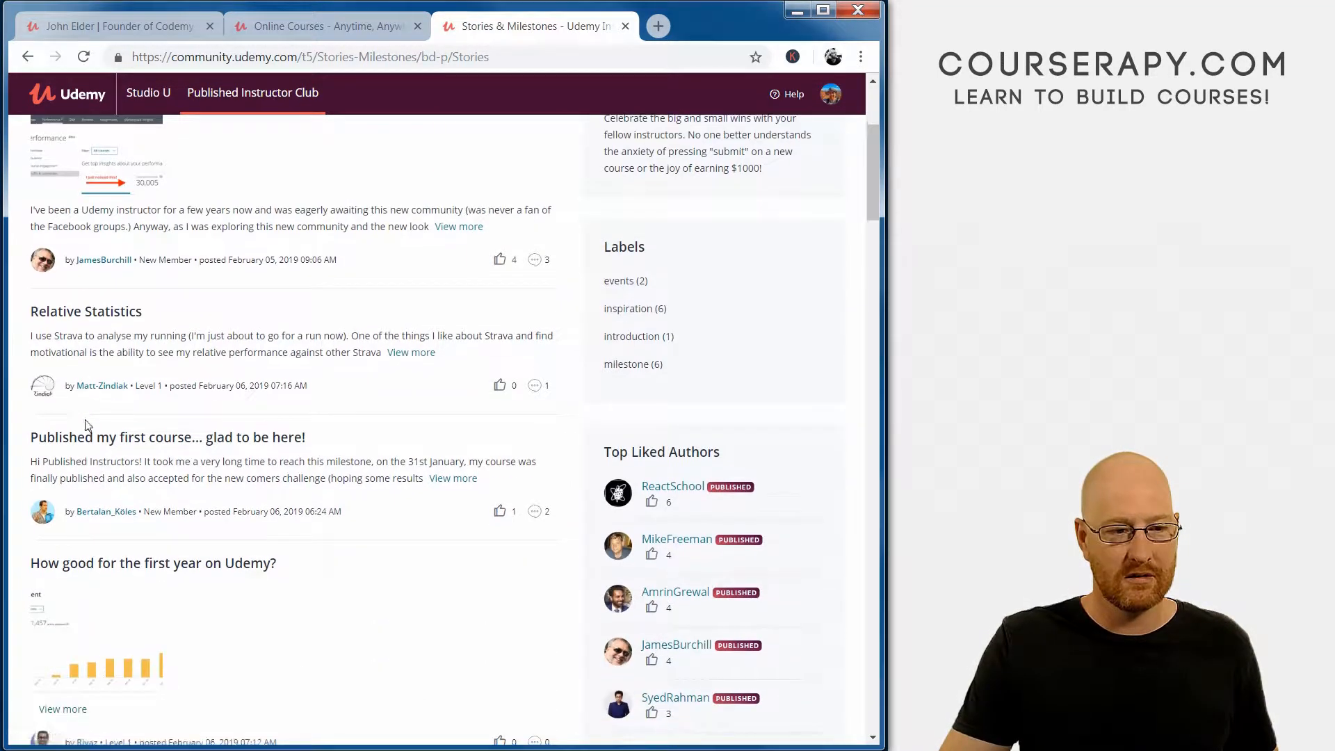
scroll(327, 447, "down", 3)
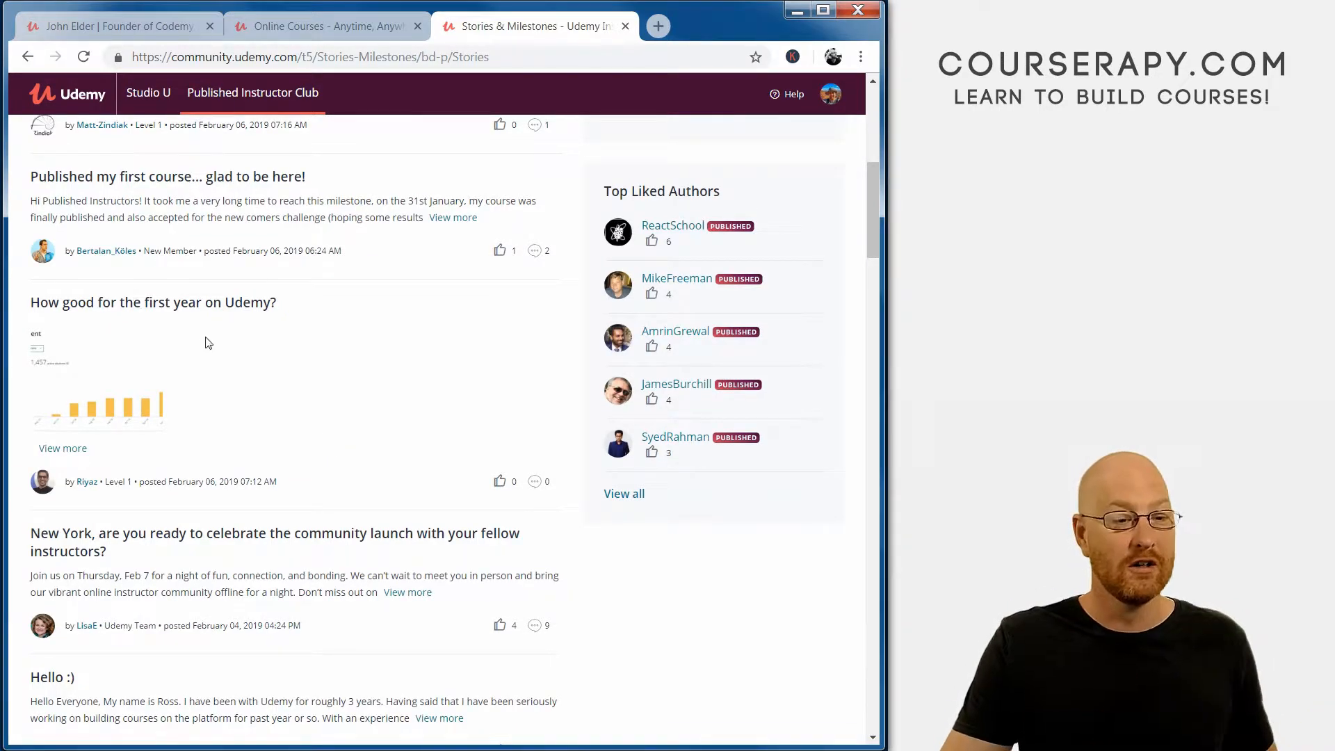
scroll(210, 344, "down", 4)
scroll(209, 344, "down", 3)
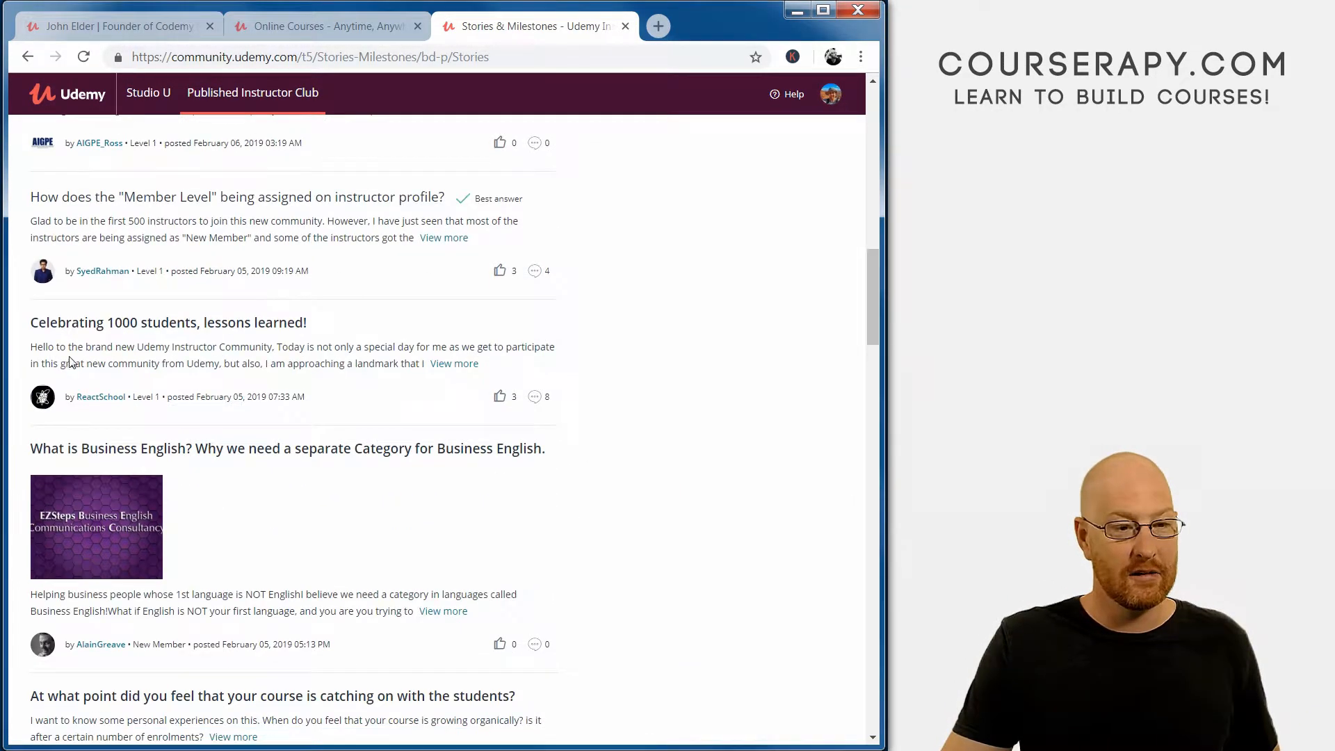
scroll(187, 339, "down", 3)
scroll(187, 339, "up", 2)
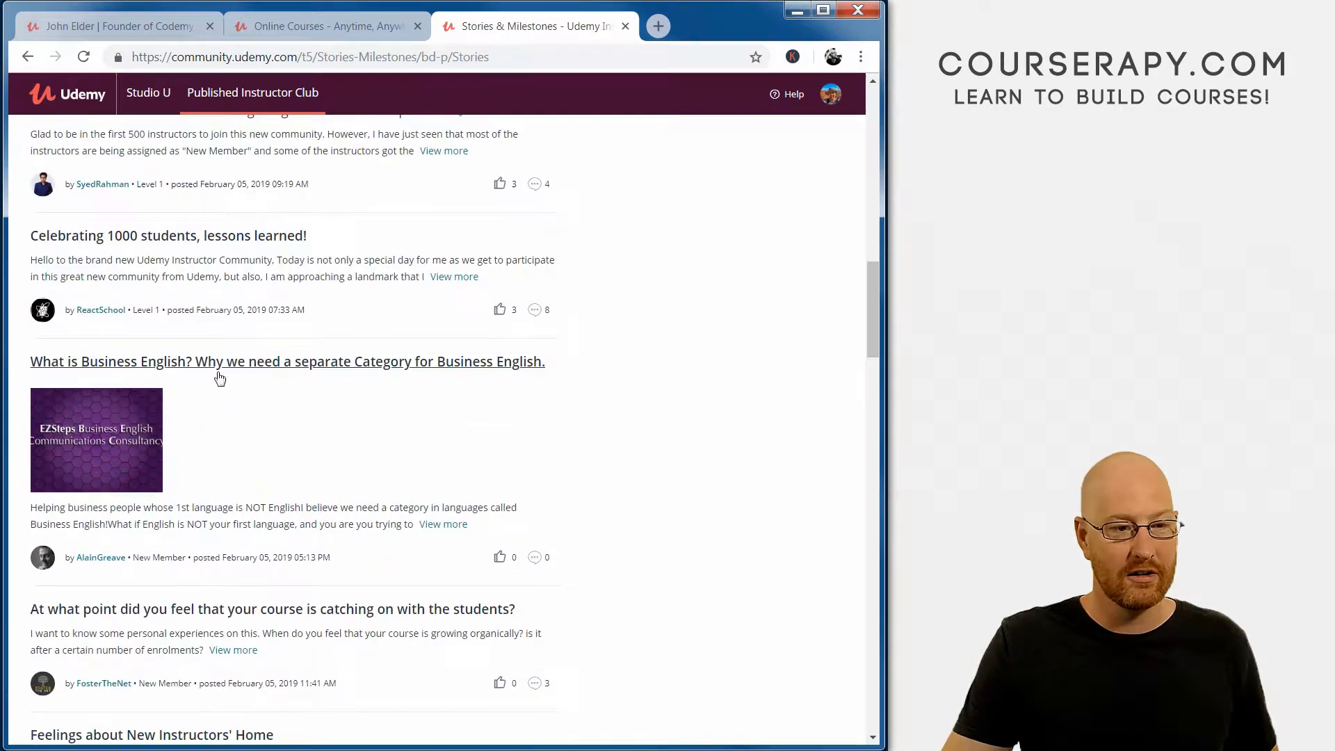
scroll(121, 368, "down", 3)
scroll(156, 375, "down", 3)
scroll(209, 376, "down", 3)
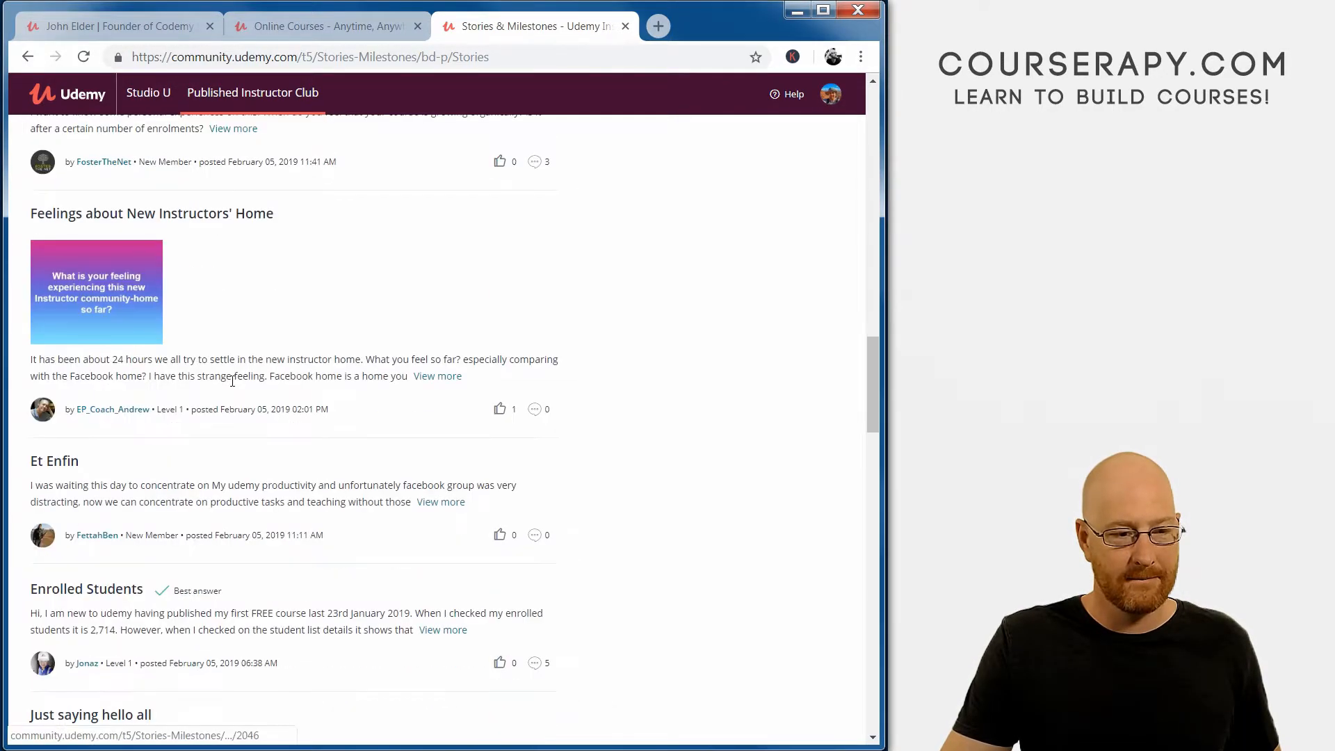
scroll(232, 382, "down", 2)
scroll(232, 382, "down", 3)
scroll(209, 376, "down", 2)
scroll(157, 314, "down", 2)
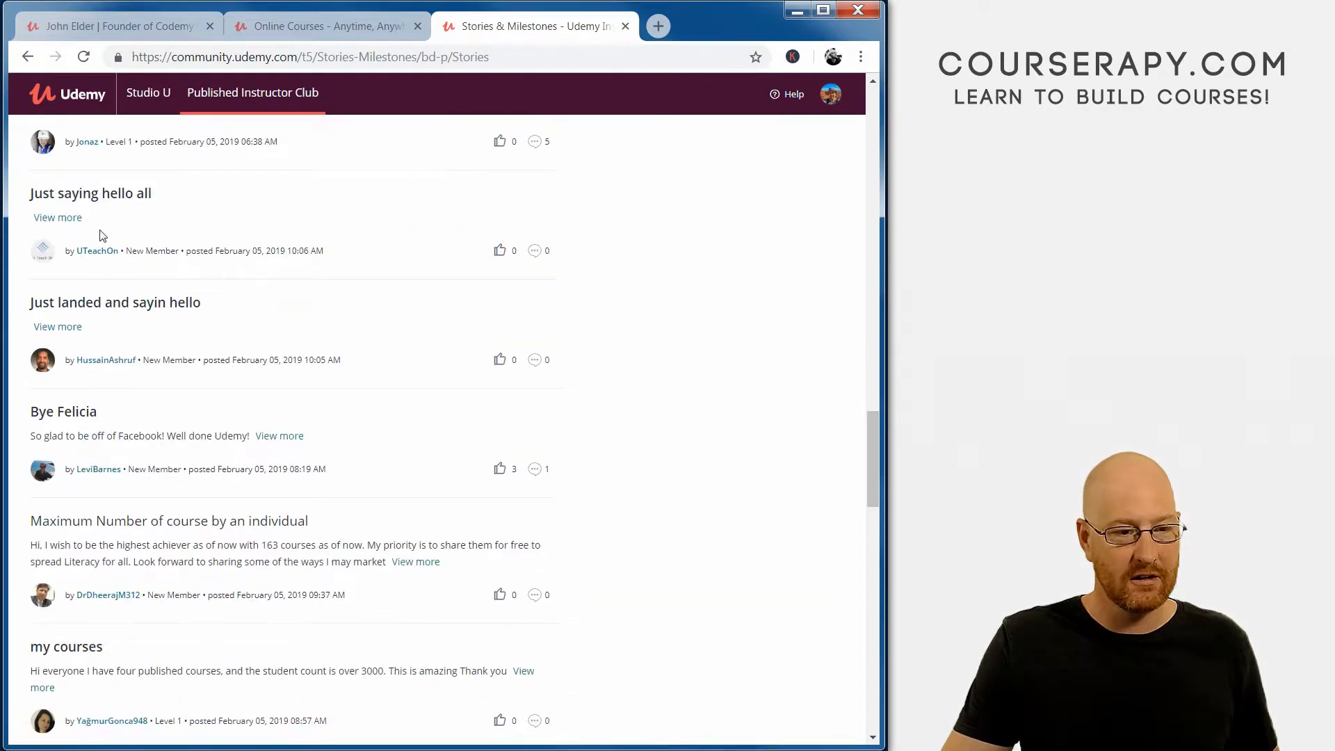
scroll(160, 337, "down", 3)
scroll(162, 346, "down", 3)
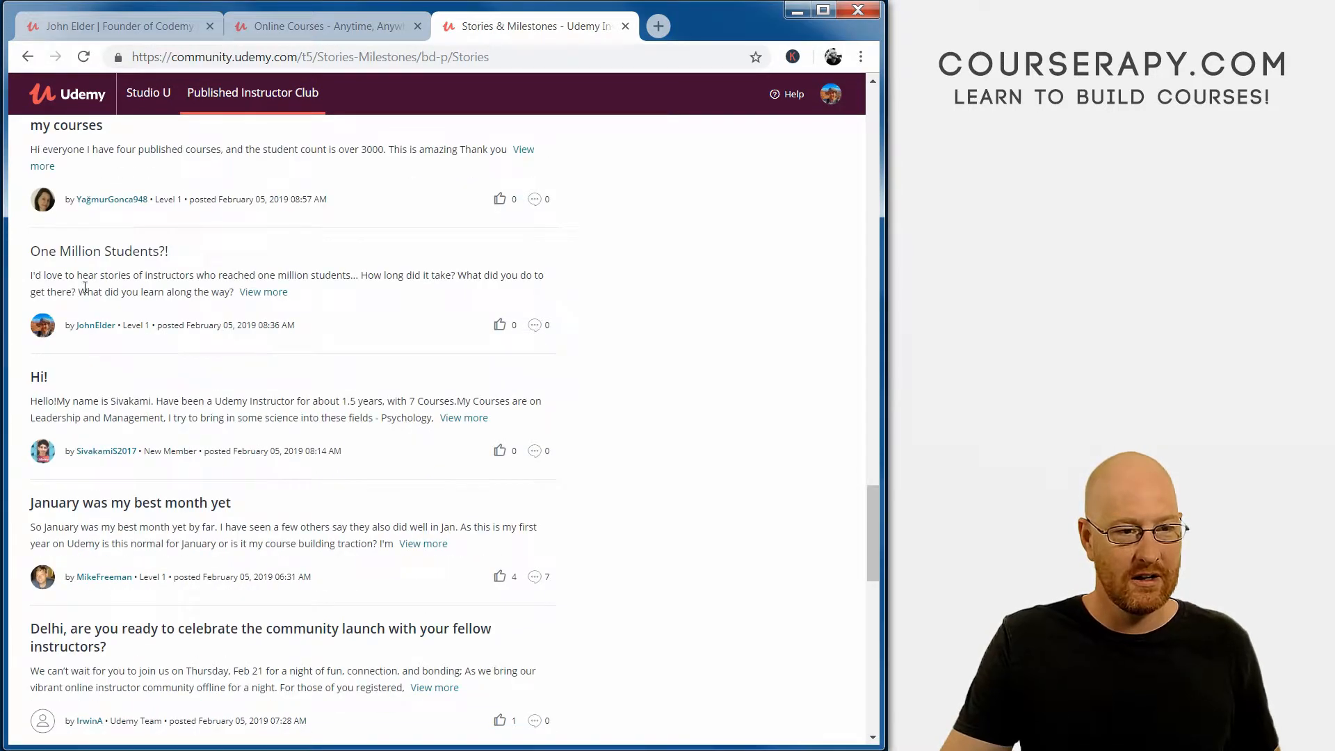
triple_click(30, 276)
left_click(54, 269)
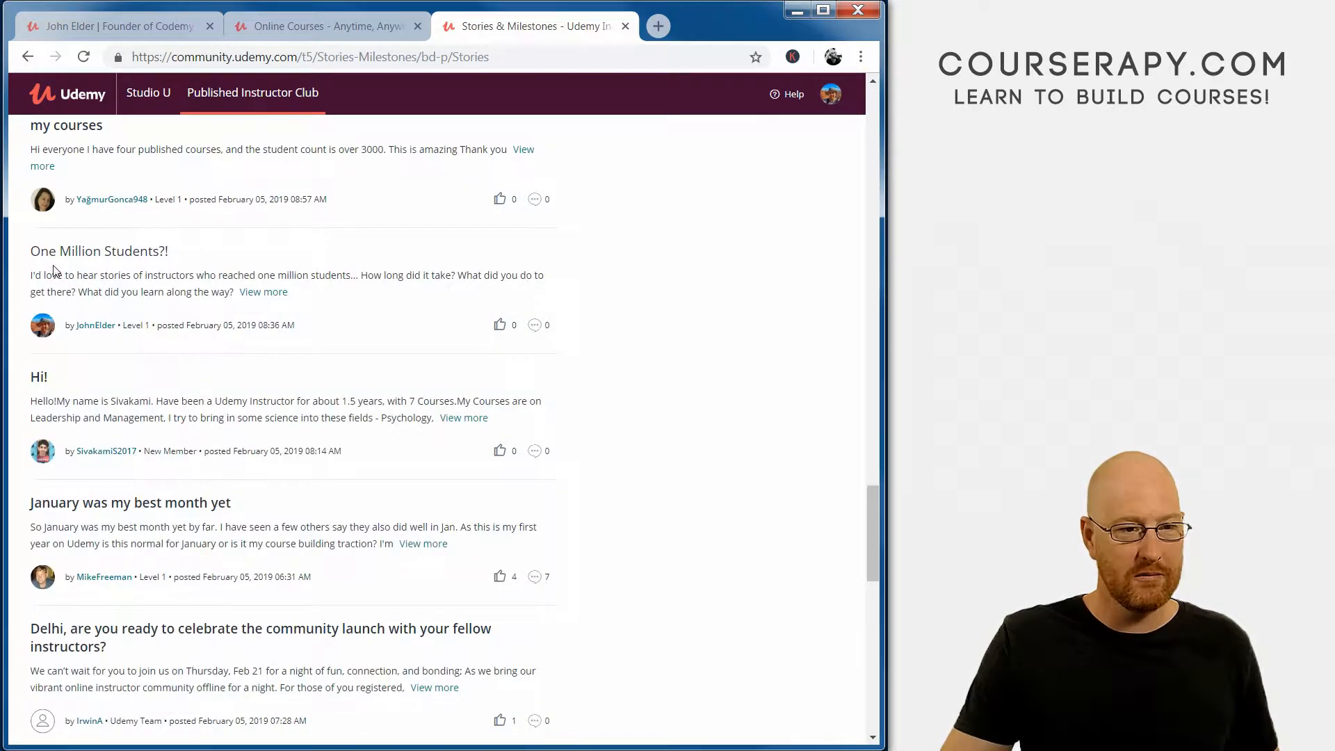
Step: Open the One Million Students?! post and highlight its opening line and follow-up questions
left_click(135, 252)
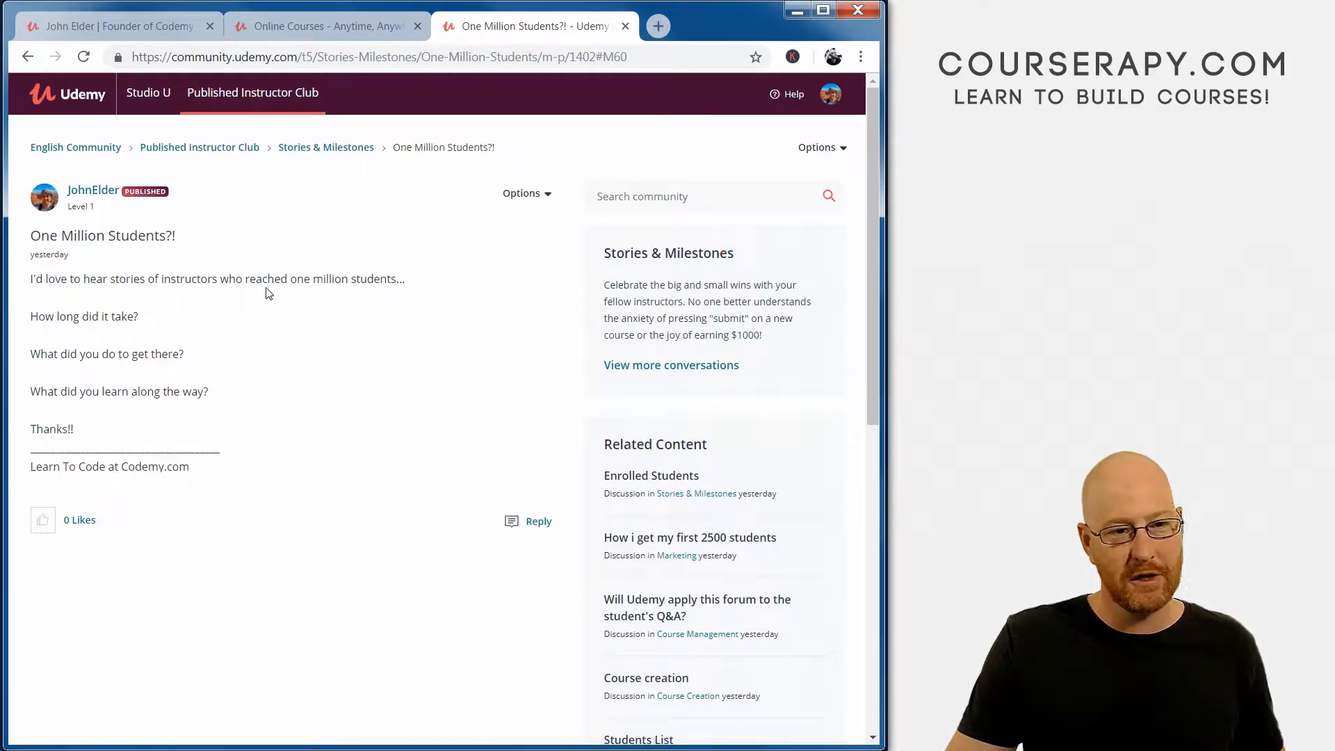
left_click_drag(285, 282, 374, 293)
left_click_drag(87, 316, 139, 317)
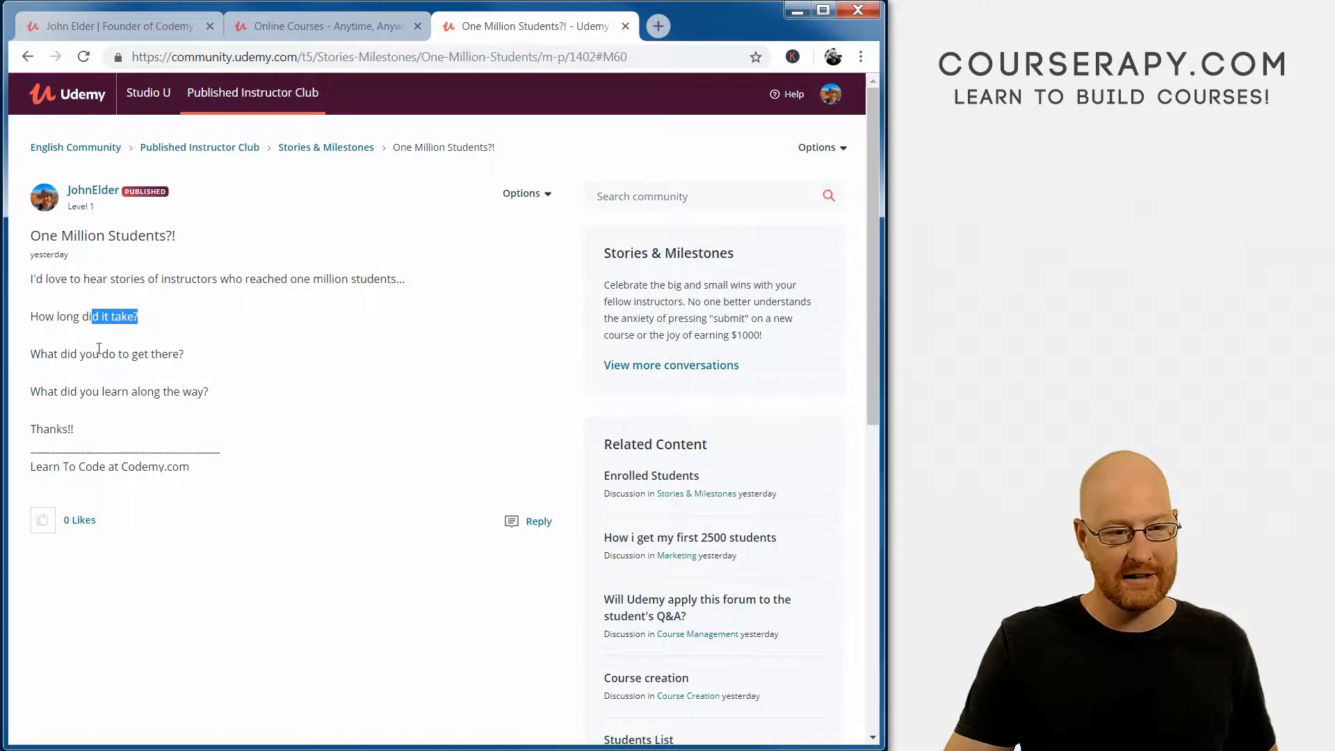
left_click_drag(83, 353, 185, 355)
left_click_drag(81, 392, 208, 394)
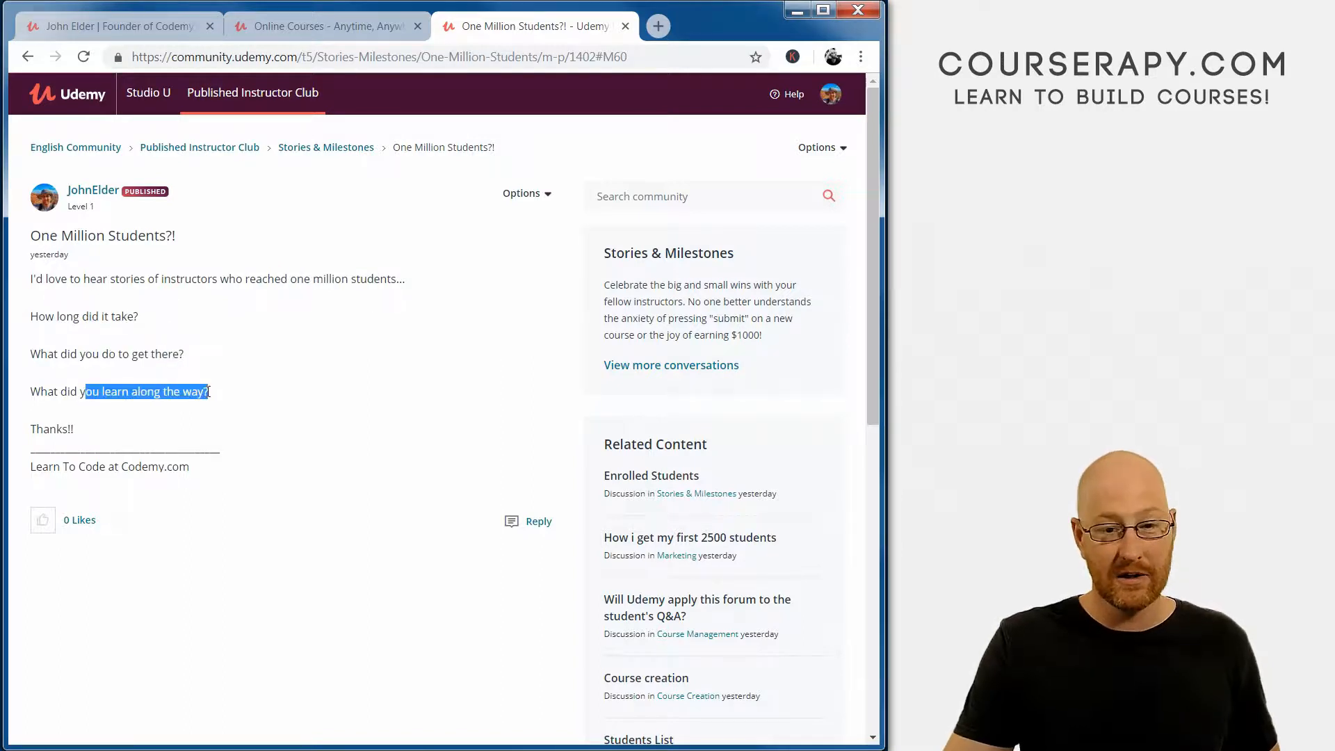
left_click(251, 417)
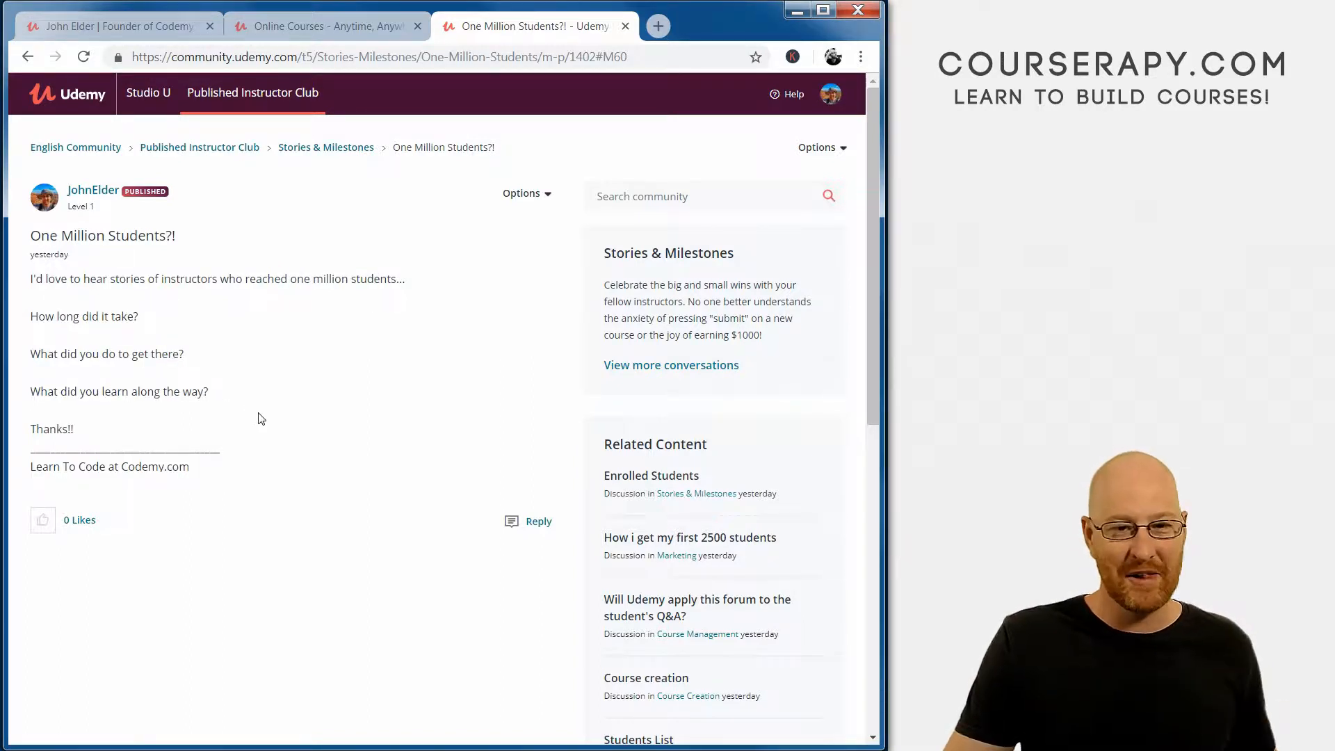
Step: Go back to the post list, forward again, then up to the Published Instructor Club home
left_click(28, 57)
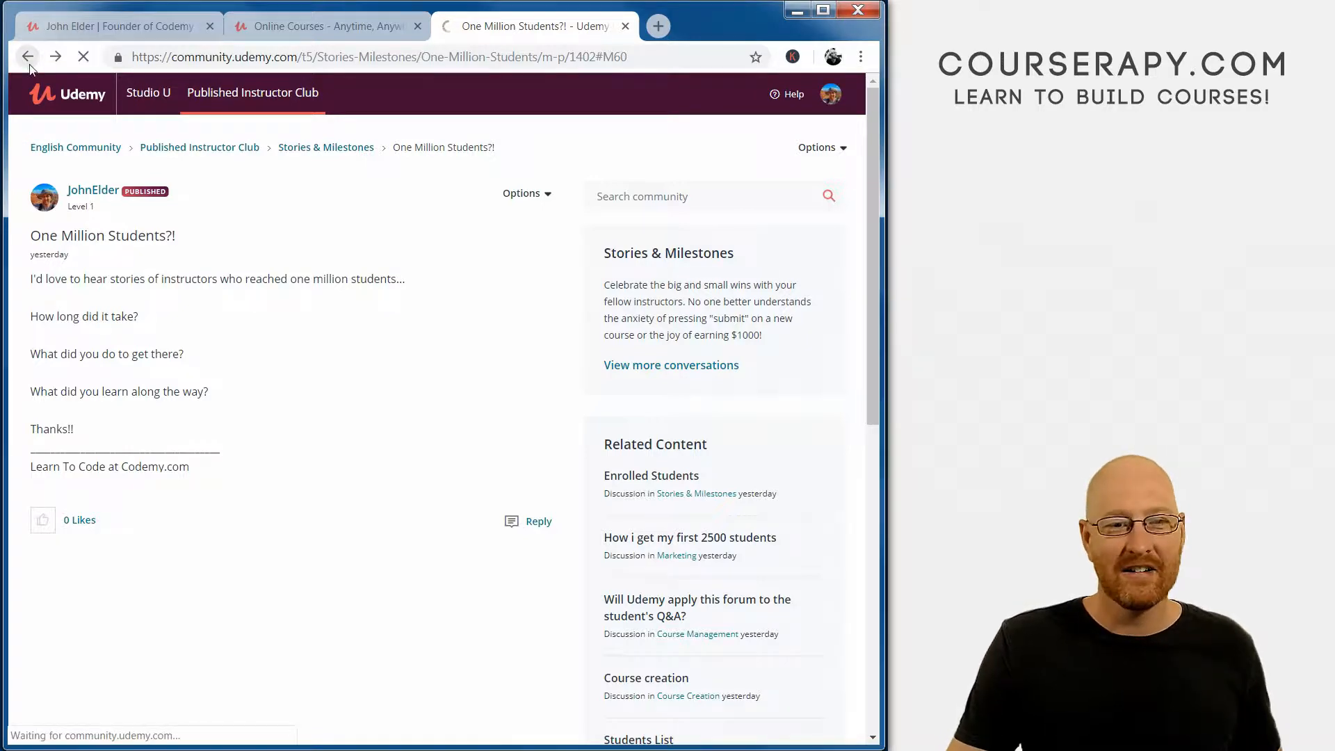
scroll(327, 157, "down", 5)
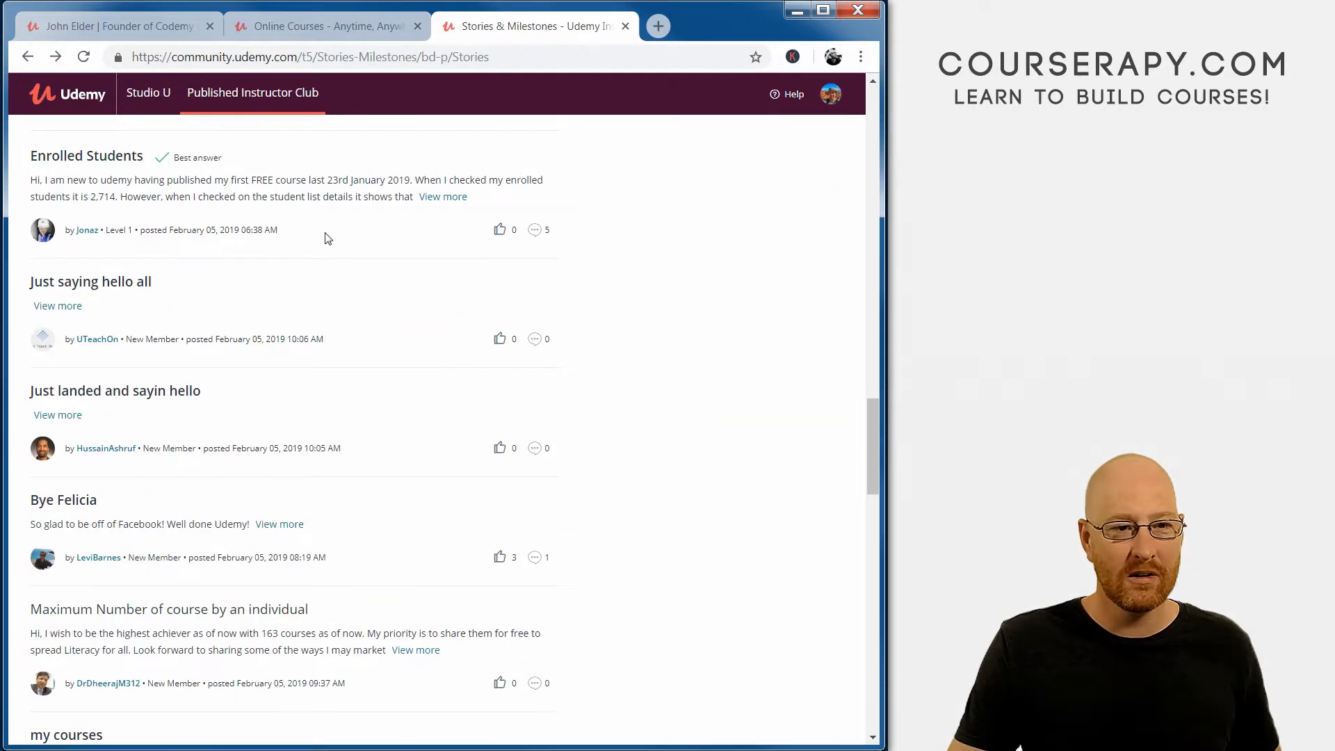
scroll(326, 209, "down", 5)
scroll(328, 251, "down", 5)
scroll(329, 250, "up", 10)
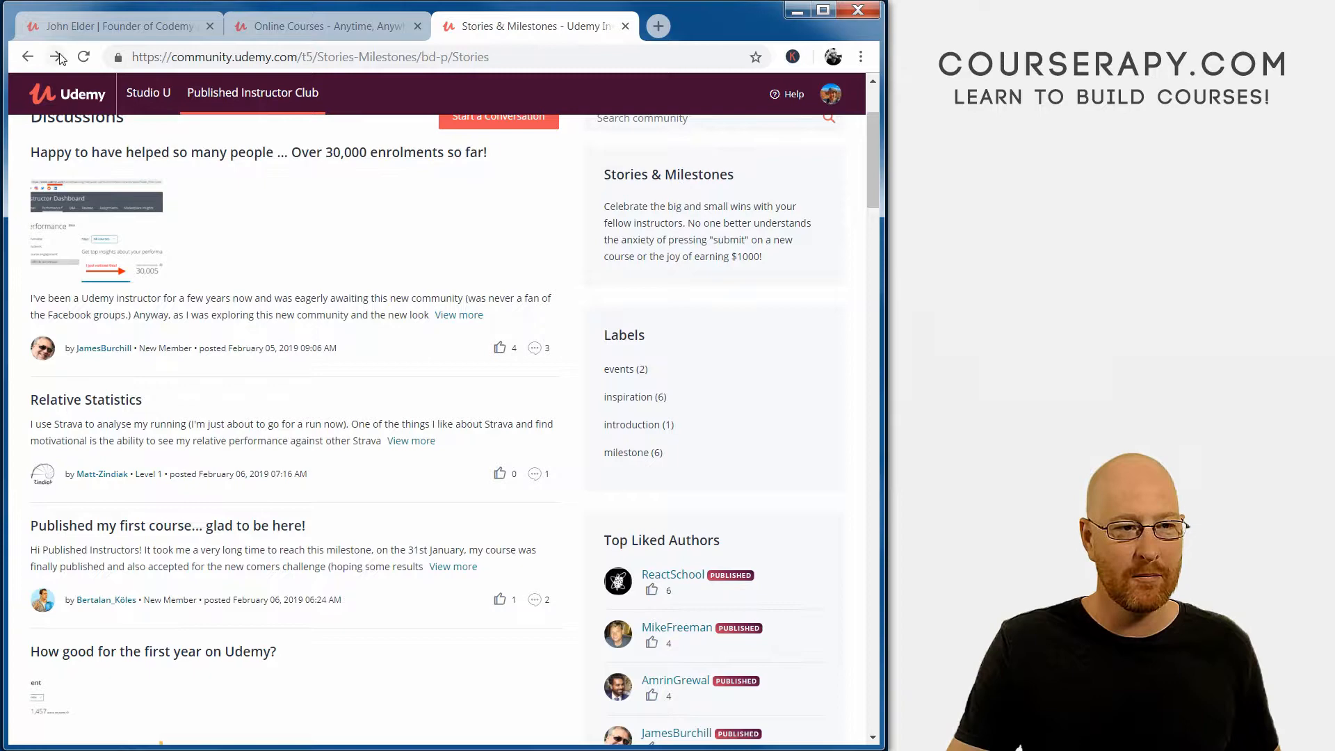
left_click(298, 140)
scroll(282, 199, "down", 1)
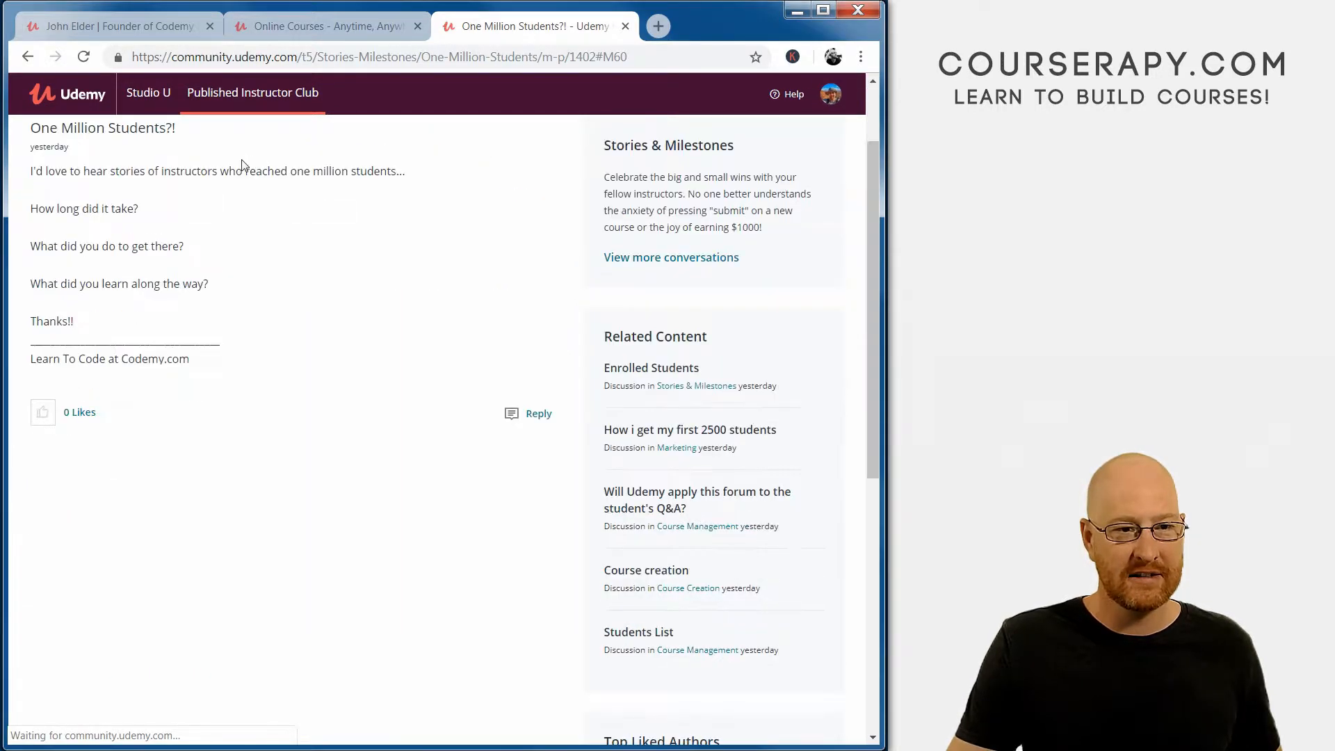
scroll(276, 214, "up", 1)
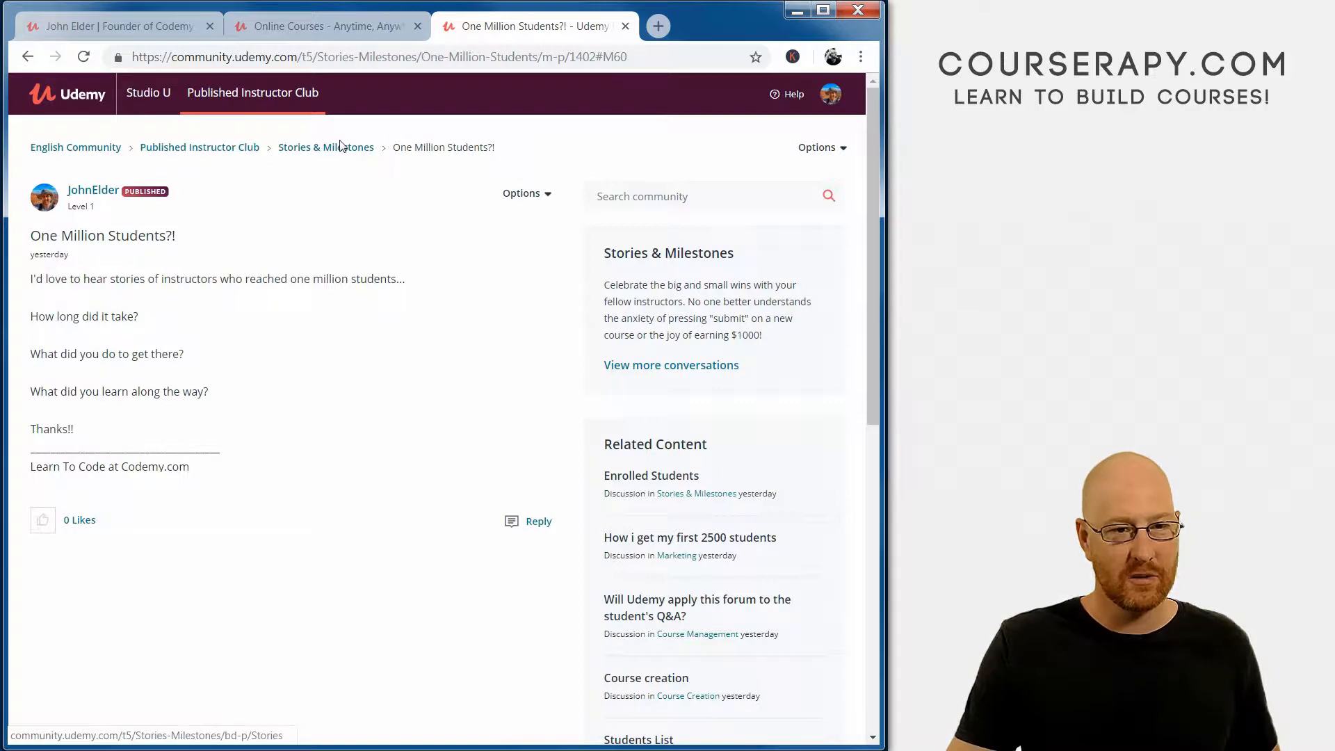
left_click(217, 151)
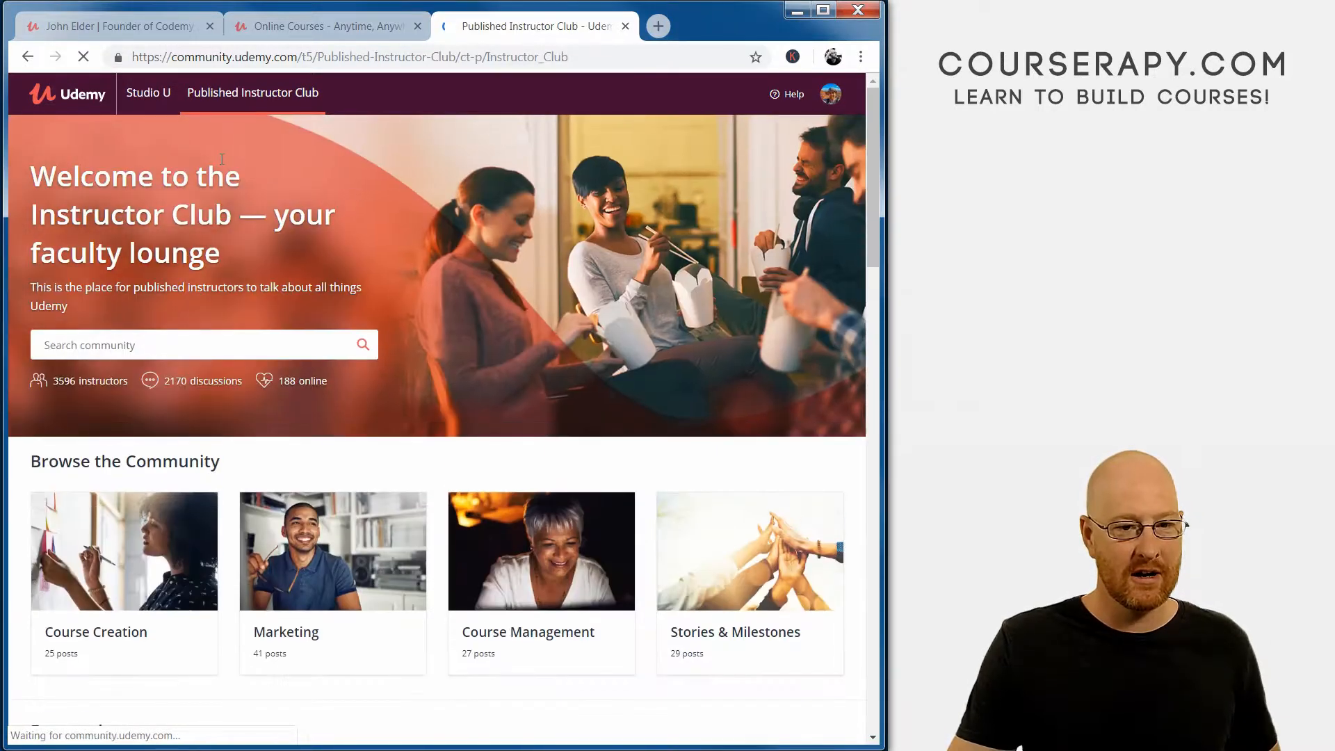
scroll(263, 304, "down", 3)
left_click(255, 308)
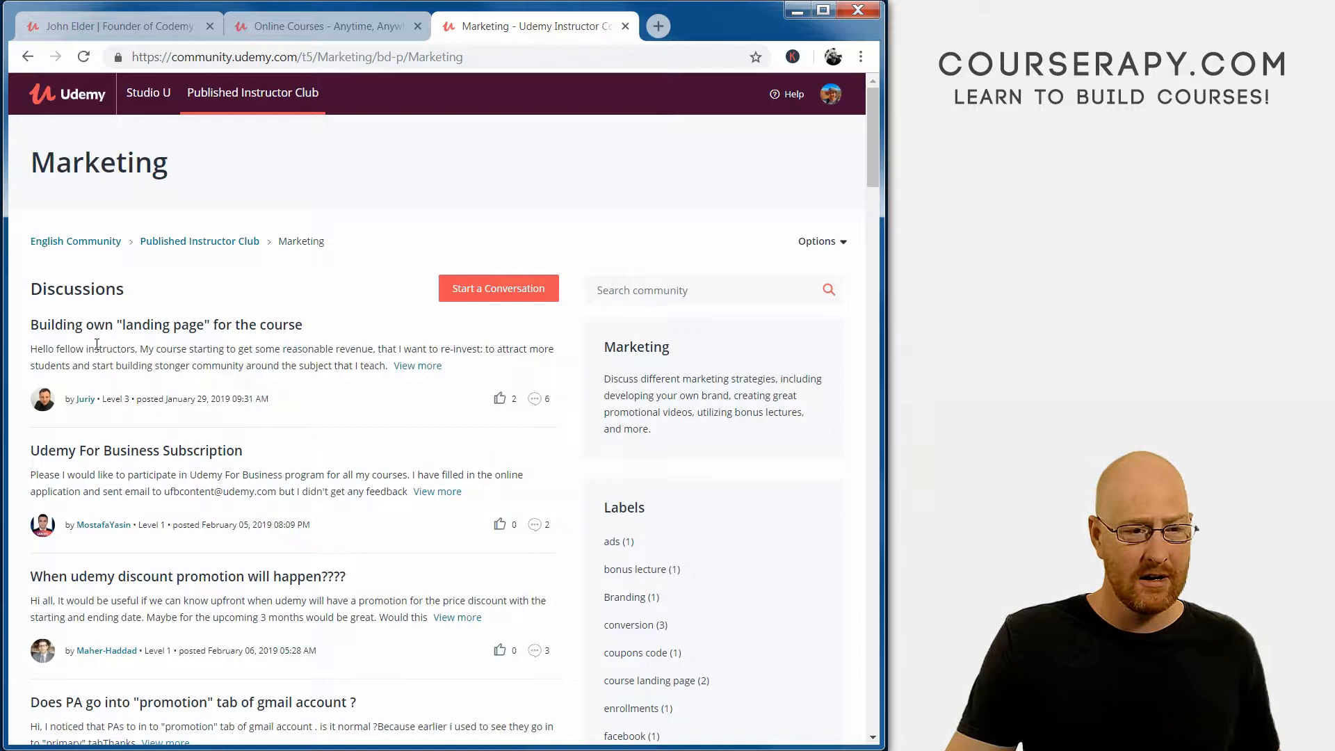
scroll(250, 293, "down", 3)
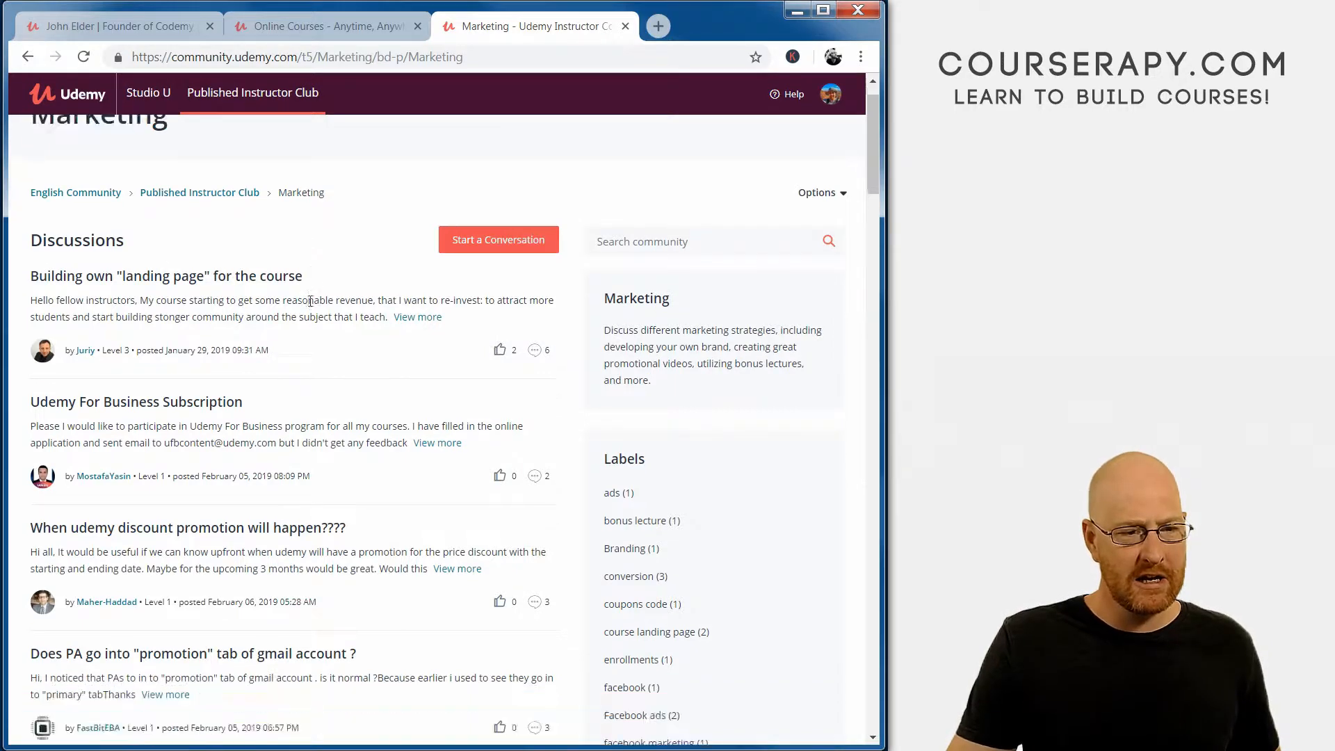
scroll(120, 288, "down", 2)
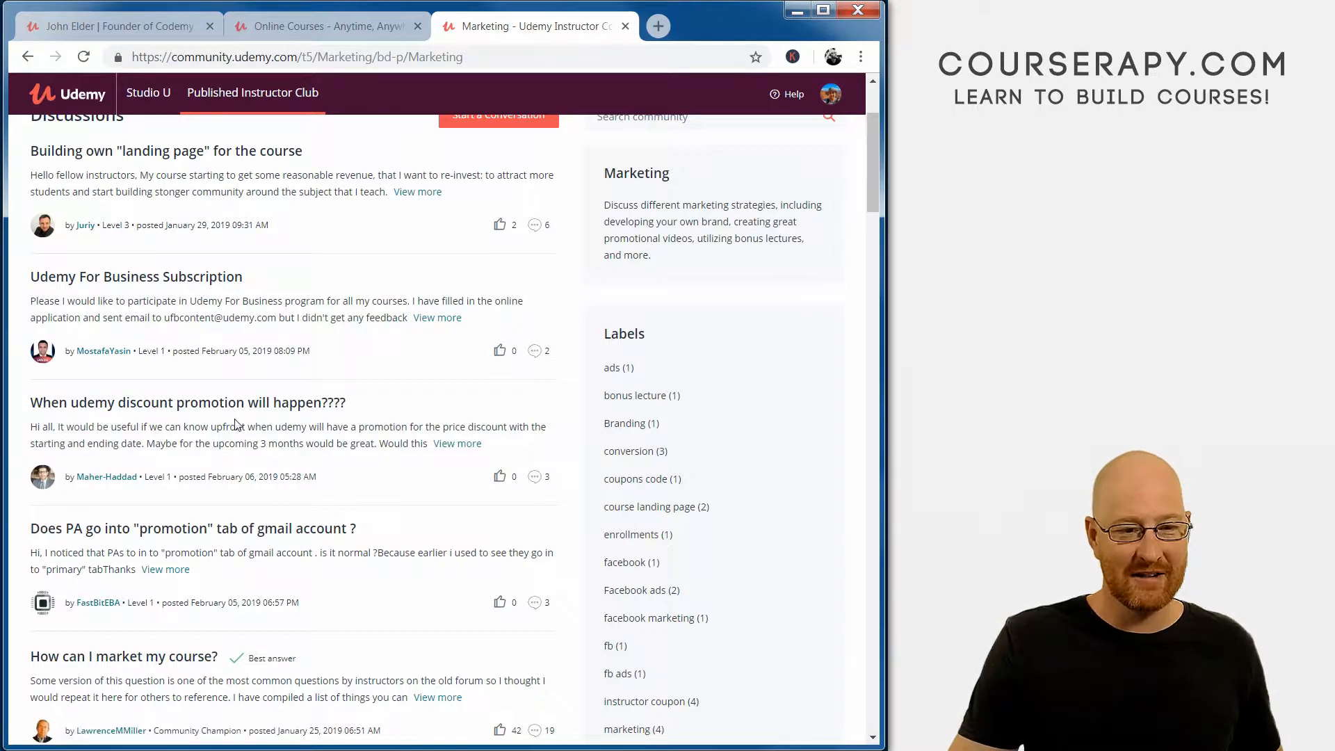
scroll(236, 418, "down", 2)
scroll(237, 417, "down", 2)
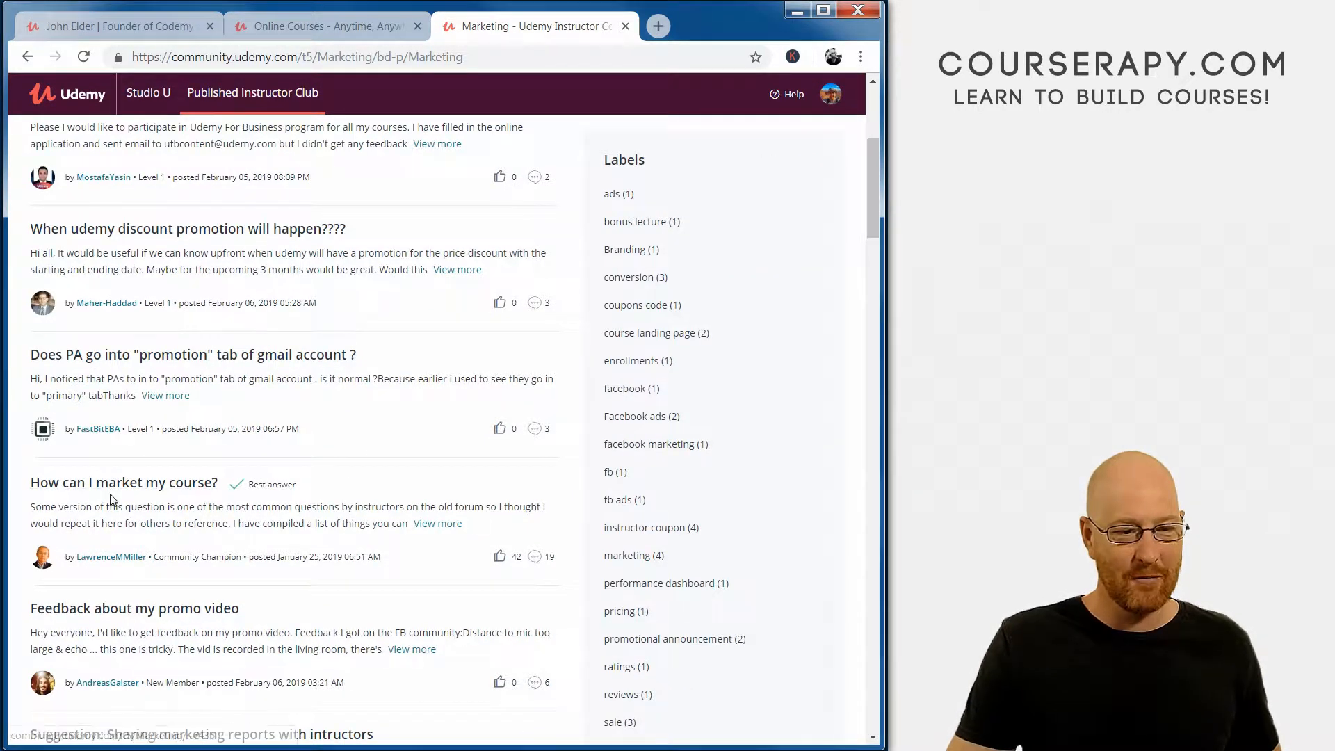
scroll(99, 455, "down", 1)
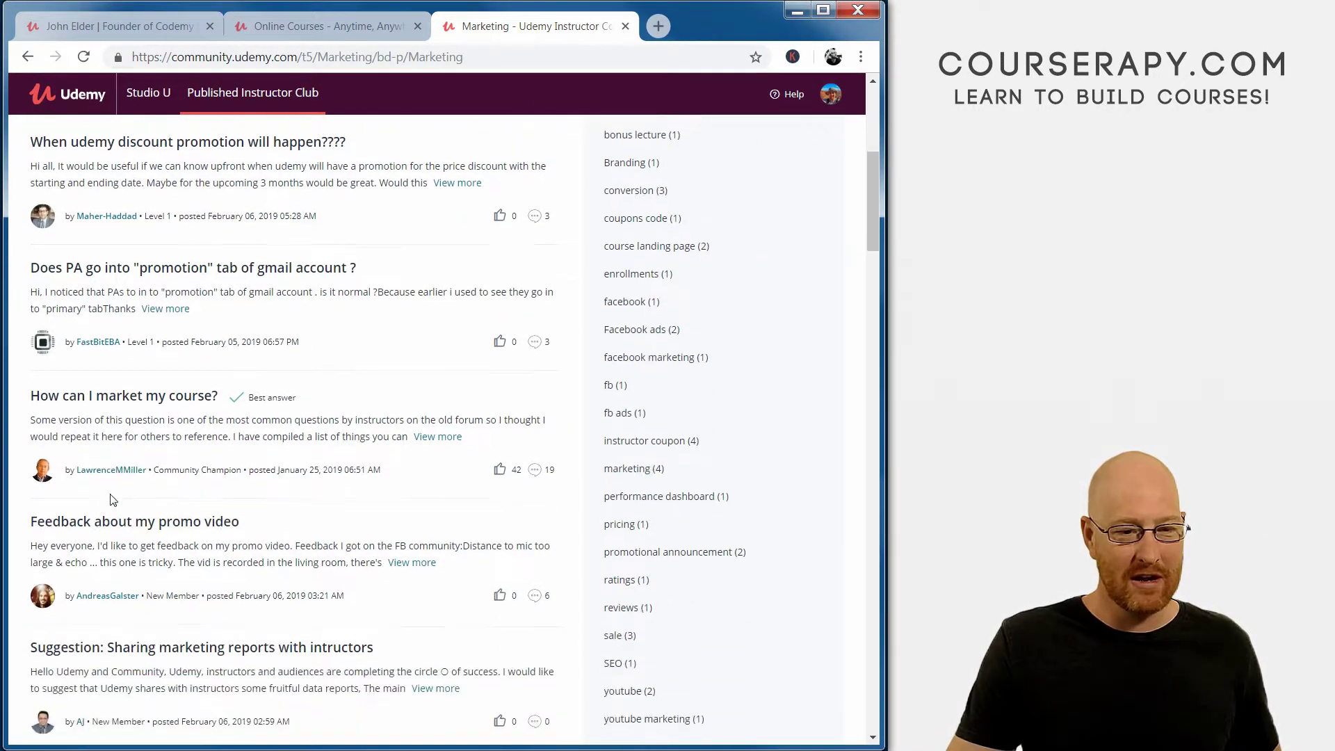
left_click(27, 57)
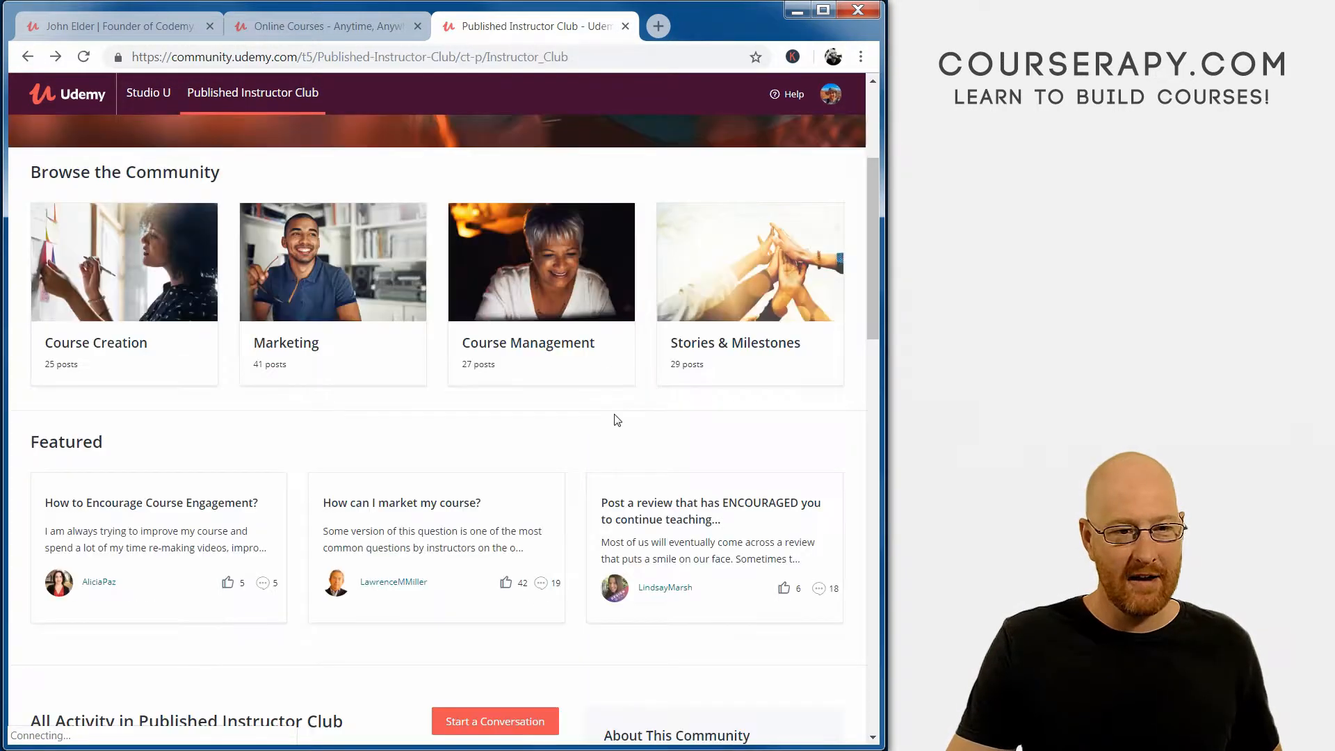
Step: Open the Course Creation discussions, then move to the Studio U community
left_click(96, 371)
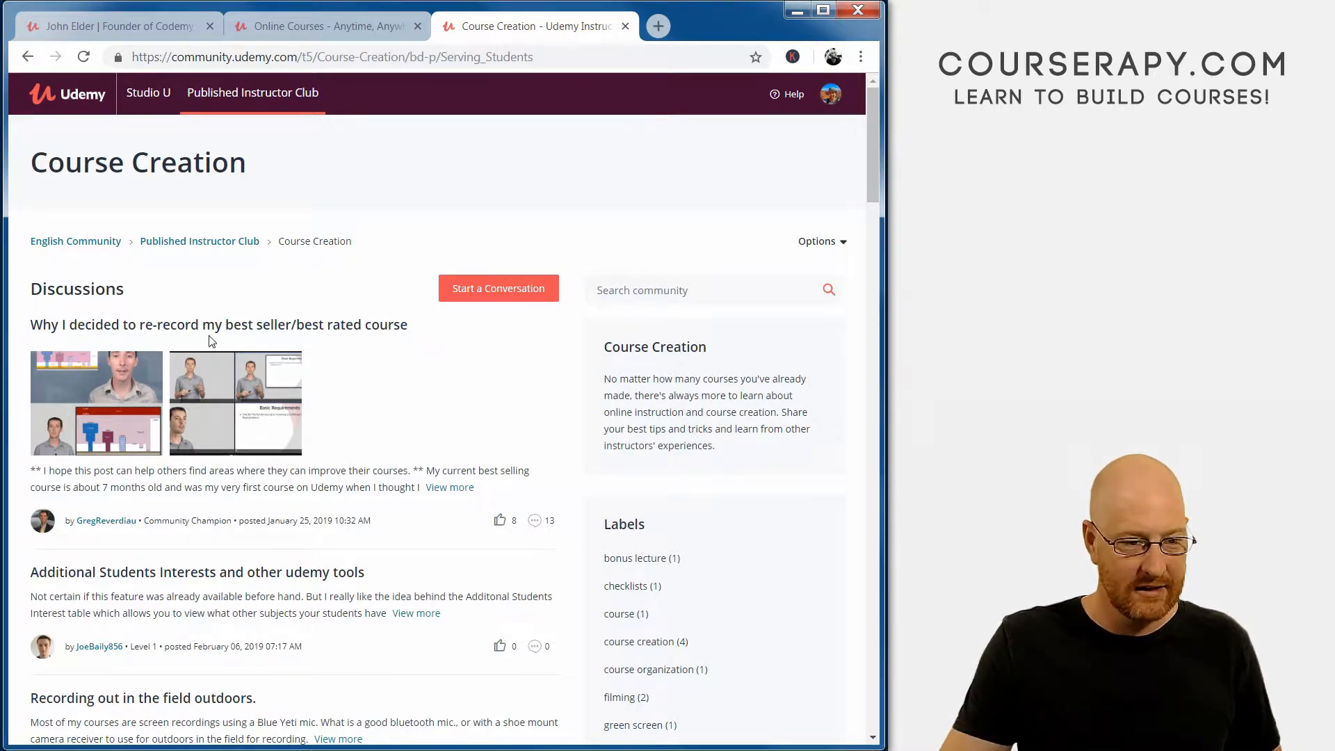
scroll(210, 341, "down", 1)
scroll(173, 529, "down", 2)
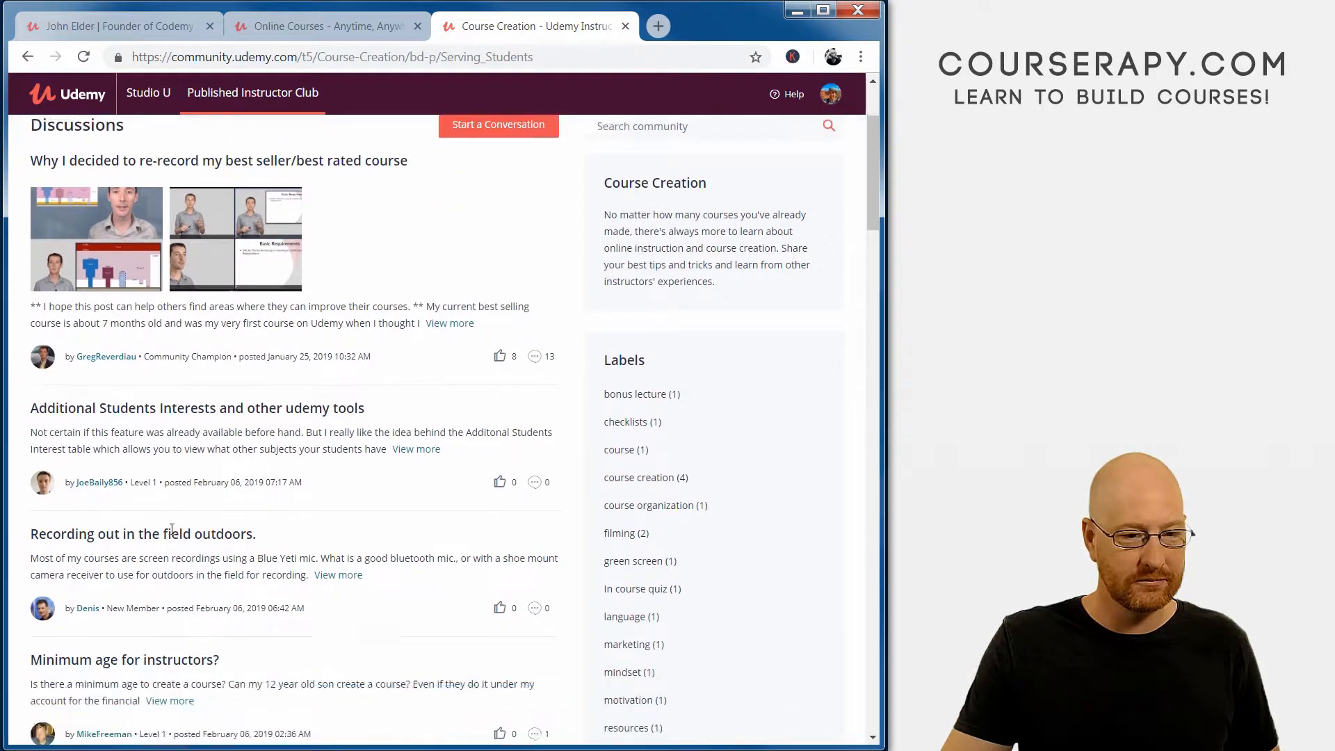
scroll(174, 529, "down", 1)
scroll(174, 529, "down", 1)
scroll(193, 513, "up", 5)
left_click(149, 91)
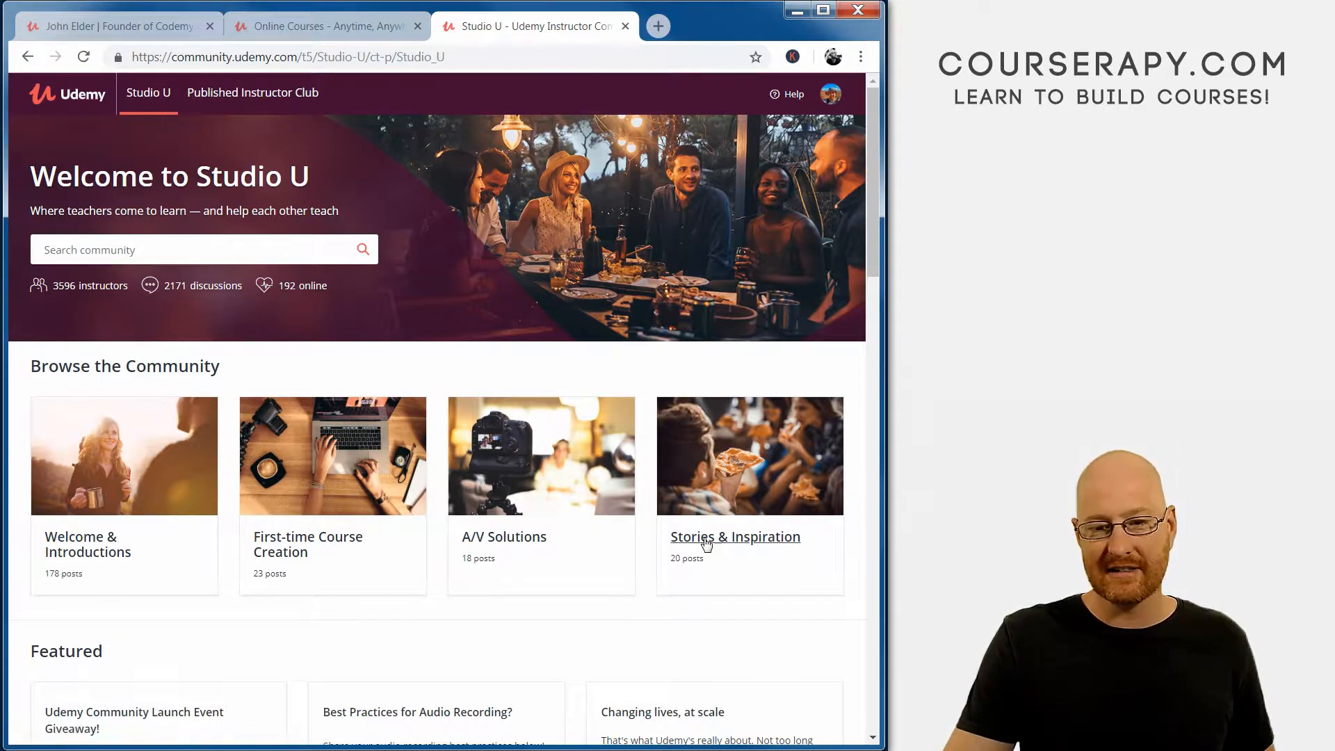
scroll(704, 551, "down", 3)
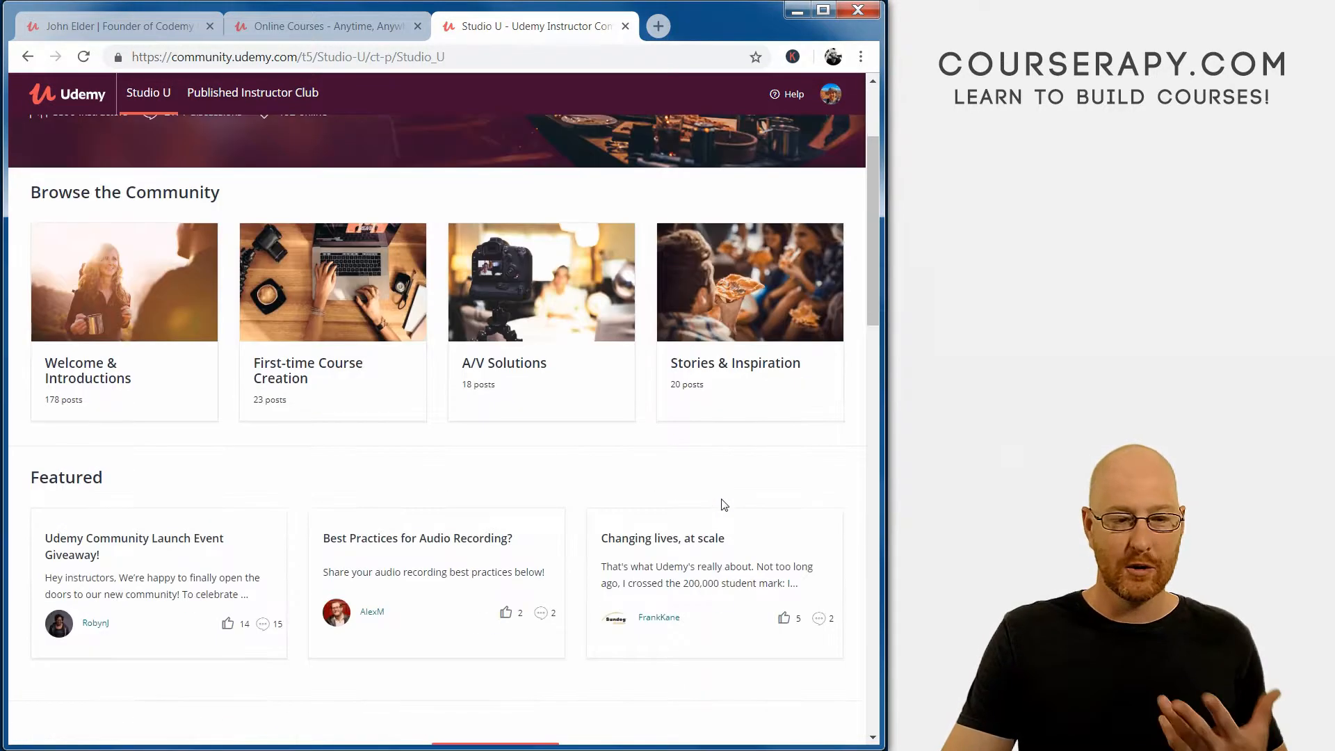
scroll(660, 482, "down", 3)
scroll(128, 355, "down", 2)
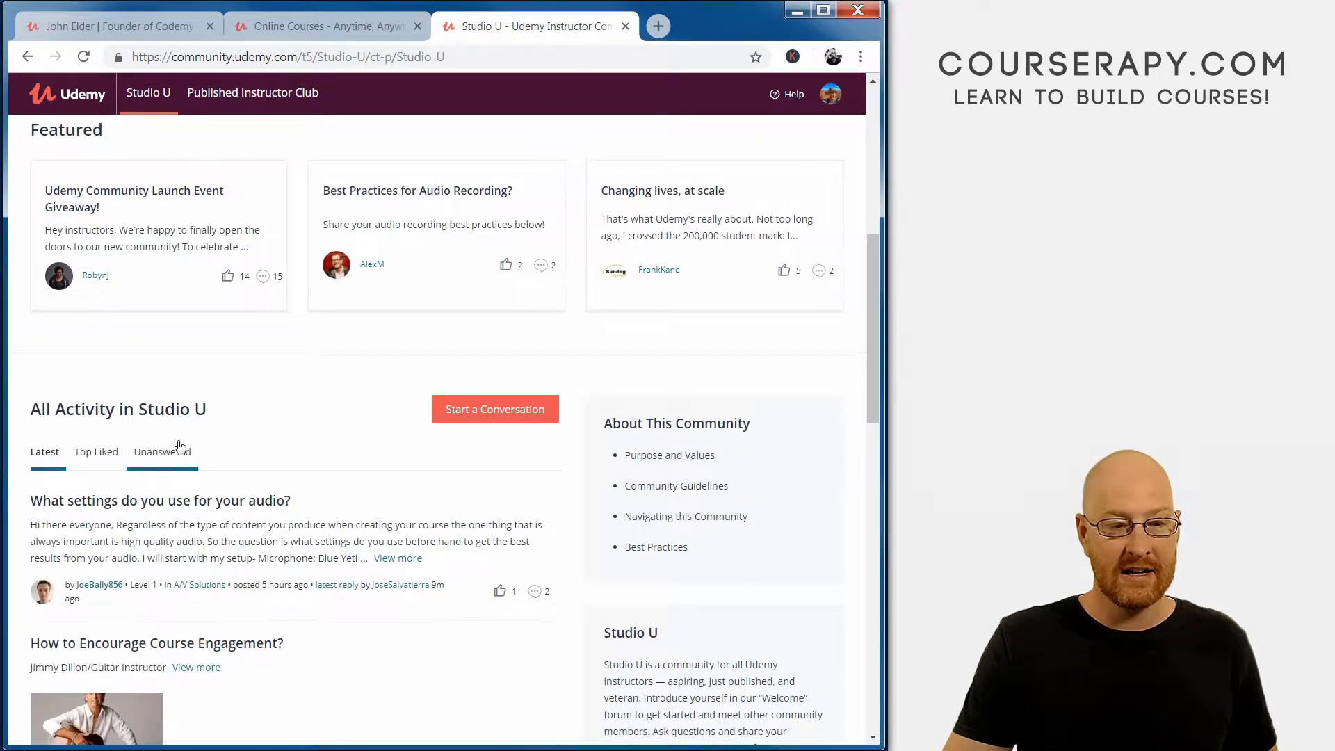
scroll(146, 459, "down", 2)
scroll(147, 459, "down", 1)
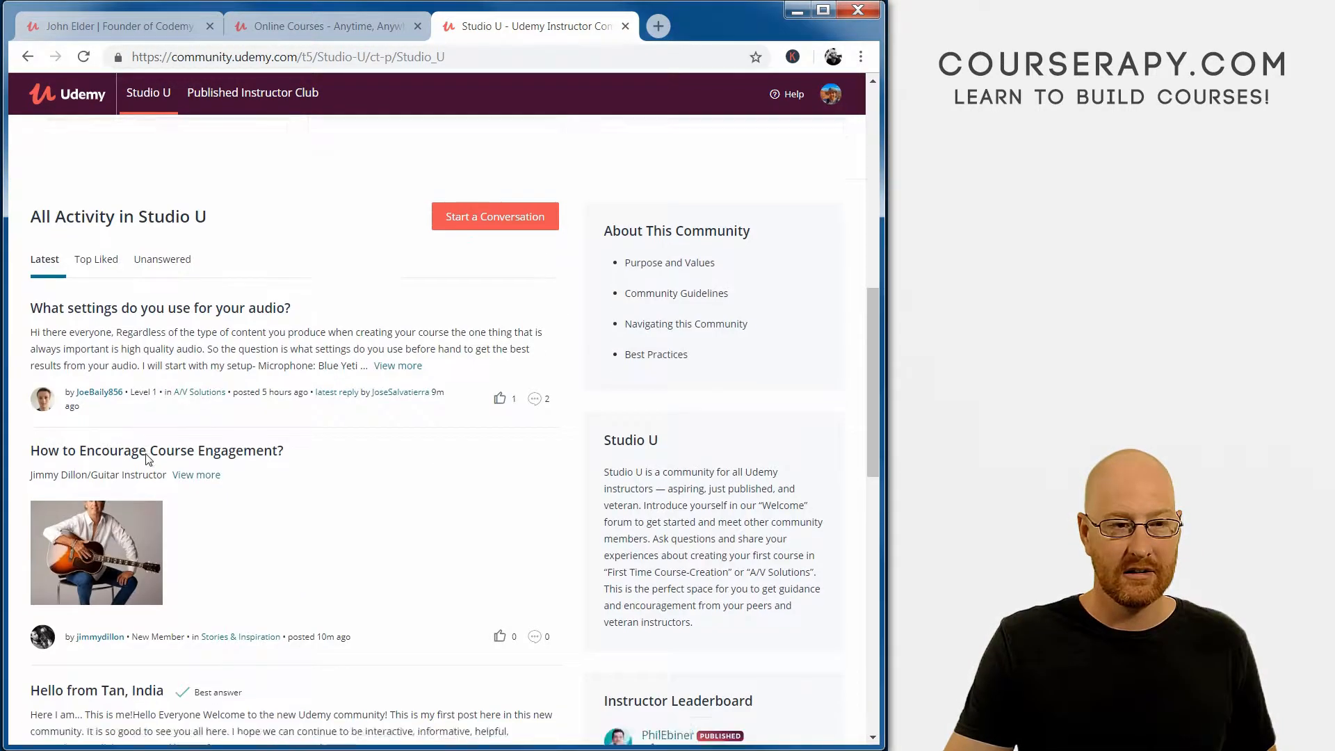
scroll(219, 468, "up", 8)
scroll(219, 468, "up", 2)
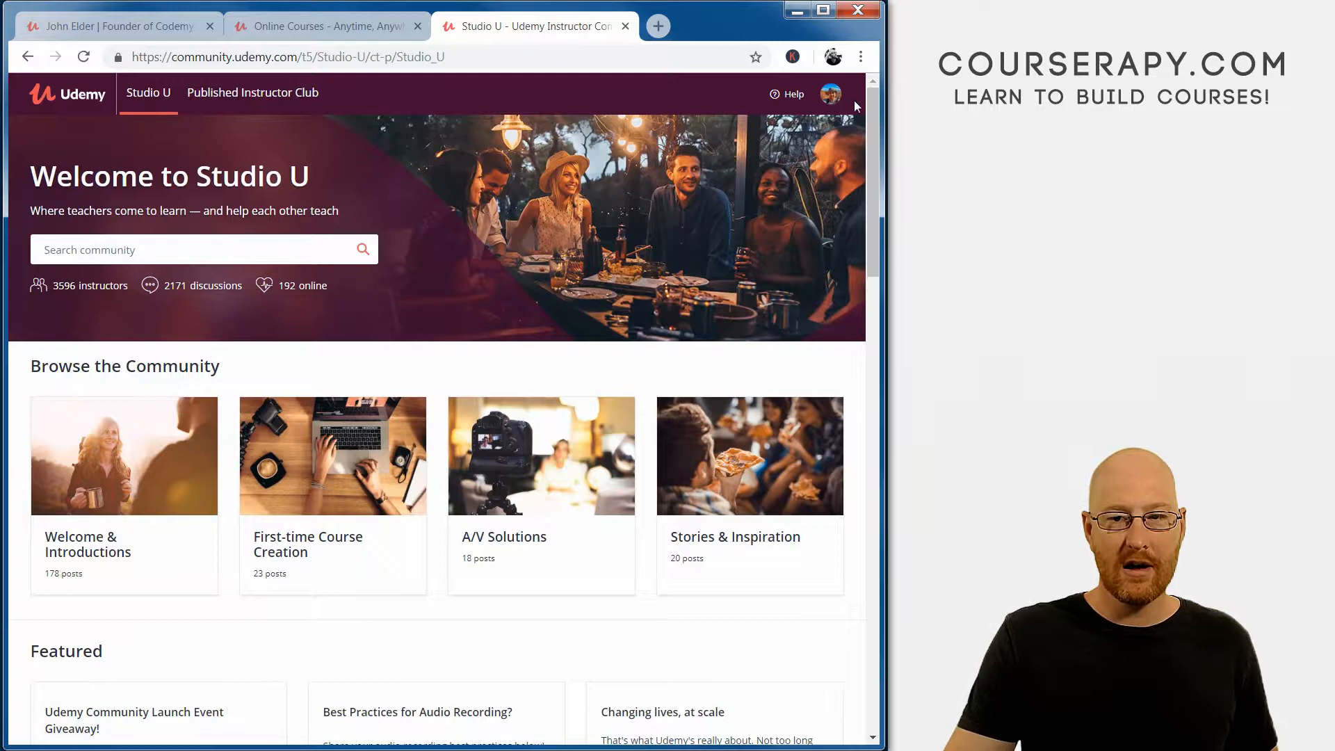
Step: Reach the Personal Information page of My settings via the avatar menu
left_click(831, 94)
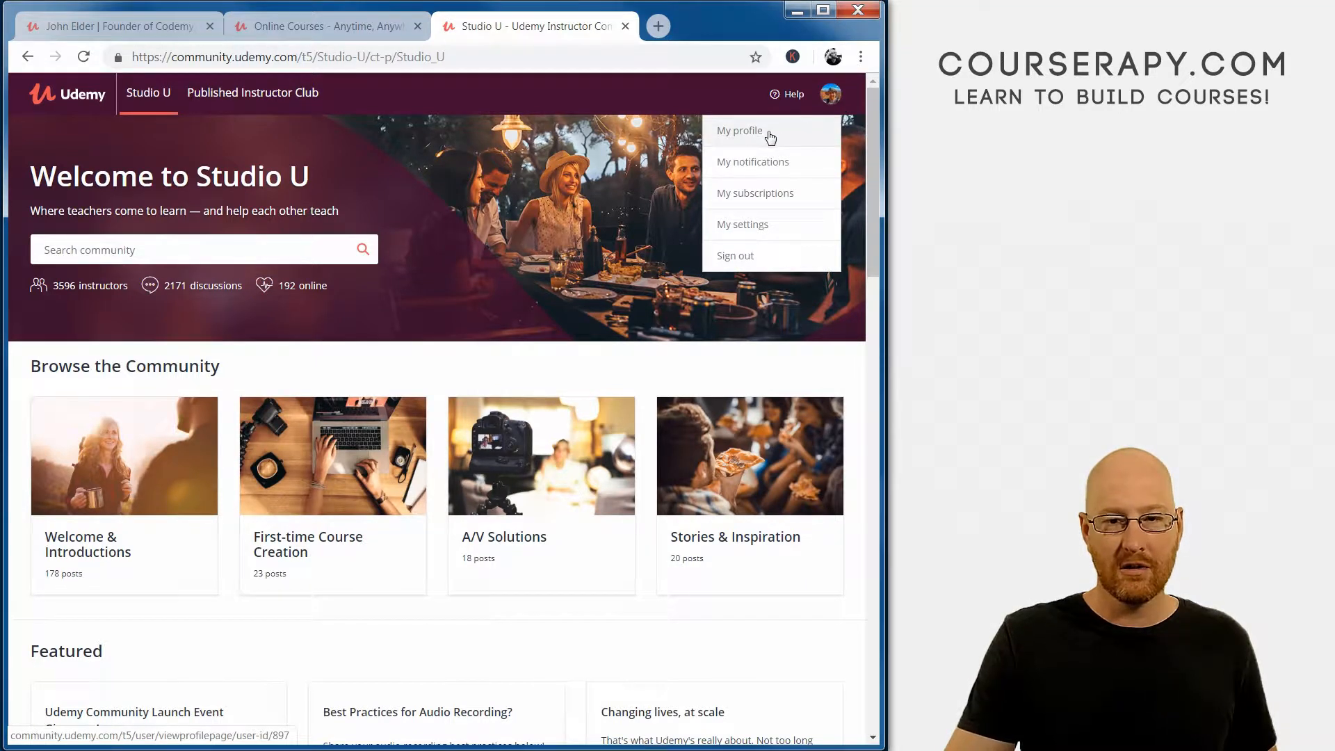
left_click(743, 225)
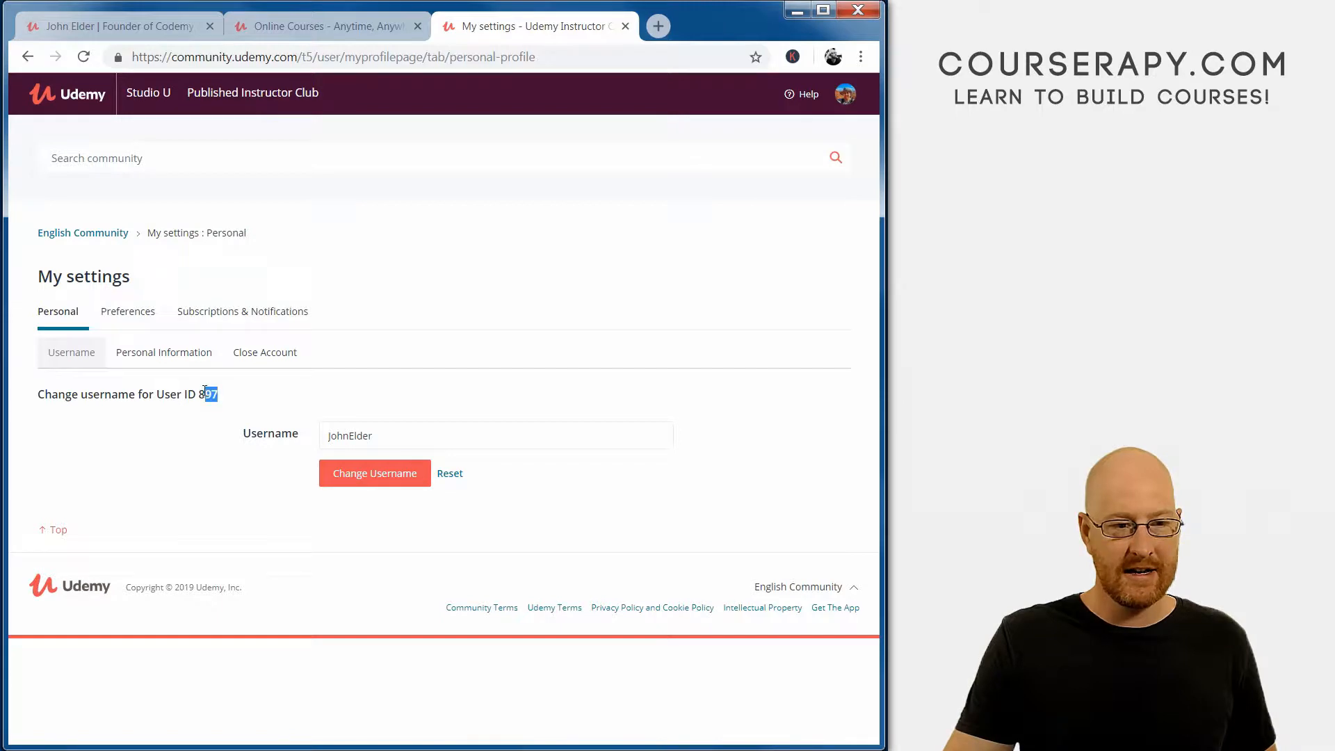
left_click(183, 362)
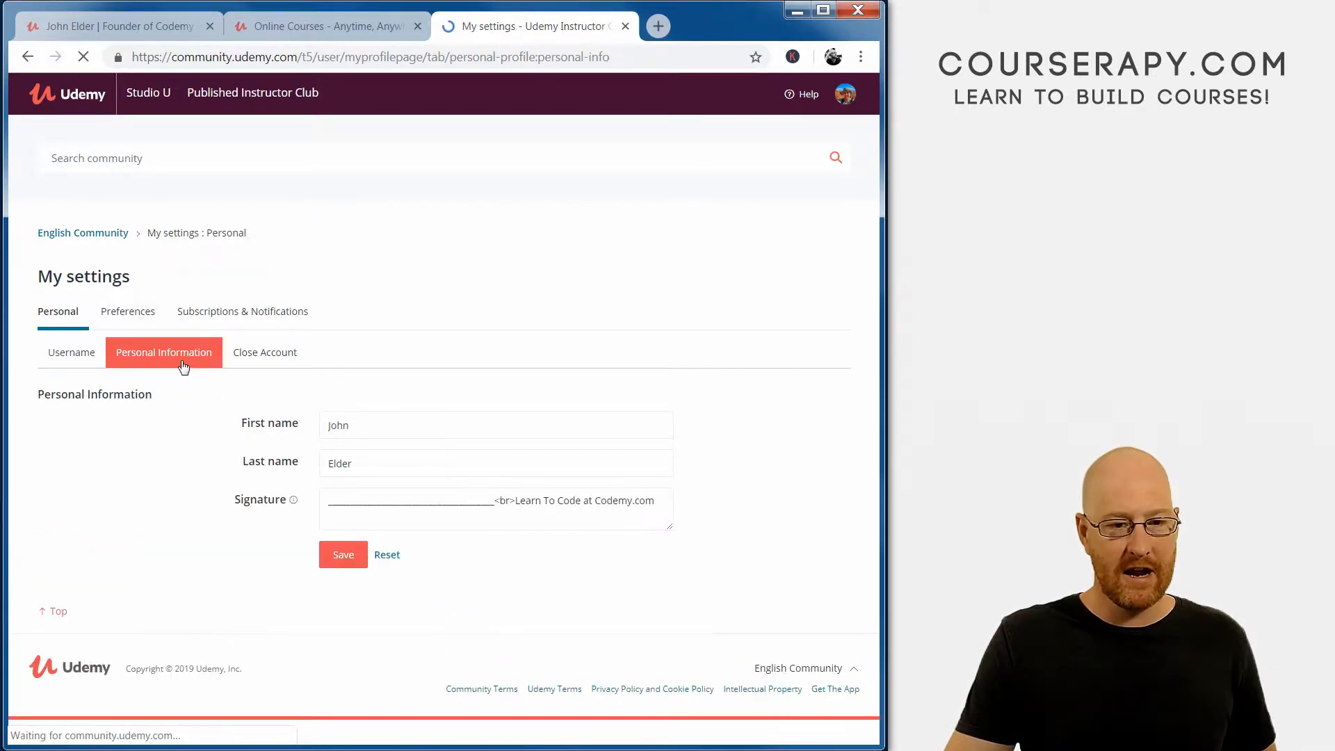
Step: Highlight the Signature label, the 'Learn To Code at Codemy.com' line and its divider
left_click_drag(230, 507, 291, 500)
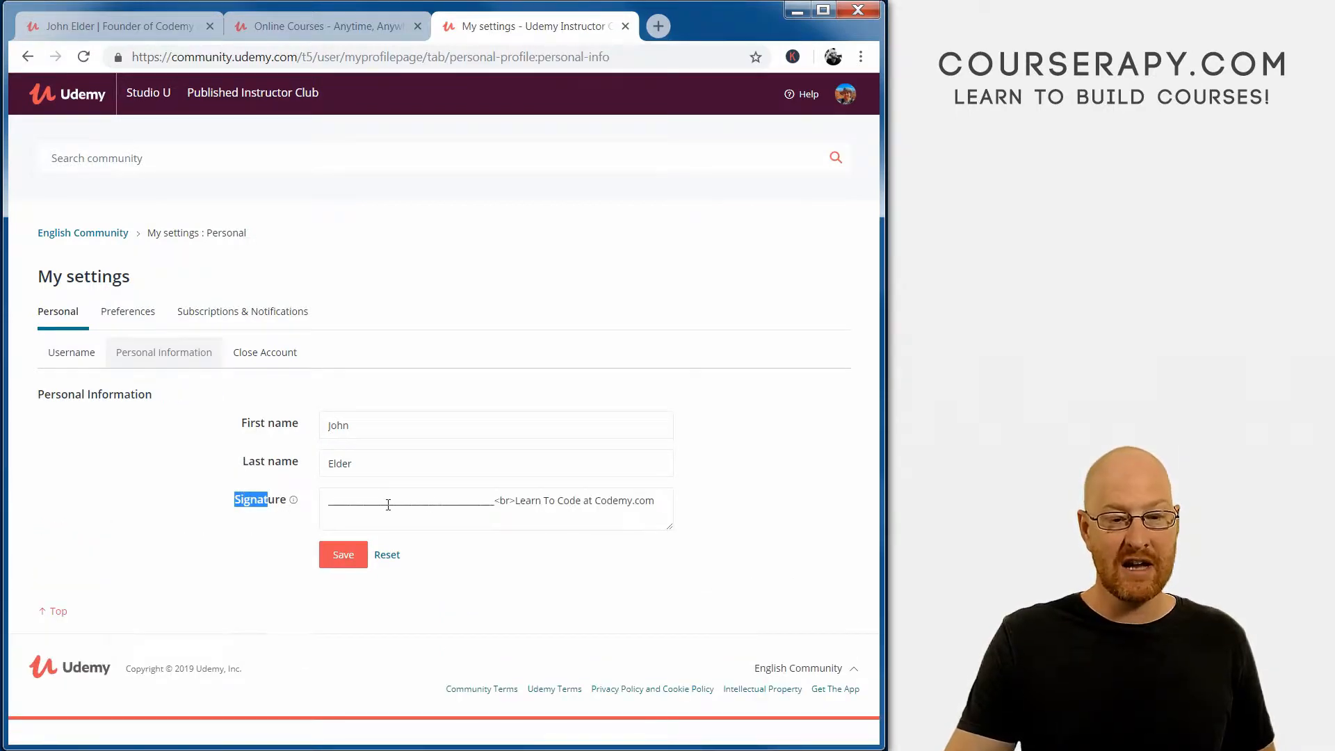
left_click_drag(513, 500, 669, 498)
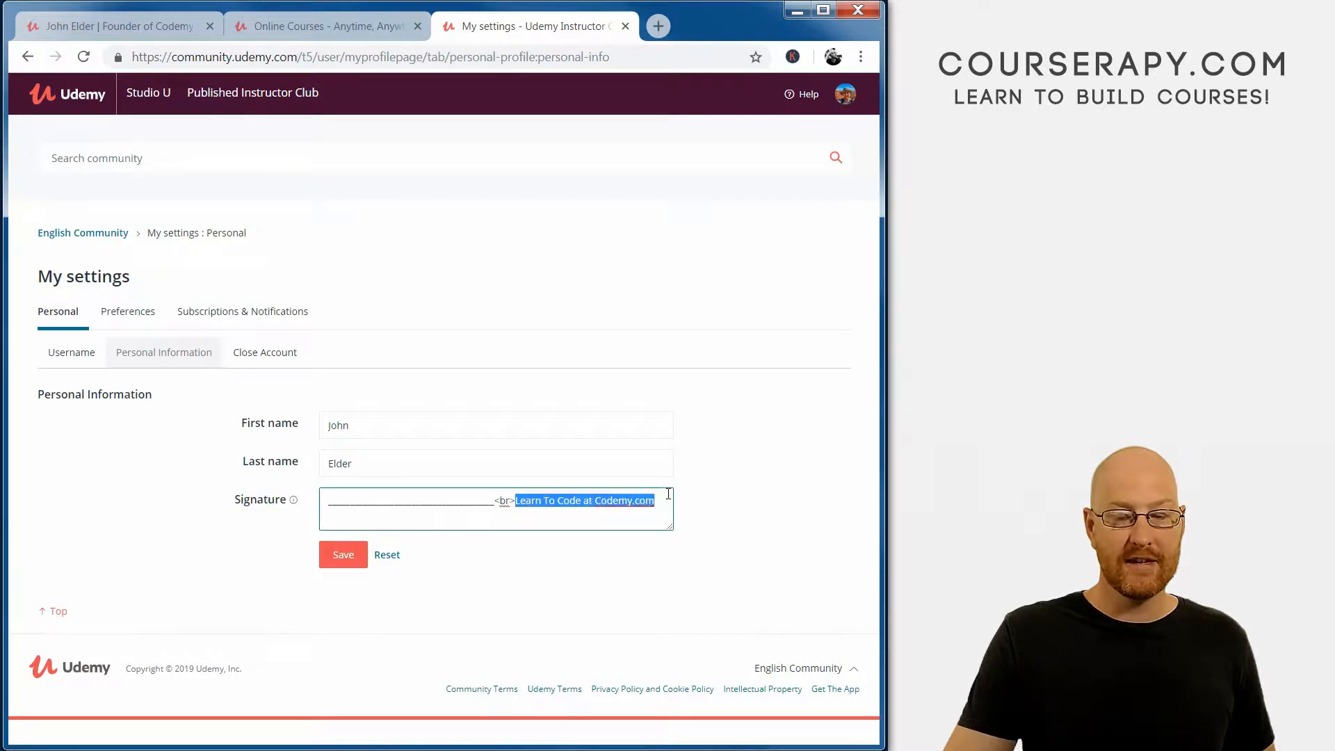
left_click(737, 516)
left_click_drag(335, 506, 515, 499)
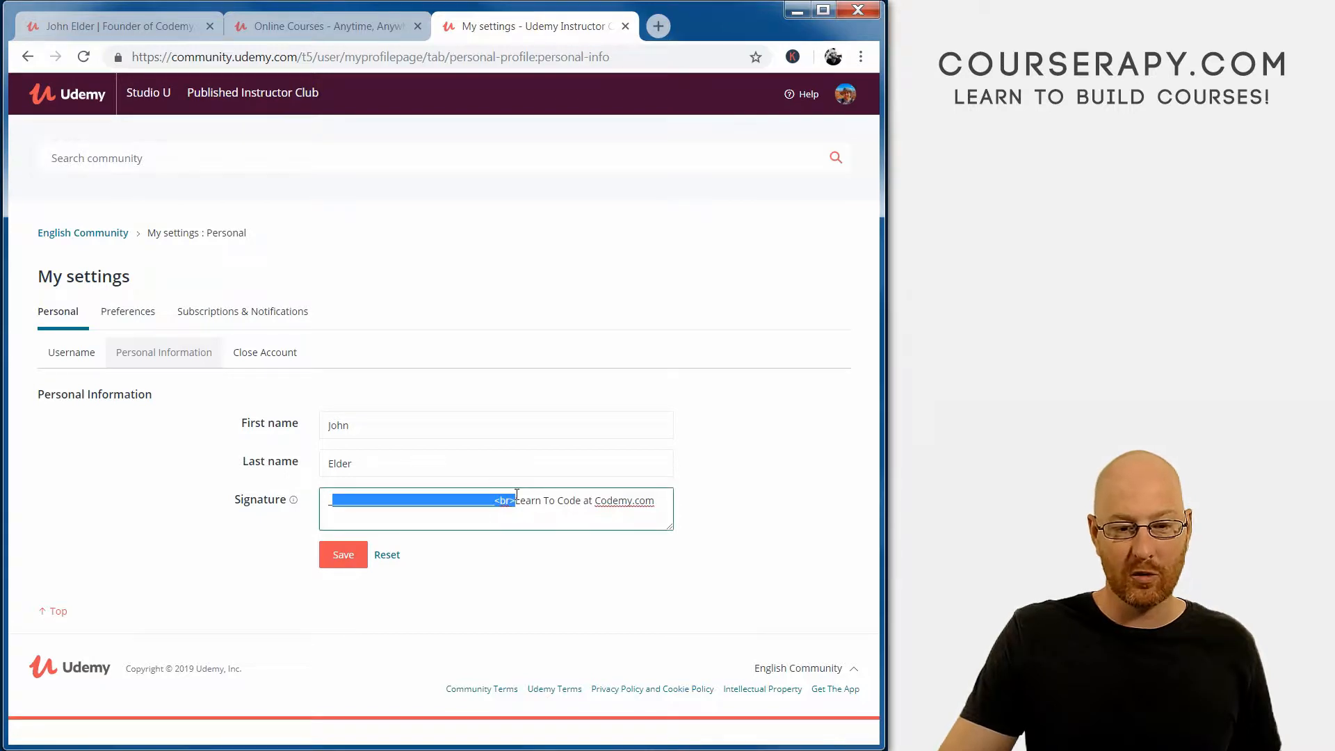
left_click(751, 483)
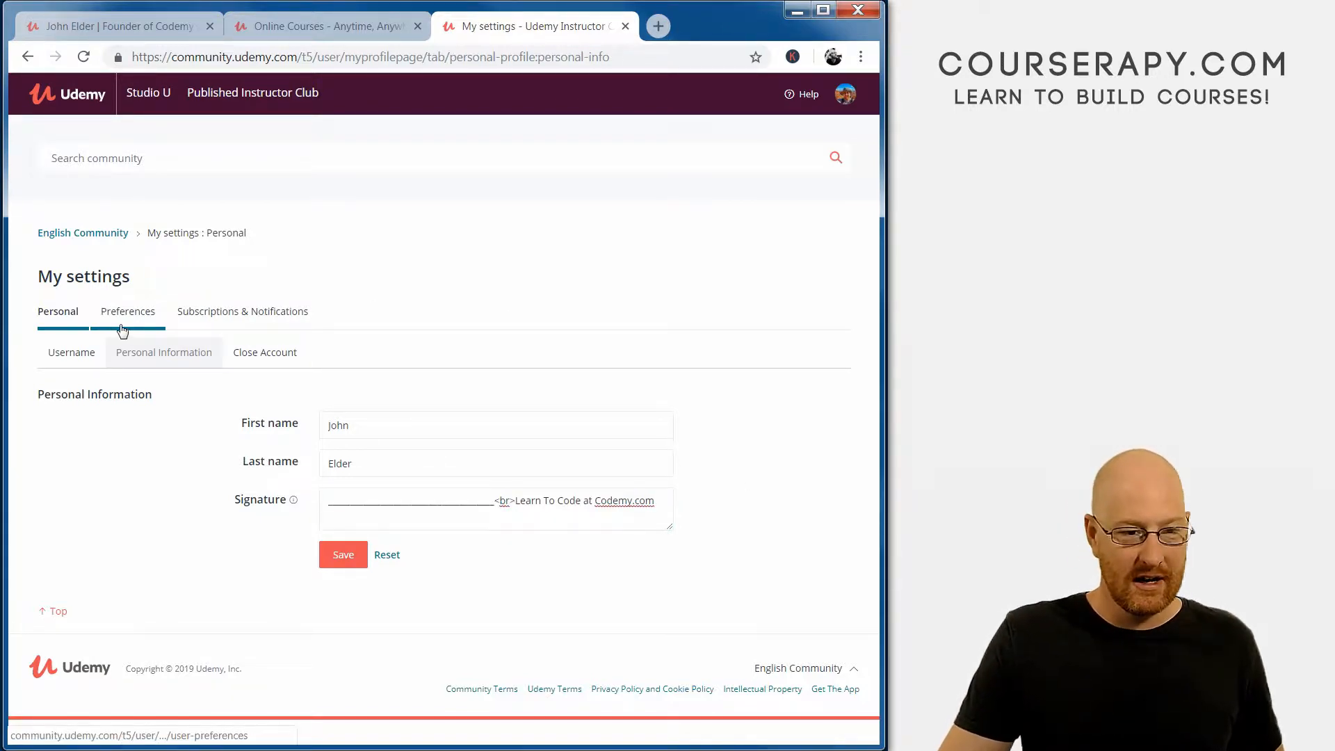
left_click(846, 94)
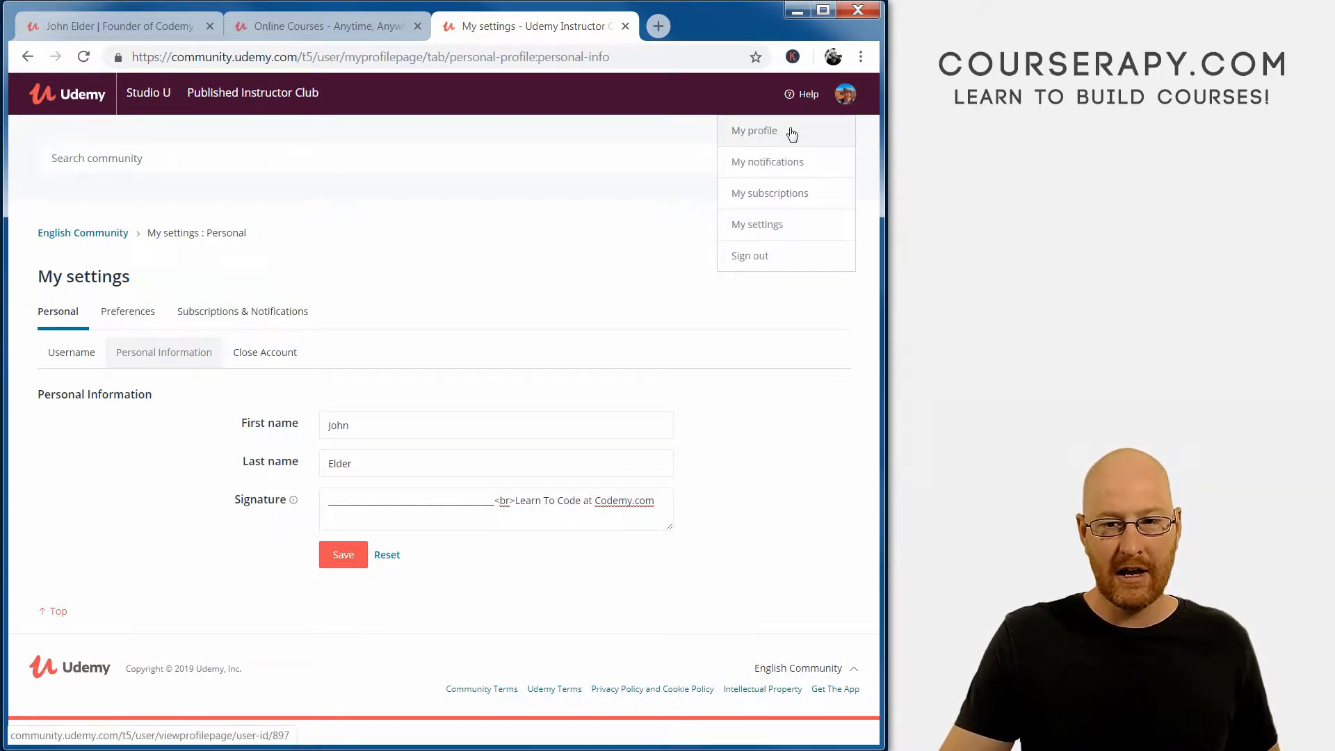
left_click(753, 165)
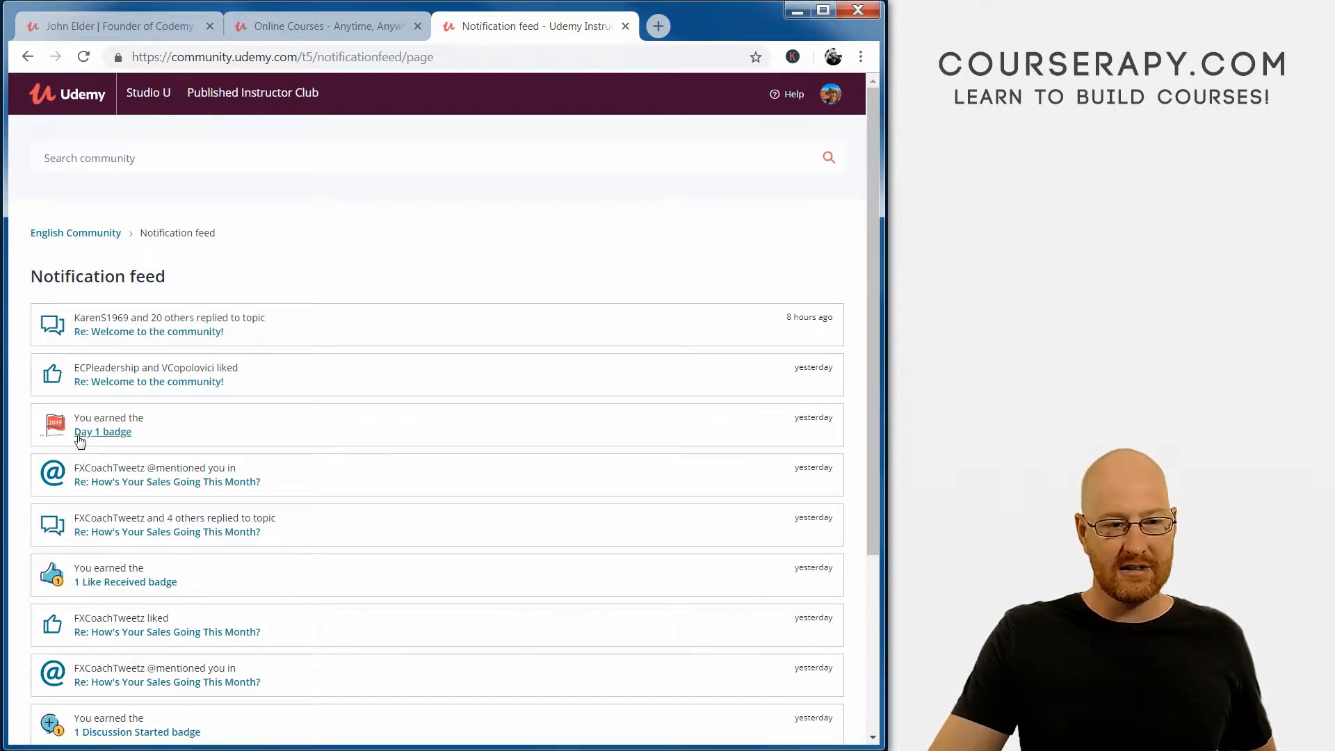
left_click_drag(133, 431, 74, 431)
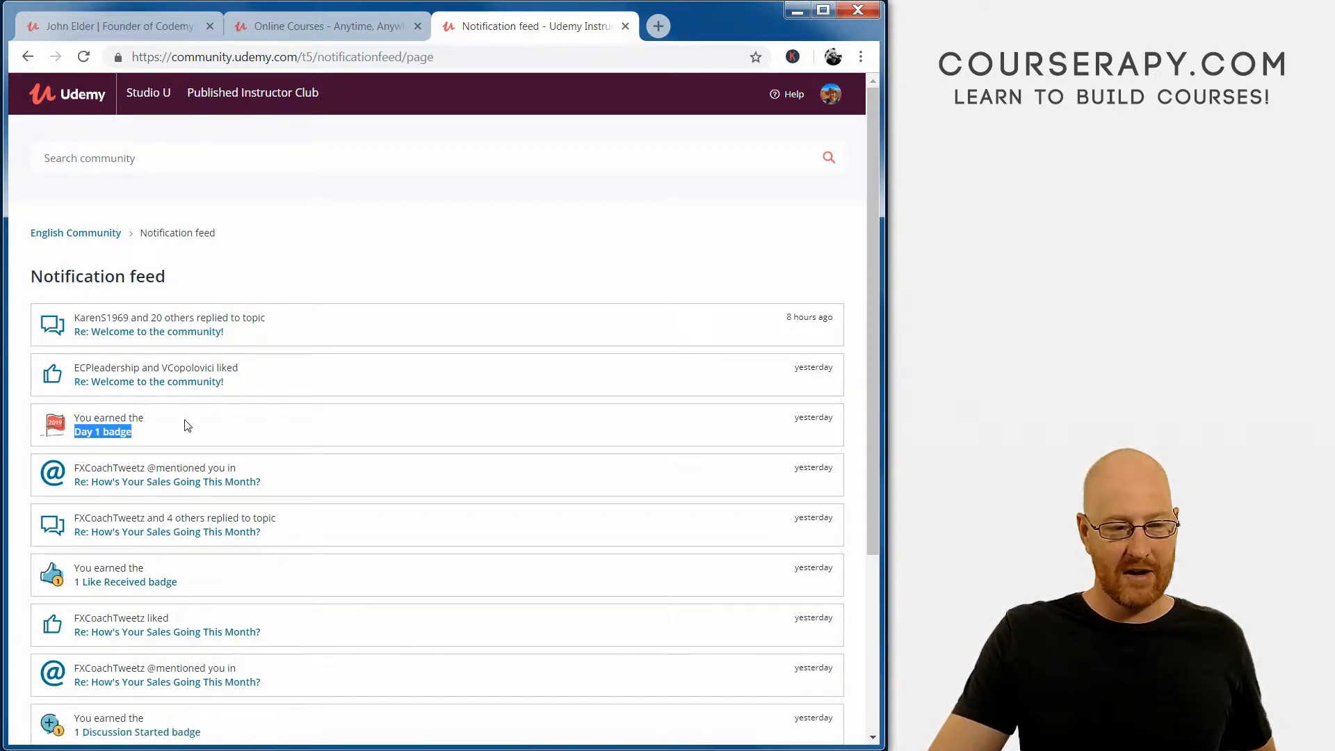
scroll(188, 427, "down", 3)
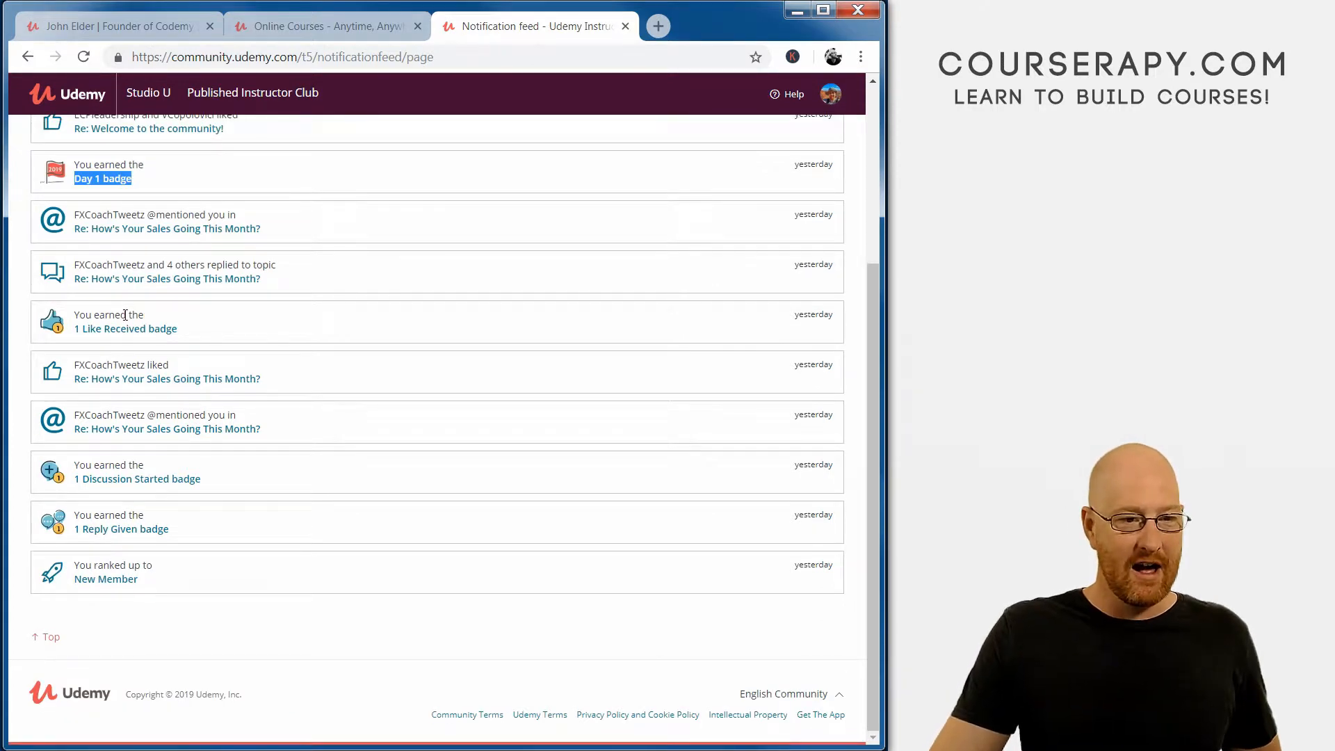
left_click_drag(87, 314, 126, 314)
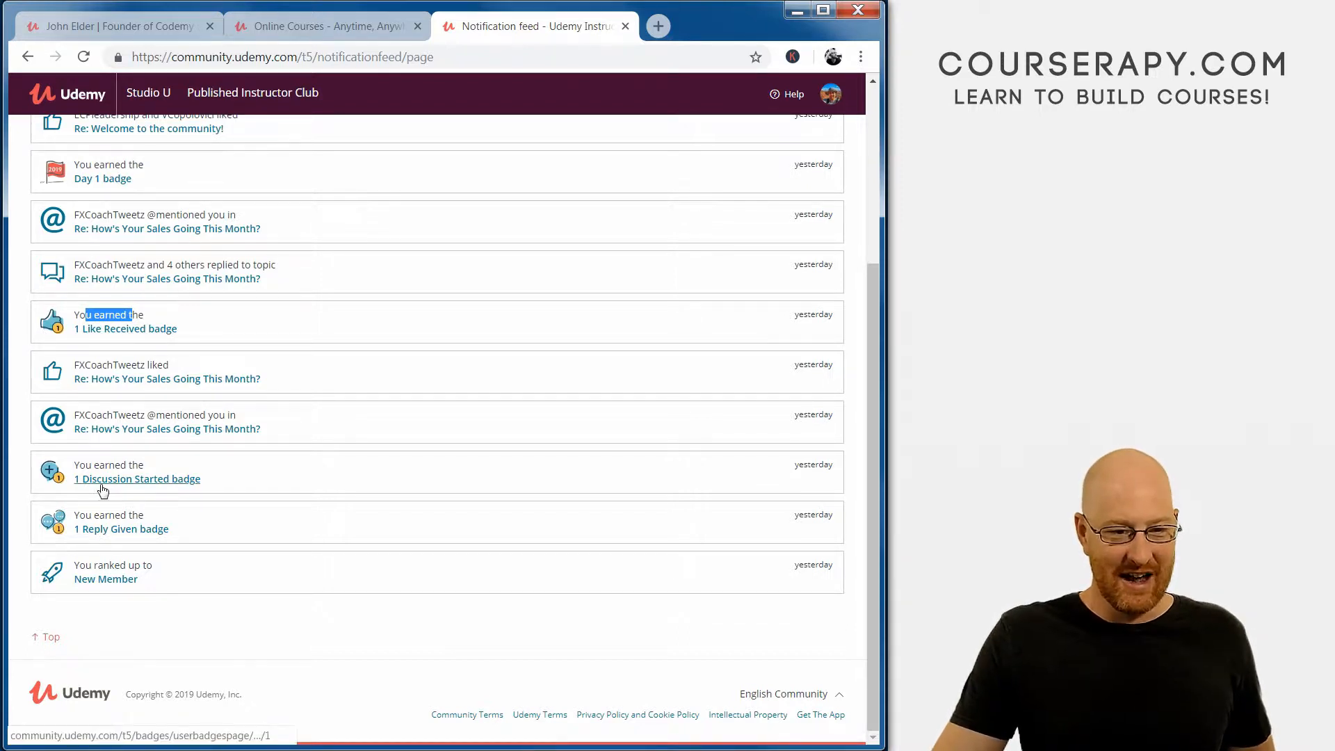
left_click(87, 465)
left_click_drag(87, 464, 193, 482)
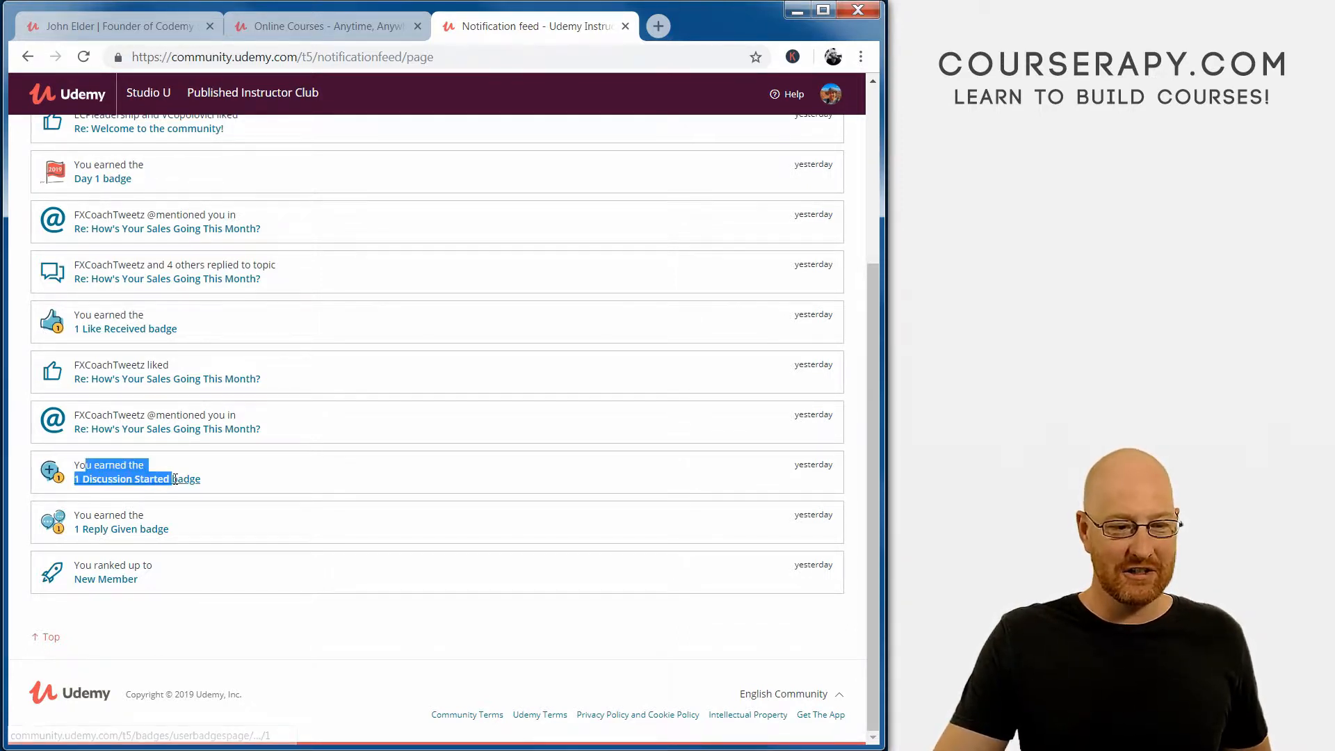
left_click(102, 514)
left_click_drag(96, 513, 170, 529)
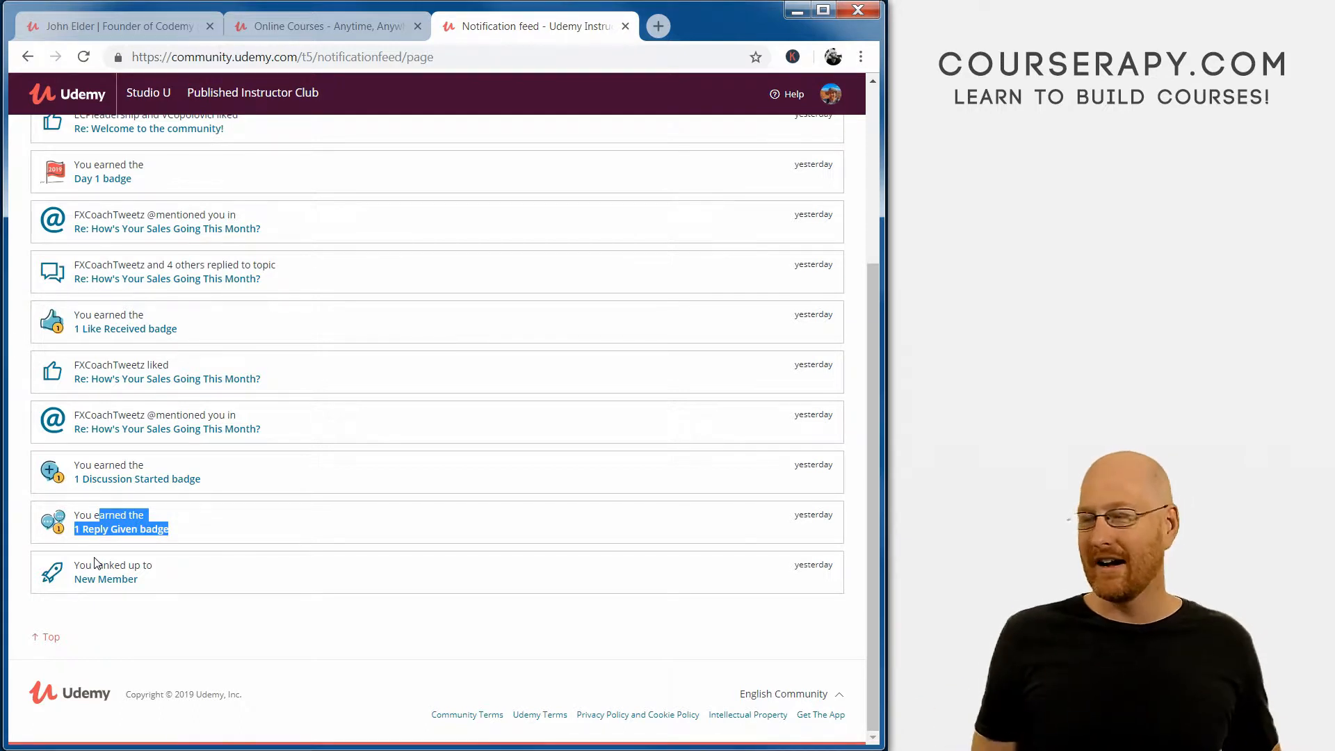
scroll(235, 529, "up", 5)
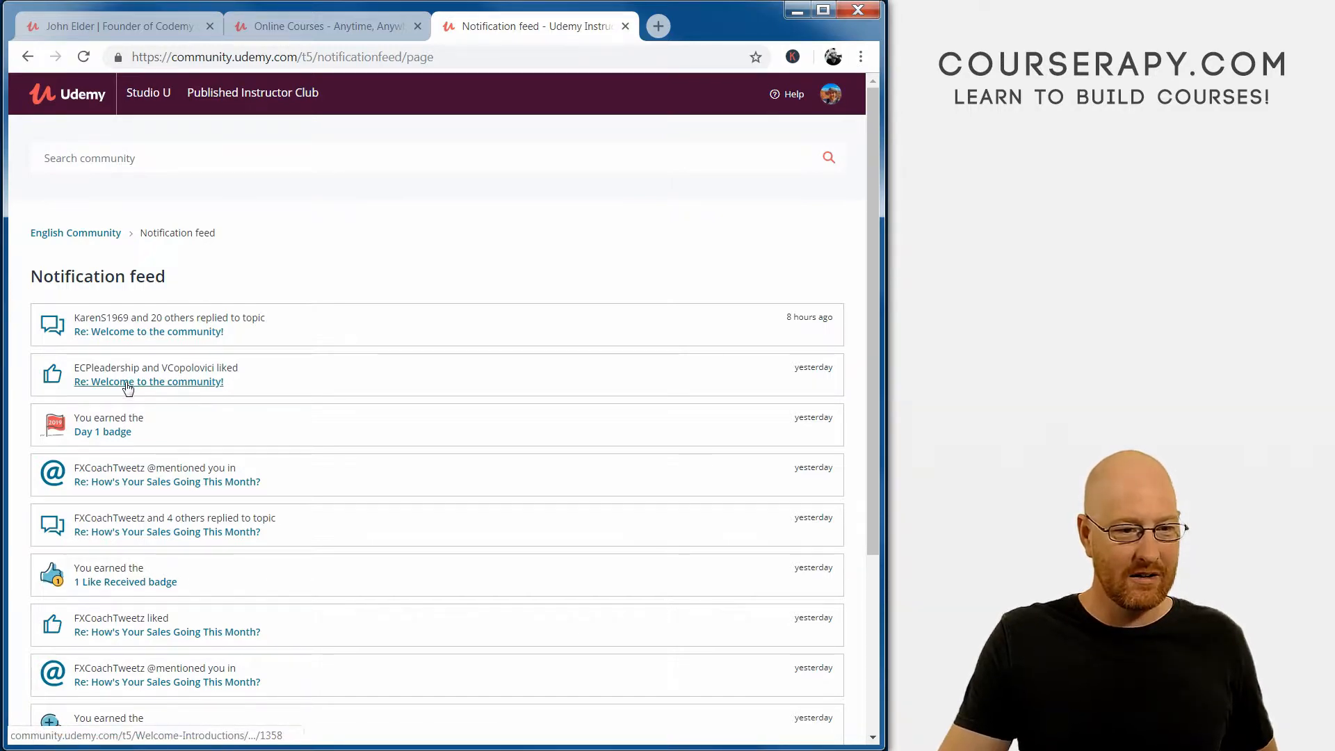
Step: Follow the 'Re: Welcome to the community!' notification into the liked thread
left_click(129, 382)
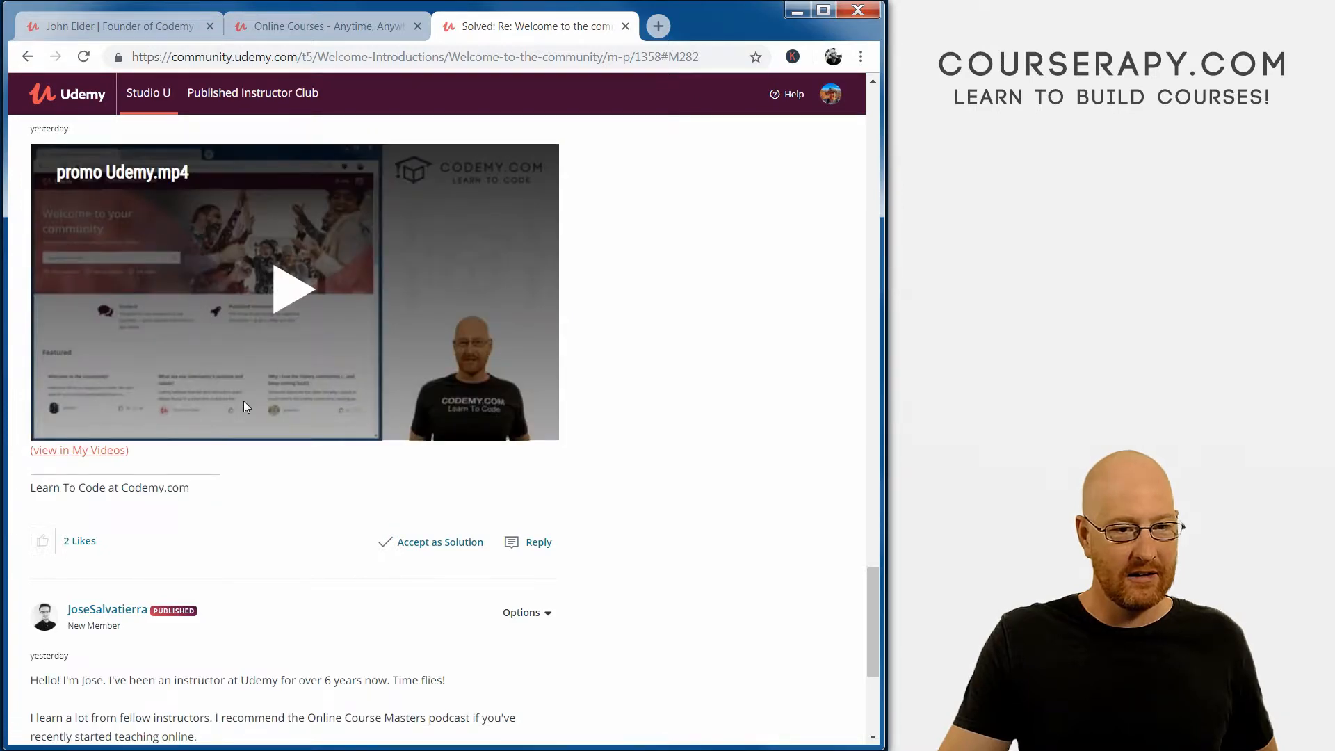
scroll(186, 230, "up", 3)
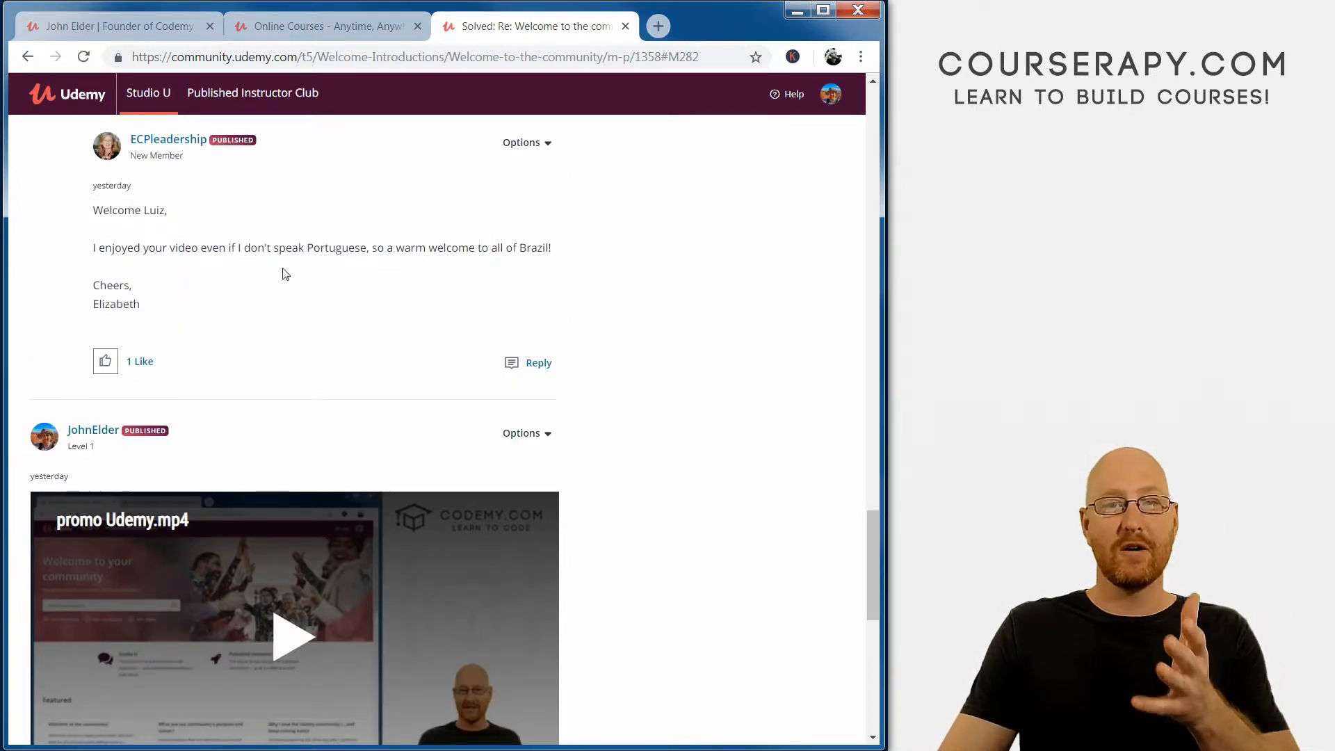
scroll(281, 273, "down", 3)
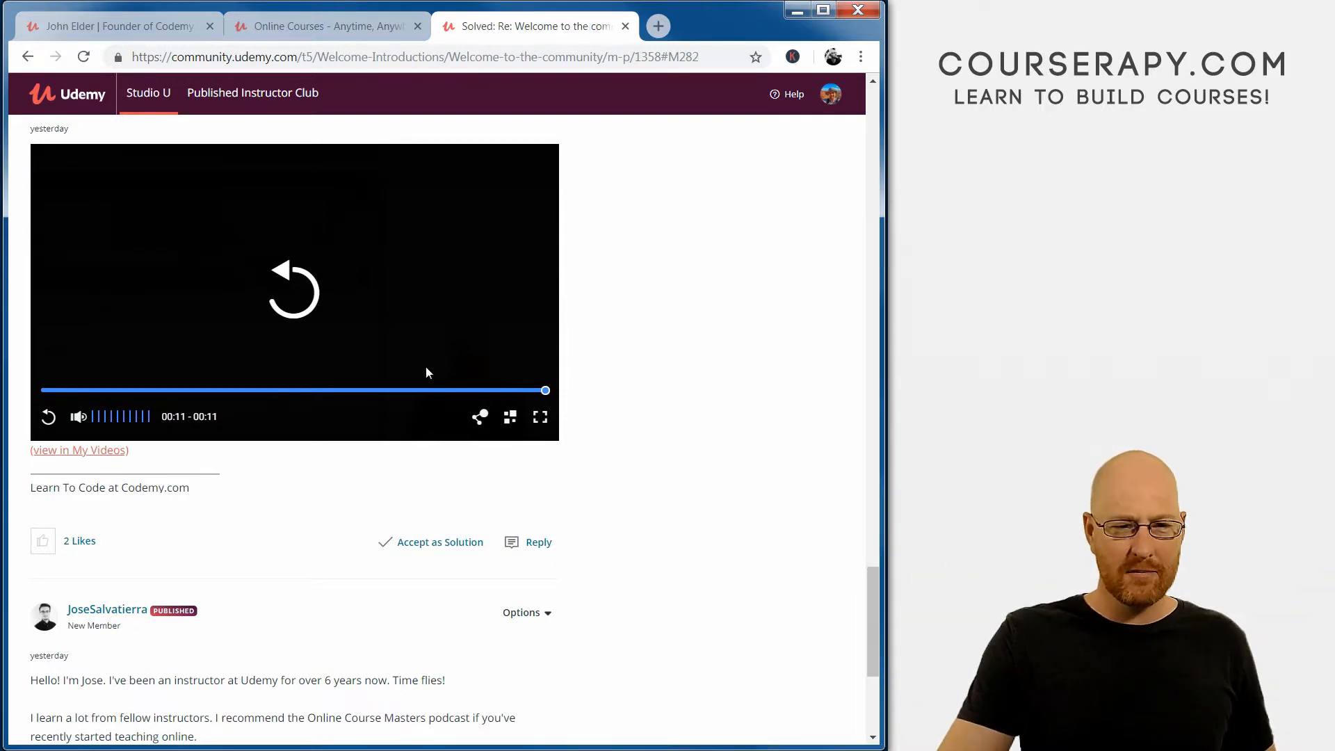
scroll(425, 367, "down", 3)
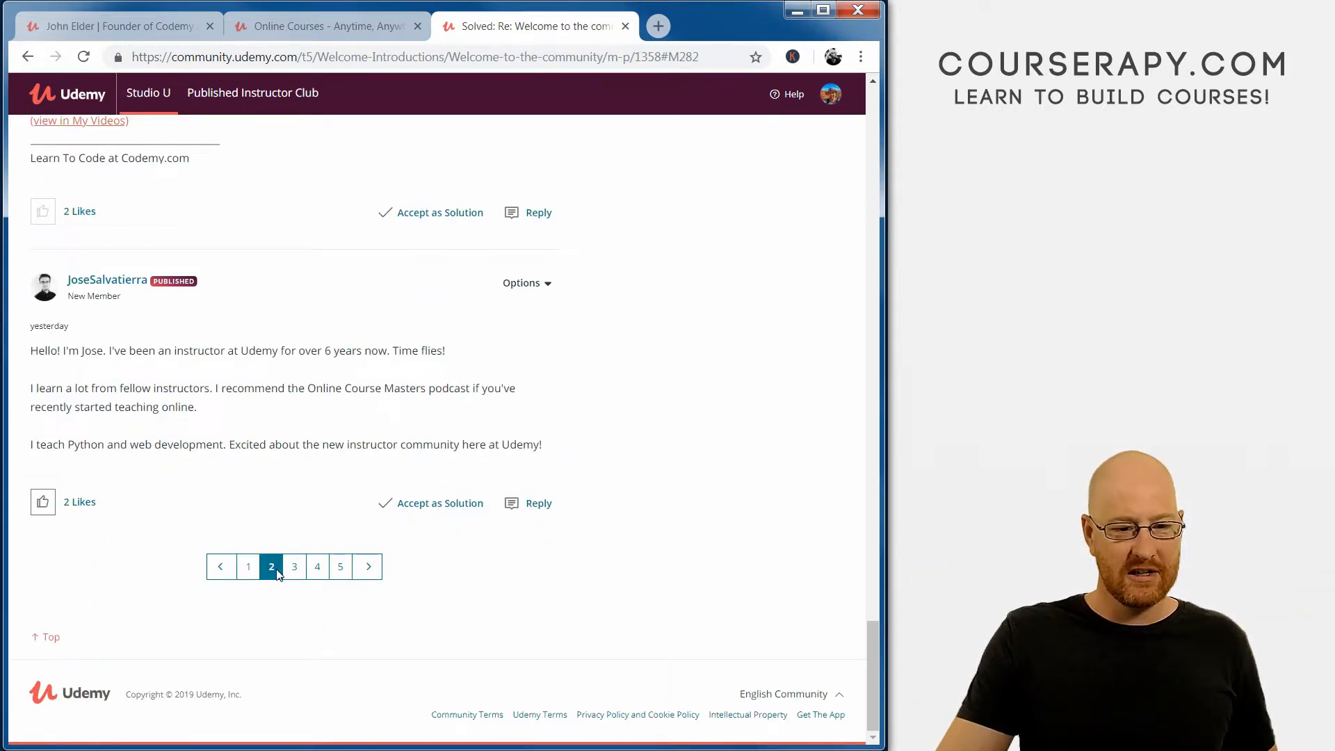
Step: View page 5 of the welcome thread, then return home via the Udemy logo
left_click(343, 568)
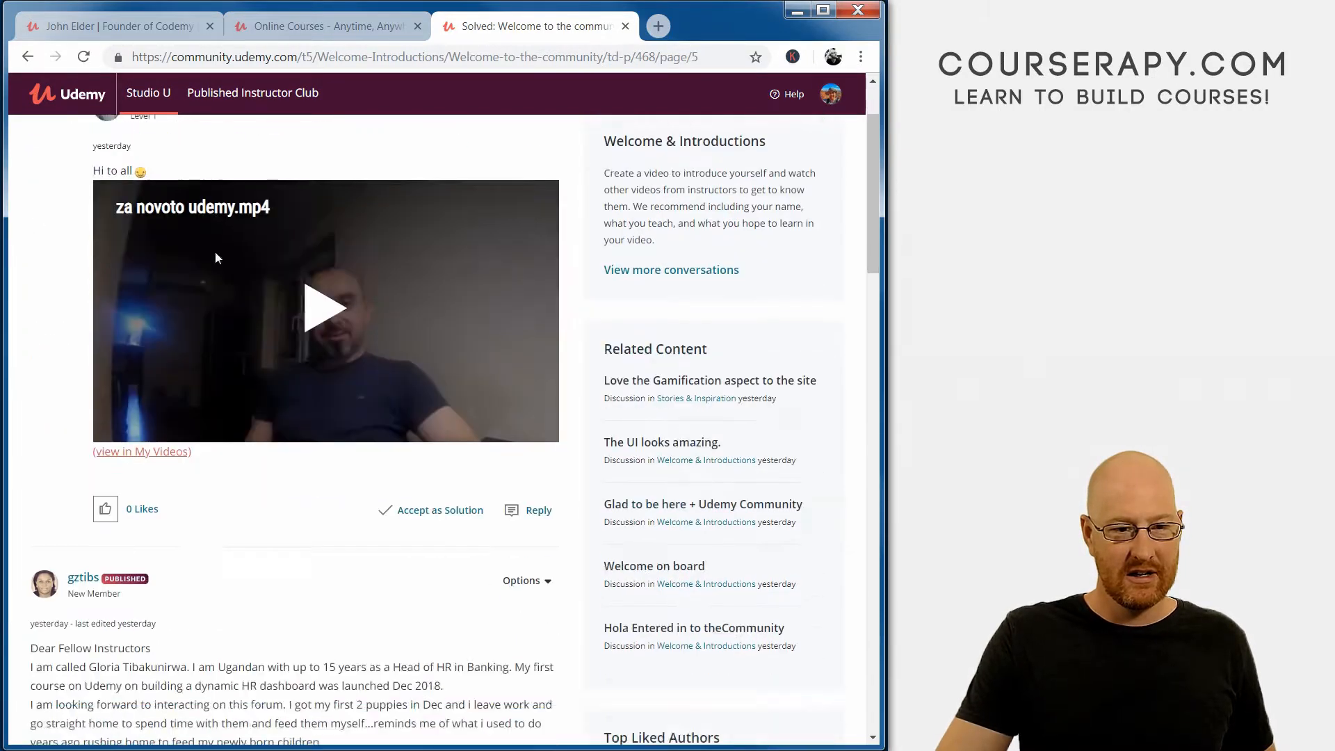
scroll(216, 257, "down", 5)
scroll(216, 258, "down", 5)
scroll(216, 258, "down", 5)
scroll(216, 258, "down", 3)
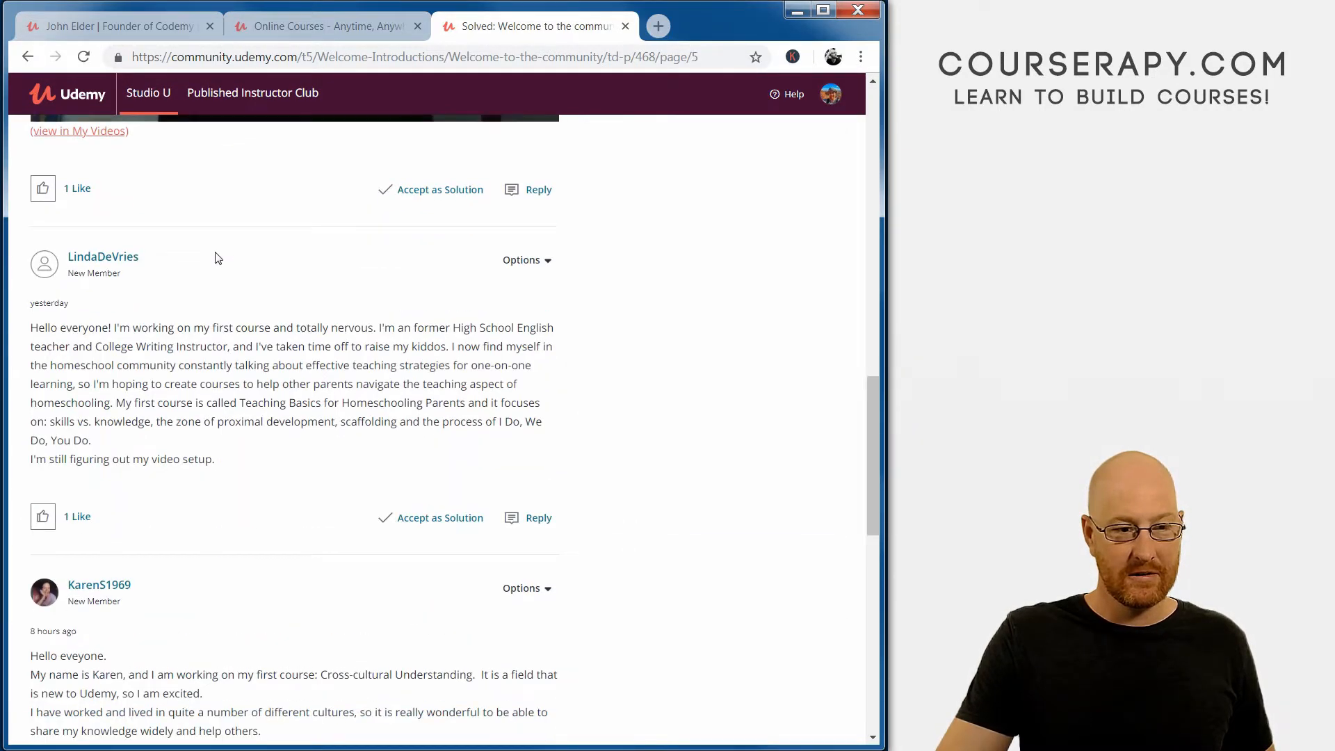
scroll(216, 258, "down", 3)
scroll(195, 341, "down", 3)
left_click_drag(51, 406, 185, 481)
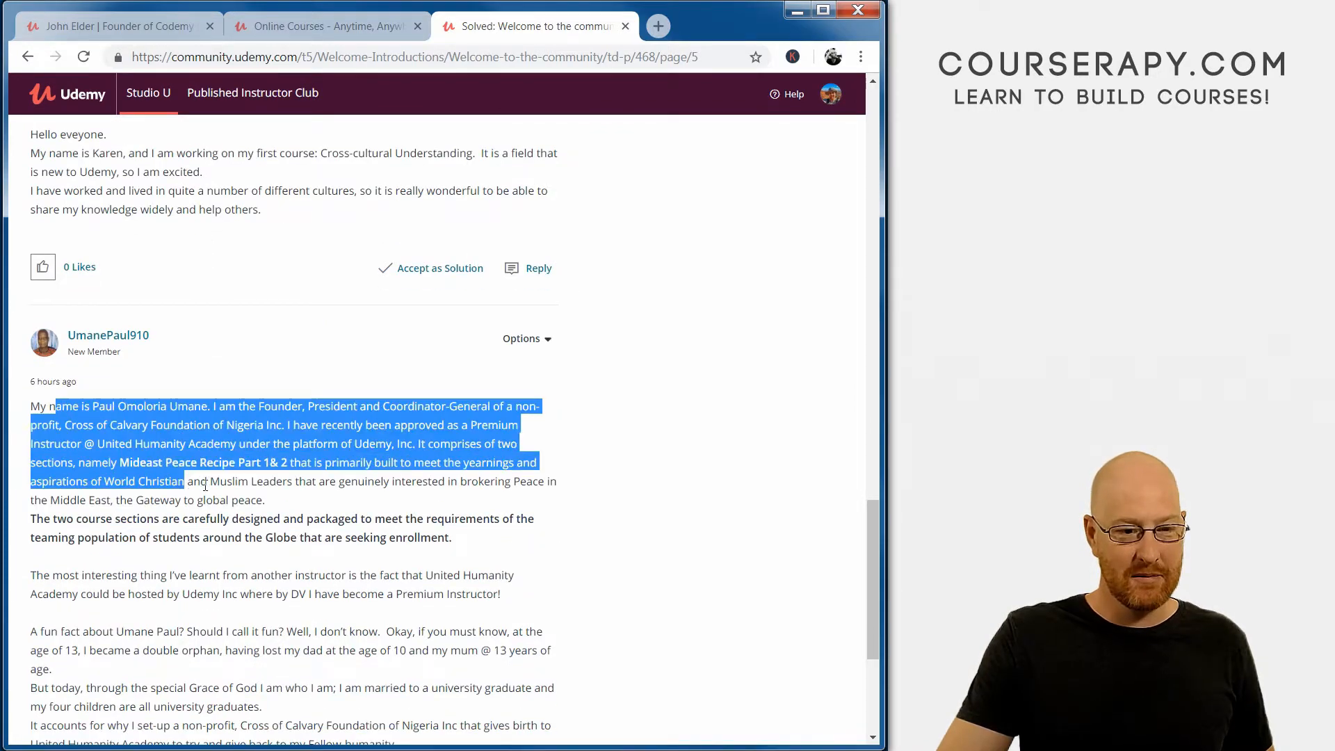
scroll(186, 481, "down", 5)
scroll(201, 408, "up", 6)
scroll(202, 408, "up", 10)
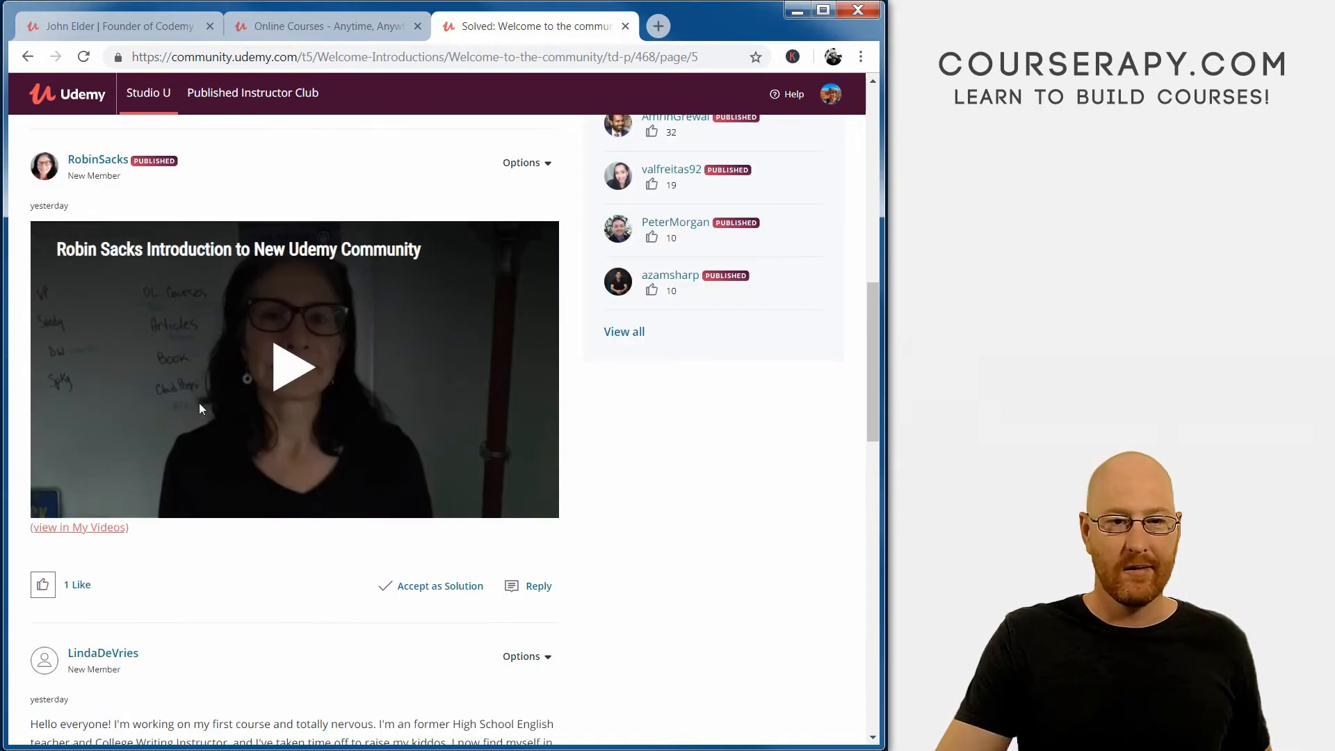
scroll(201, 407, "up", 10)
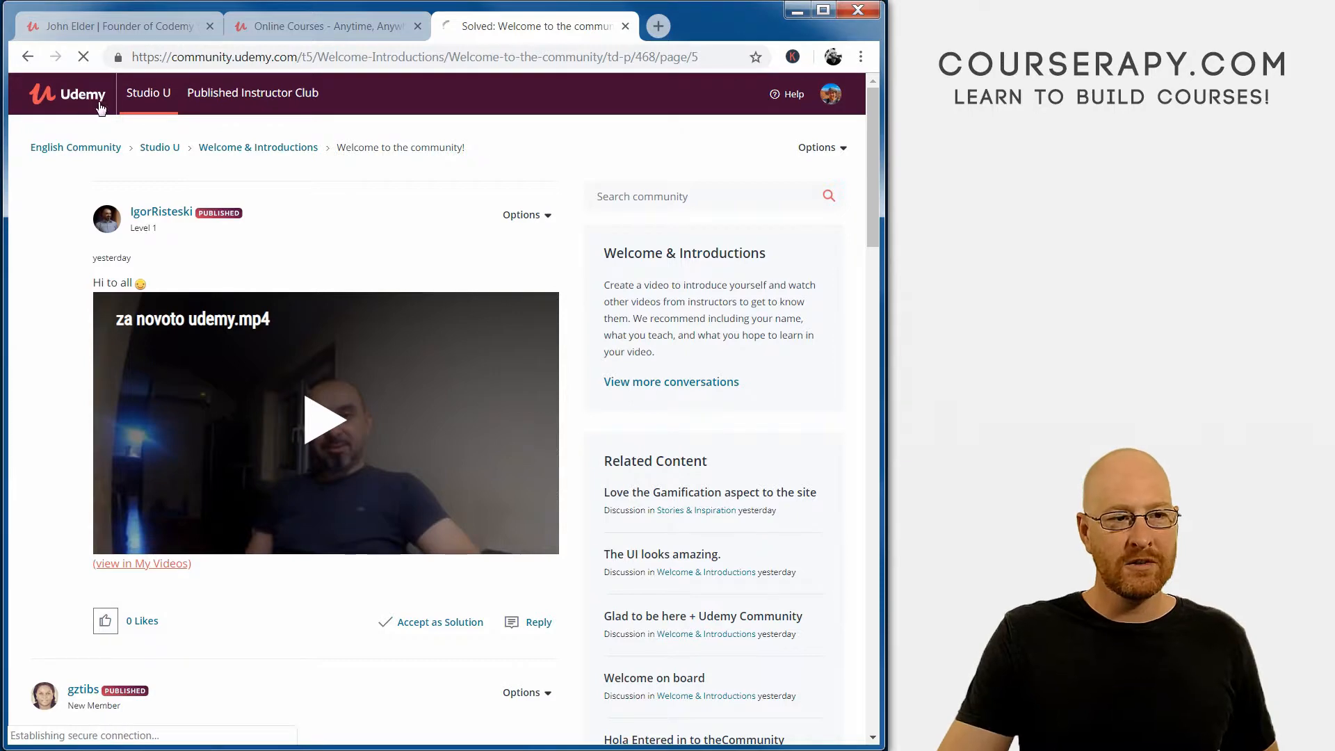
left_click(148, 92)
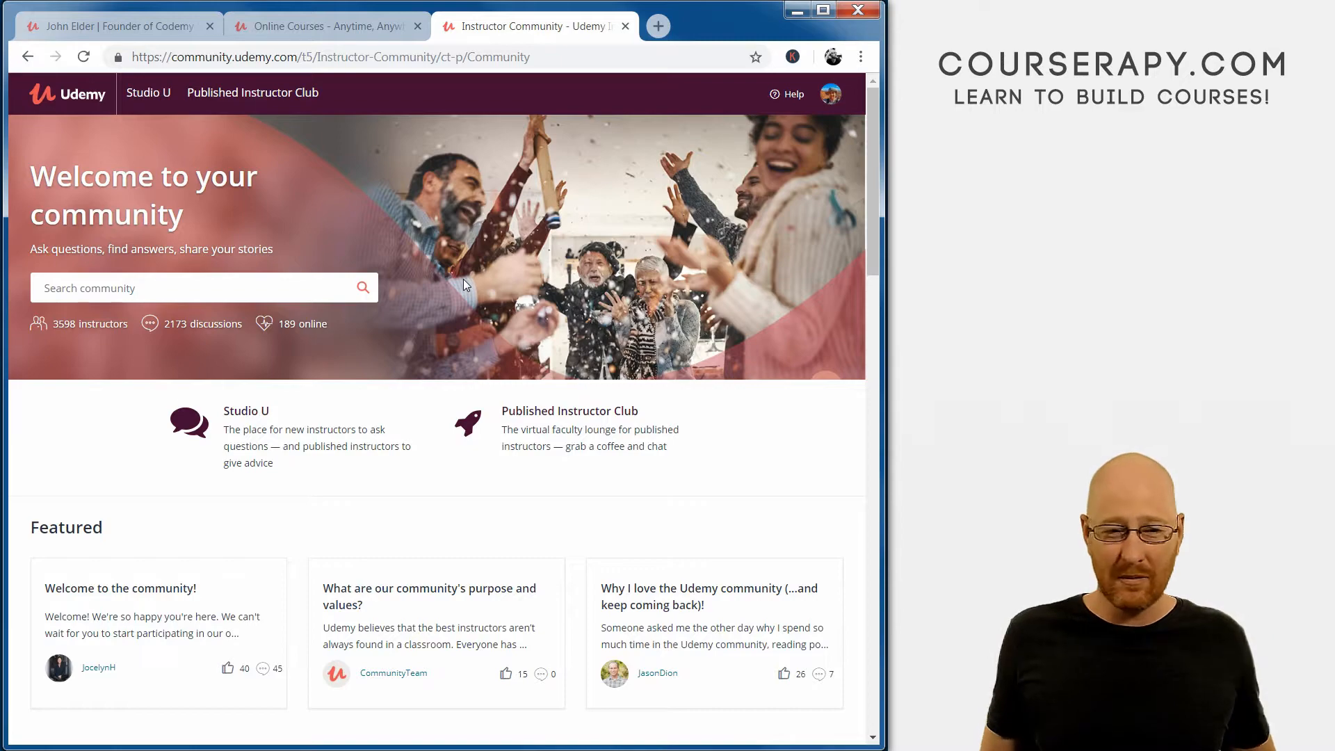
scroll(278, 220, "down", 5)
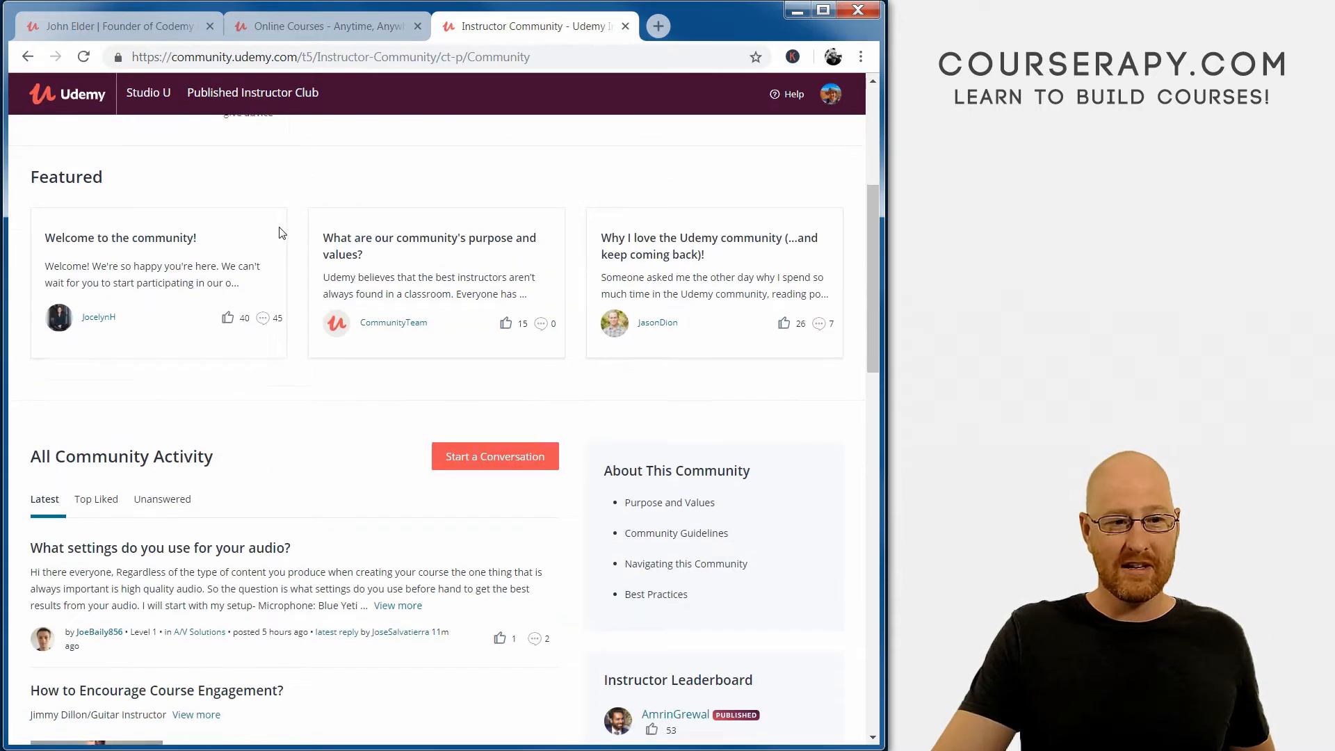
scroll(278, 221, "down", 3)
scroll(73, 474, "down", 5)
scroll(84, 417, "down", 5)
scroll(95, 313, "down", 5)
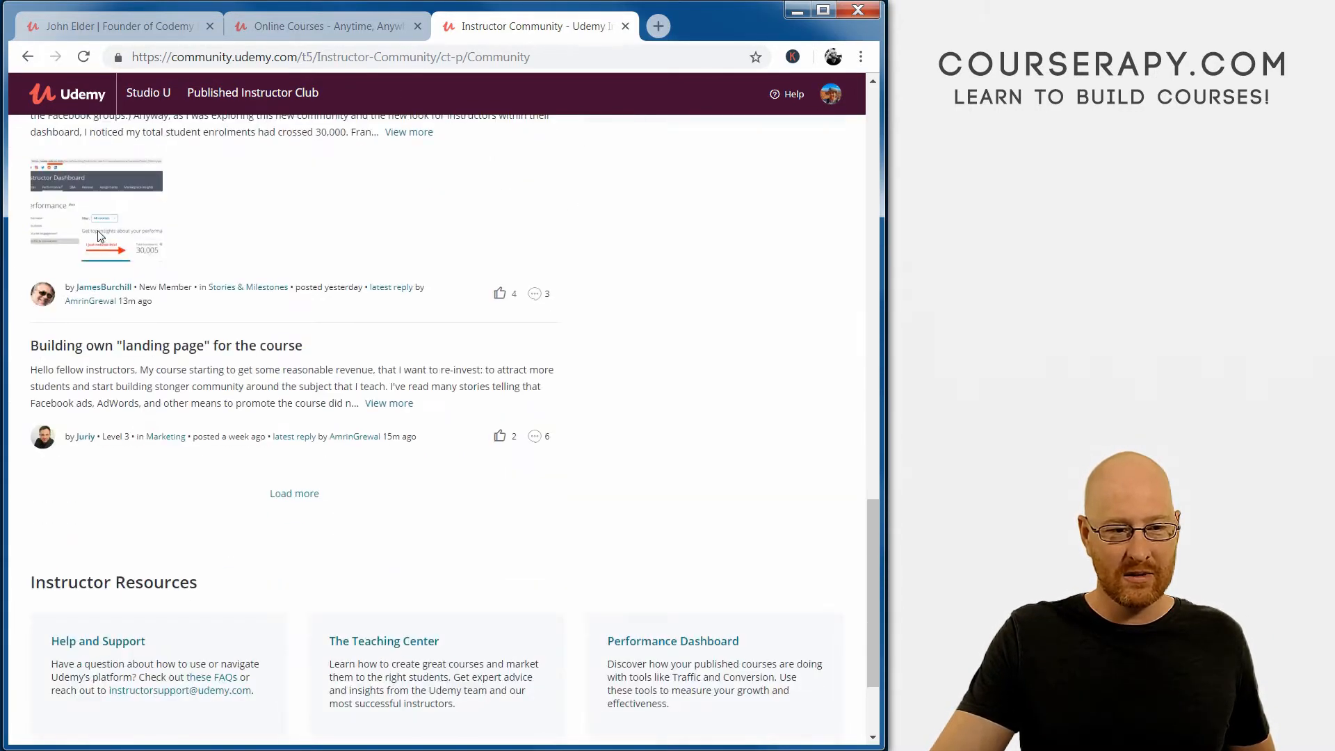
scroll(108, 269, "down", 3)
scroll(107, 270, "up", 5)
scroll(126, 313, "up", 5)
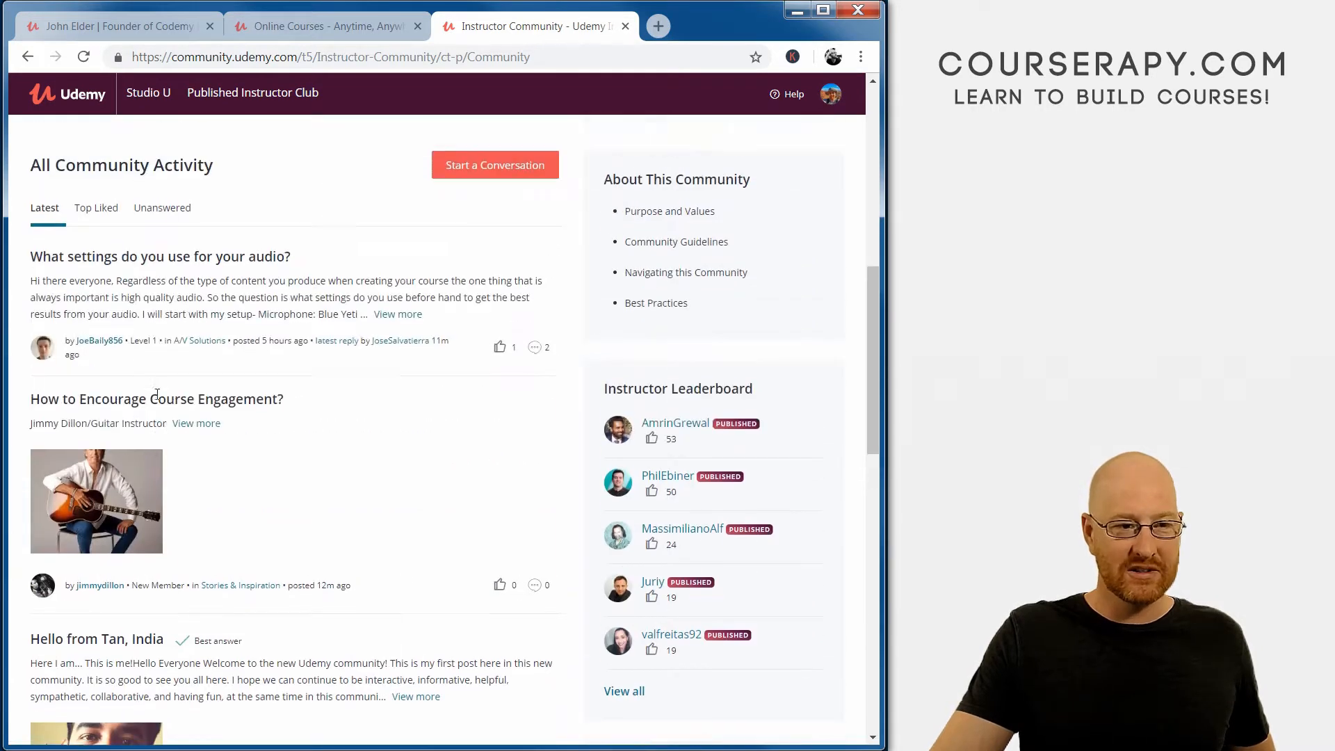
scroll(156, 398, "up", 3)
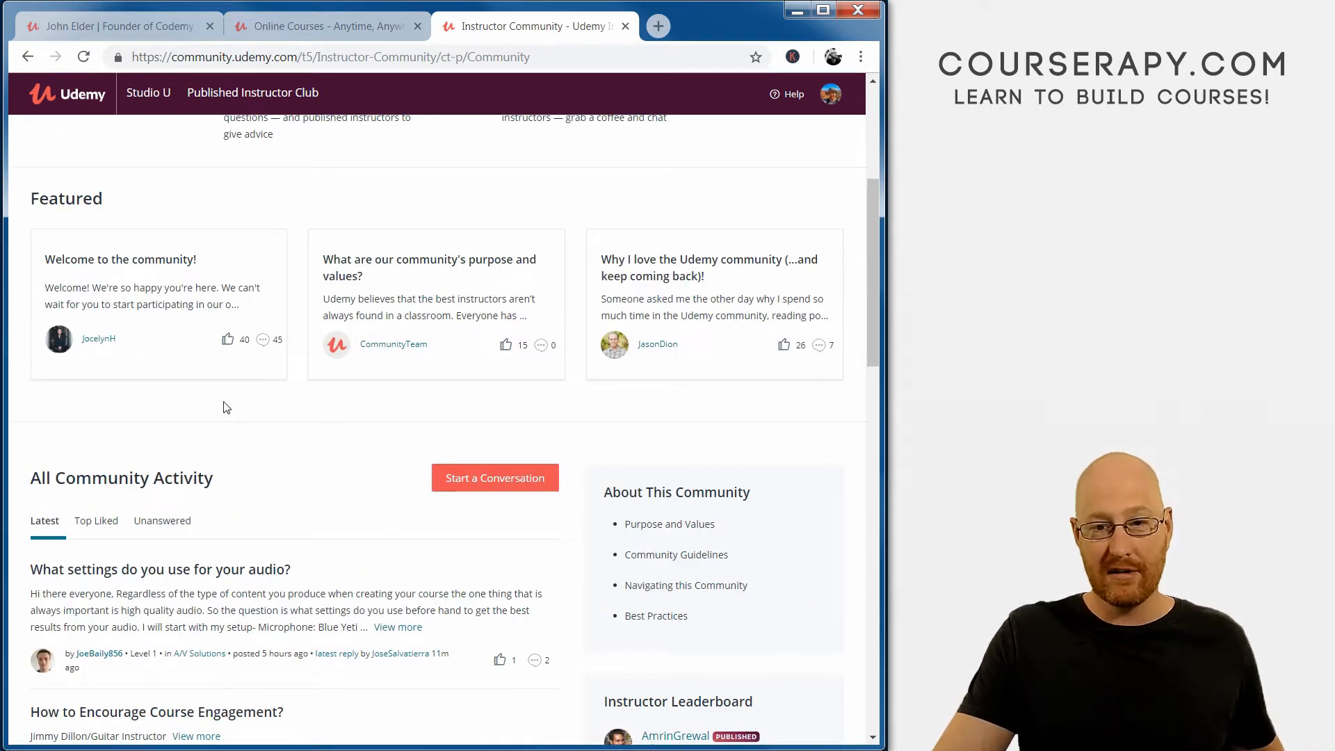
scroll(224, 406, "up", 4)
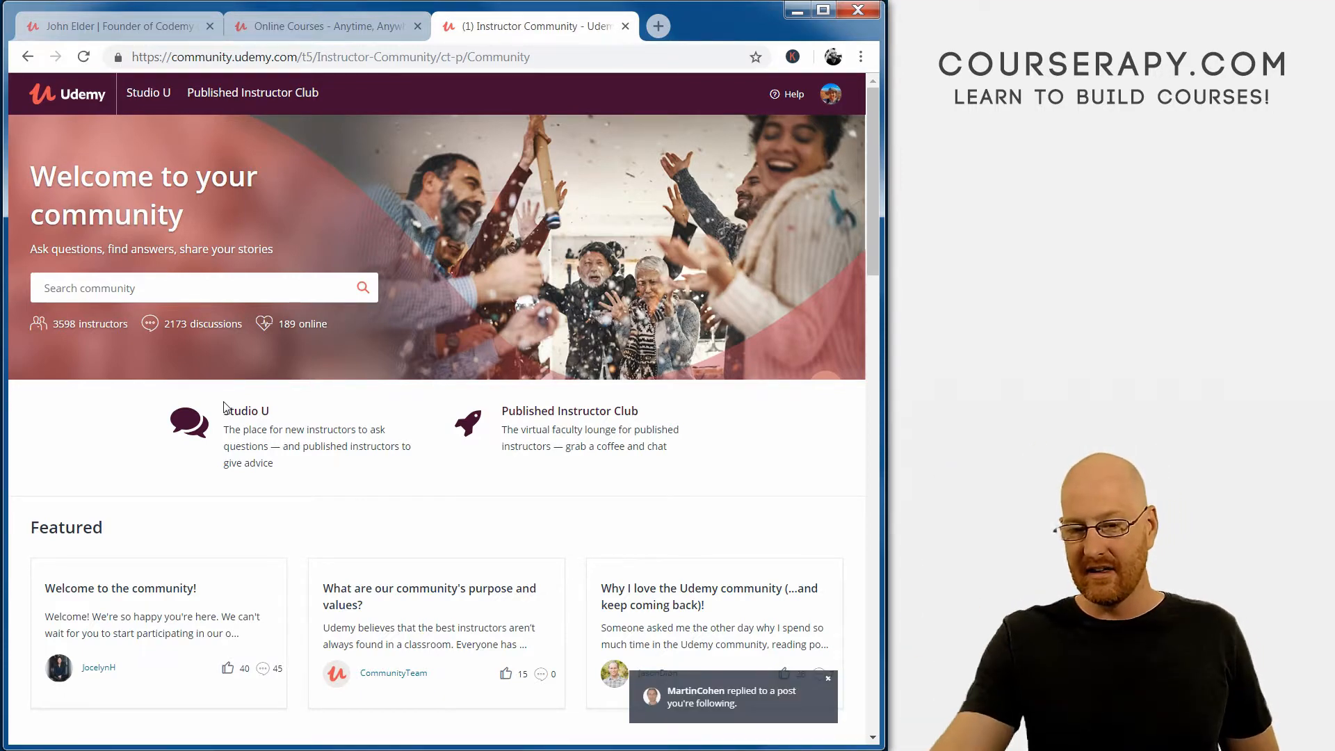
Step: Follow the reply toast into the sales thread's page 2 and mark the slow February sales sentence
left_click(700, 707)
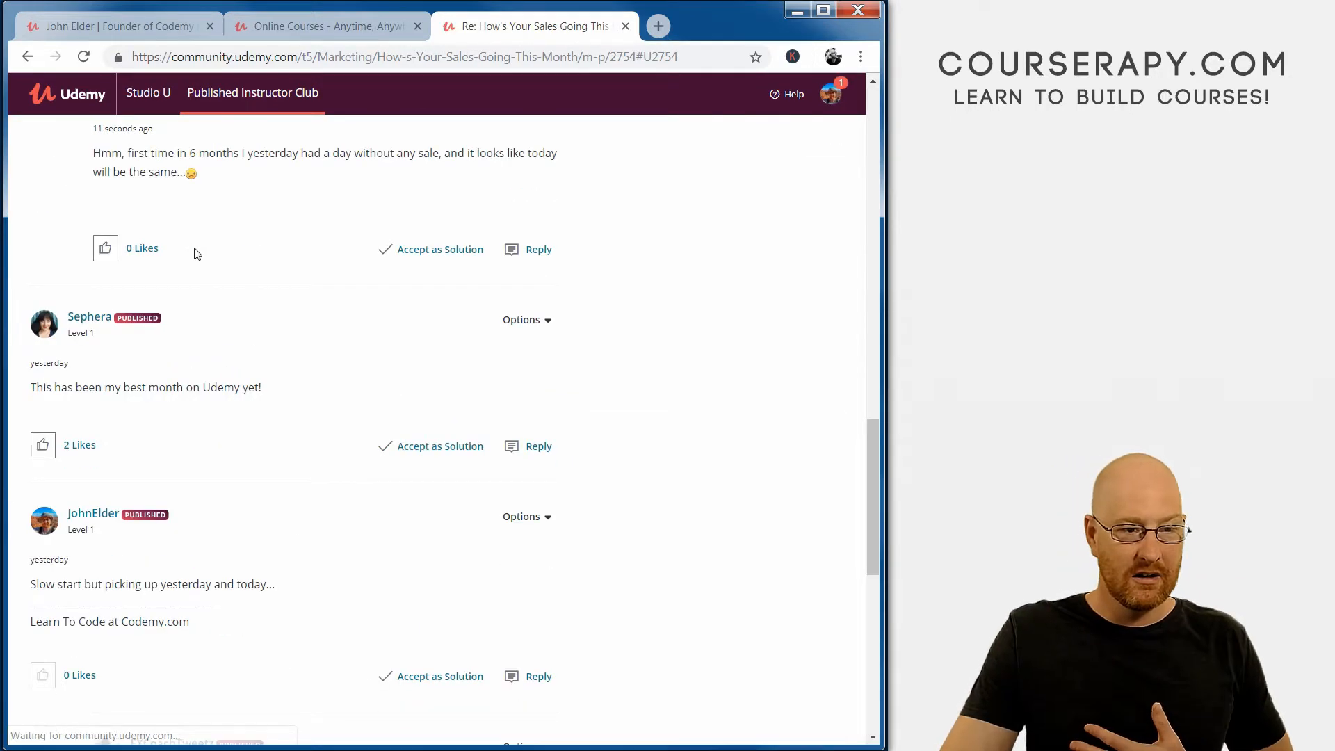
scroll(188, 407, "down", 1)
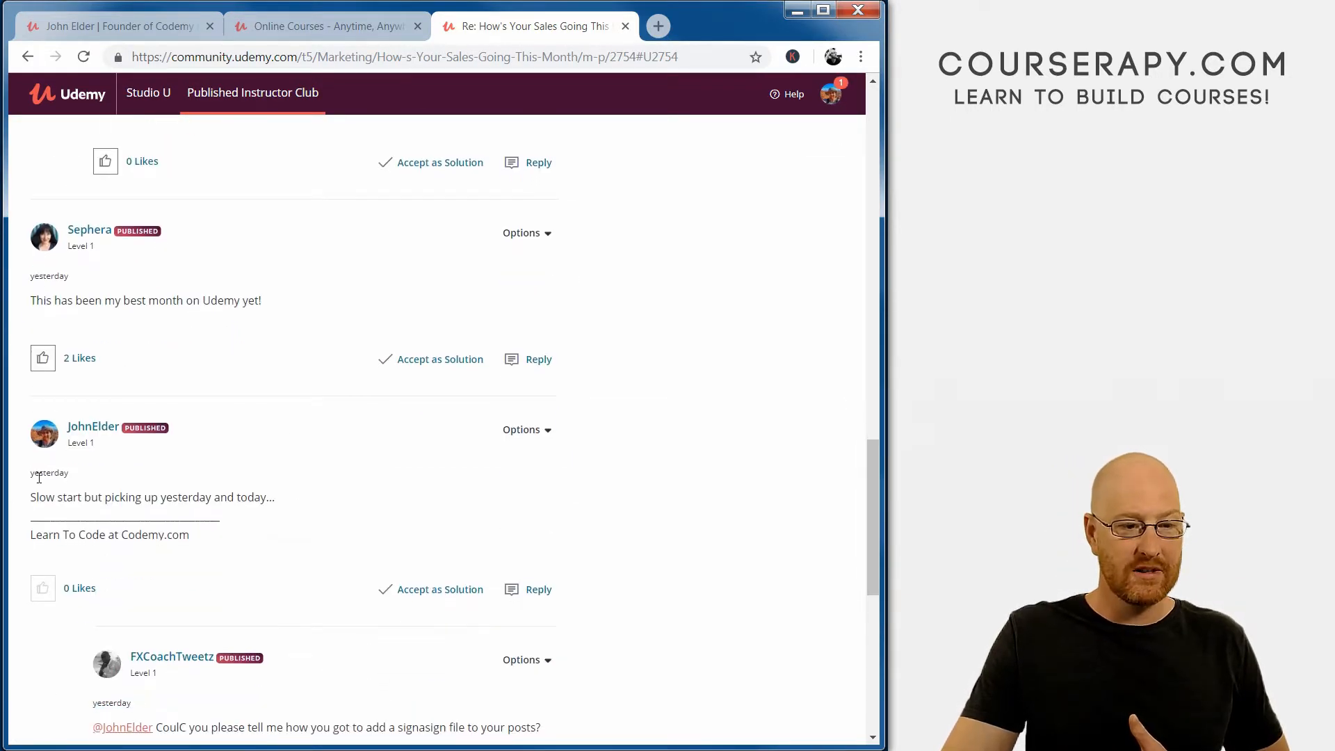
scroll(54, 513, "down", 2)
scroll(73, 506, "down", 2)
scroll(84, 501, "down", 2)
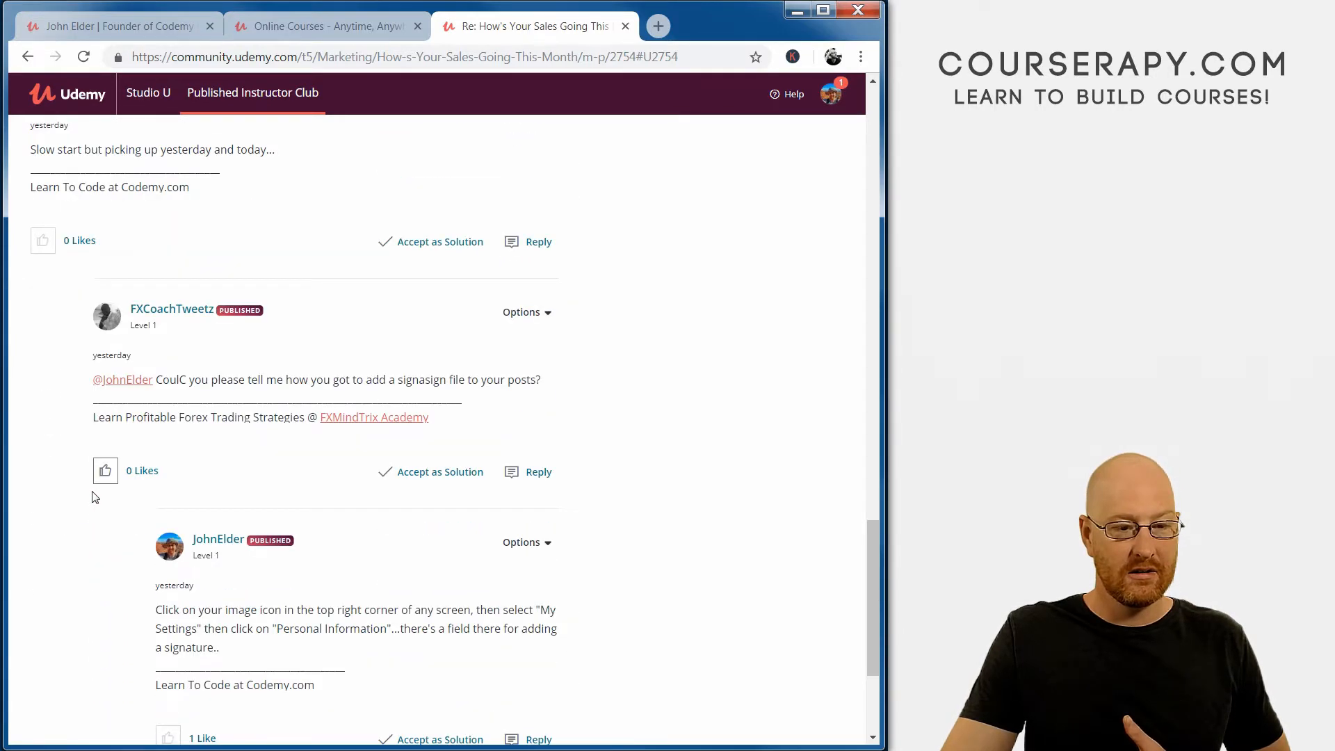
scroll(91, 497, "down", 2)
scroll(93, 497, "down", 1)
left_click(302, 564)
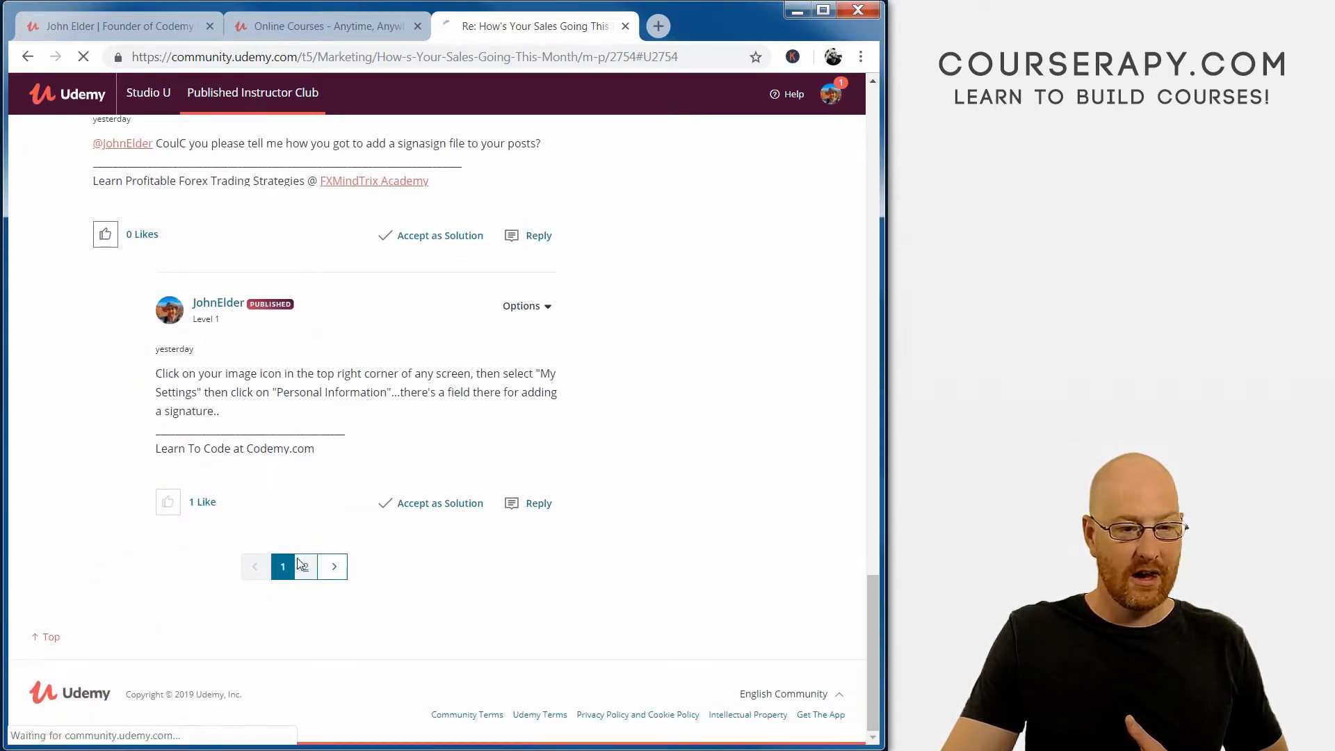
scroll(255, 473, "down", 5)
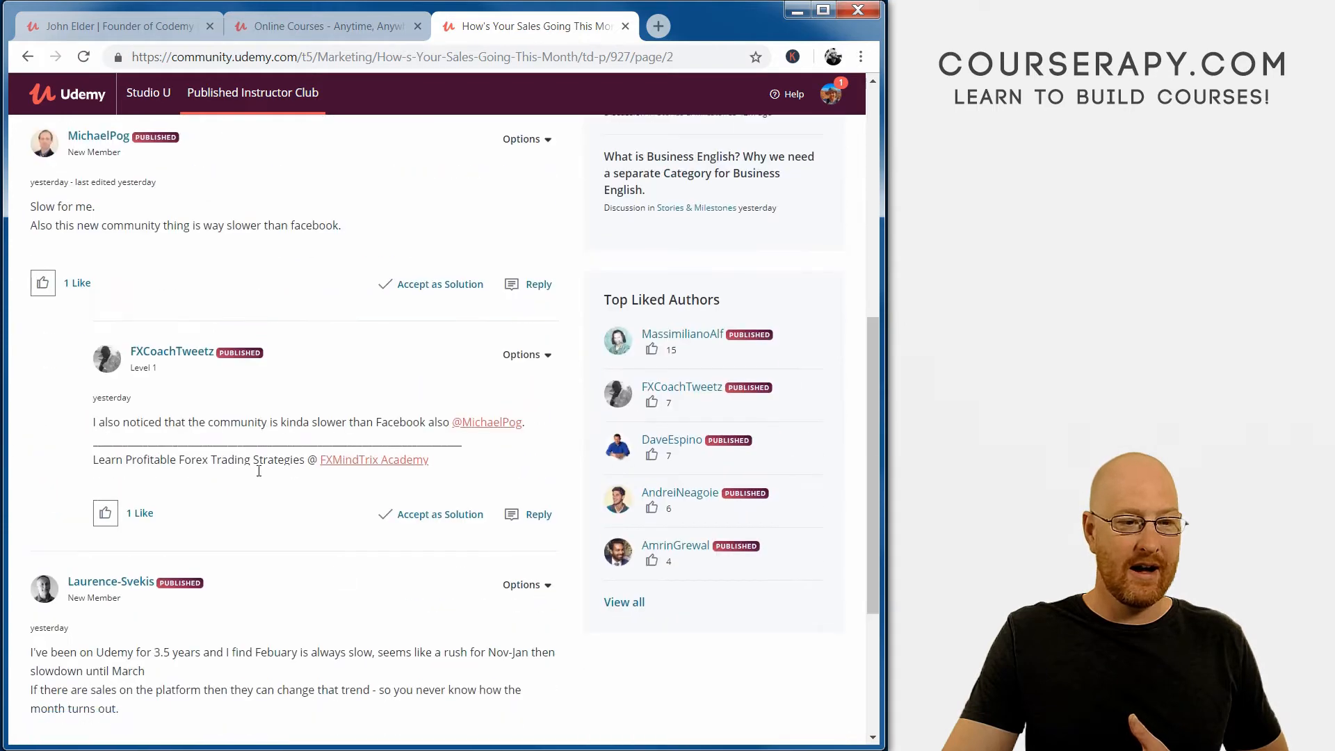
scroll(260, 477, "down", 5)
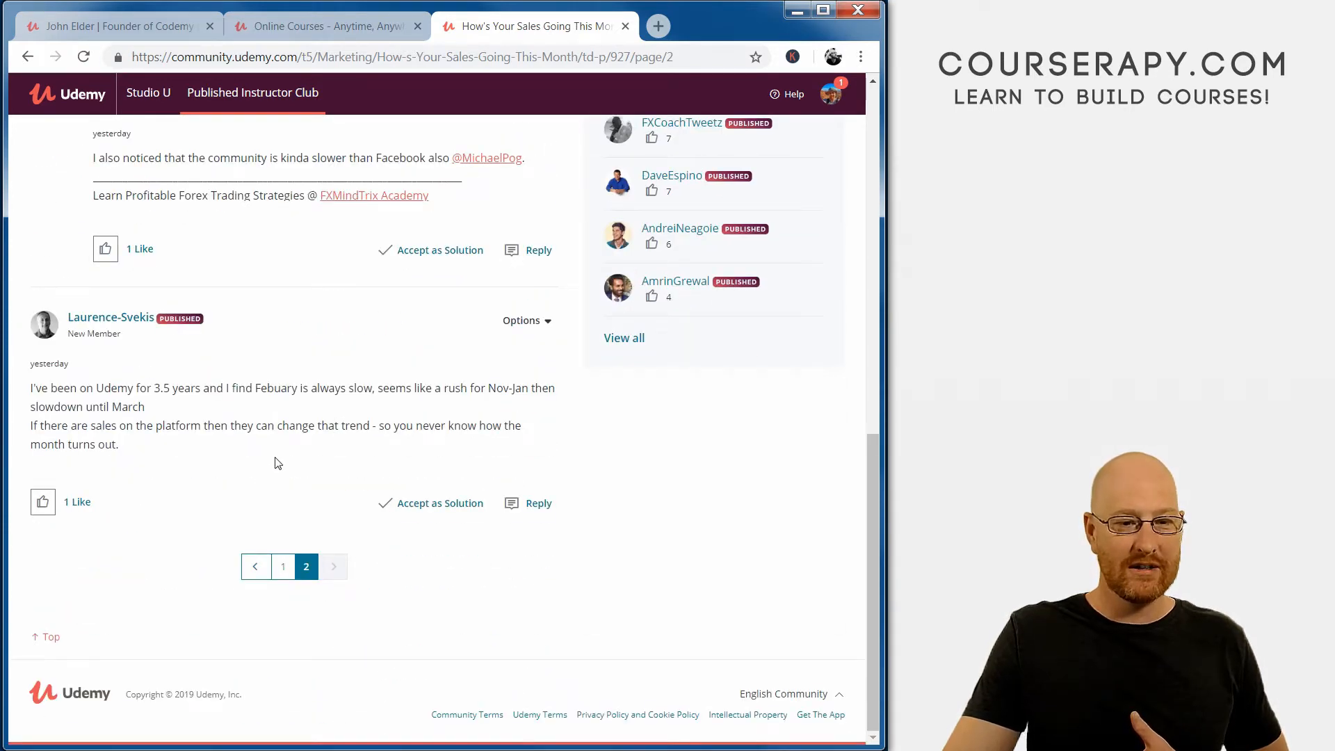
left_click_drag(116, 388, 324, 405)
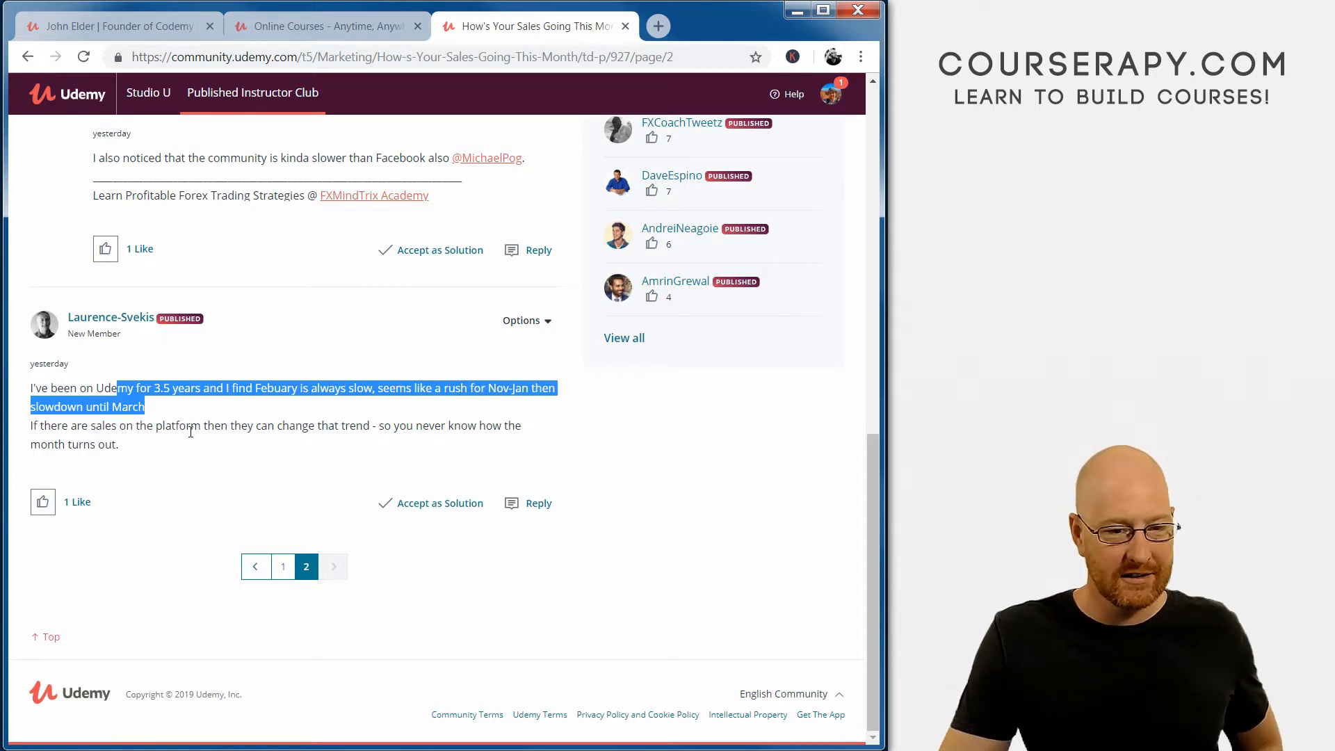
left_click(230, 443)
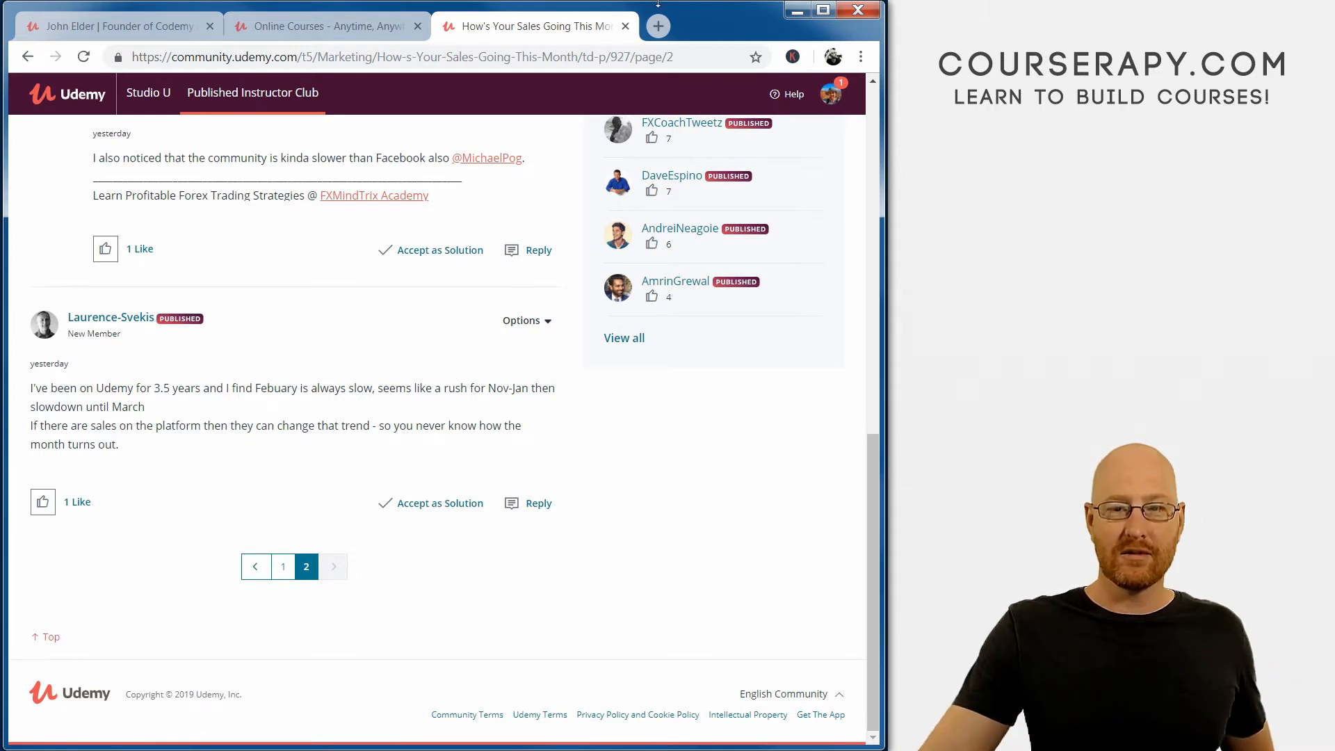
Step: Bring up My notifications from the avatar menu
left_click(833, 97)
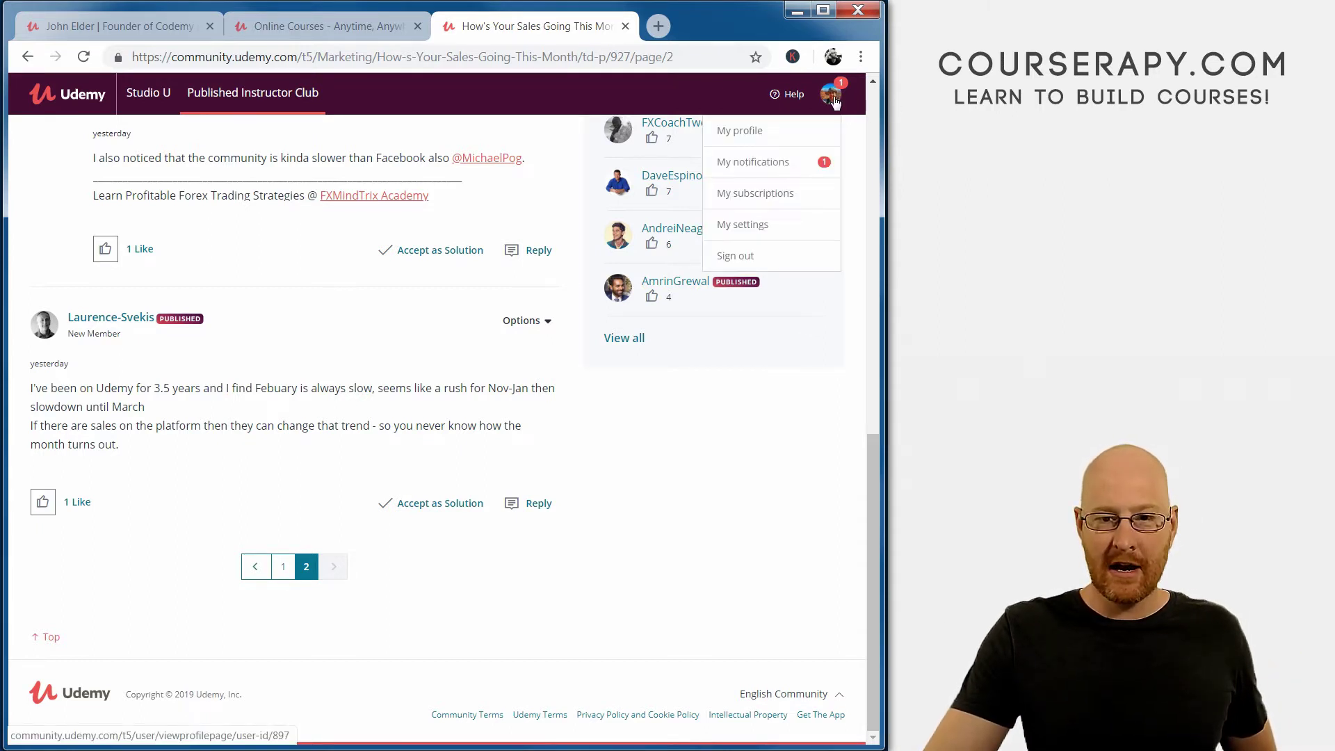
left_click(784, 165)
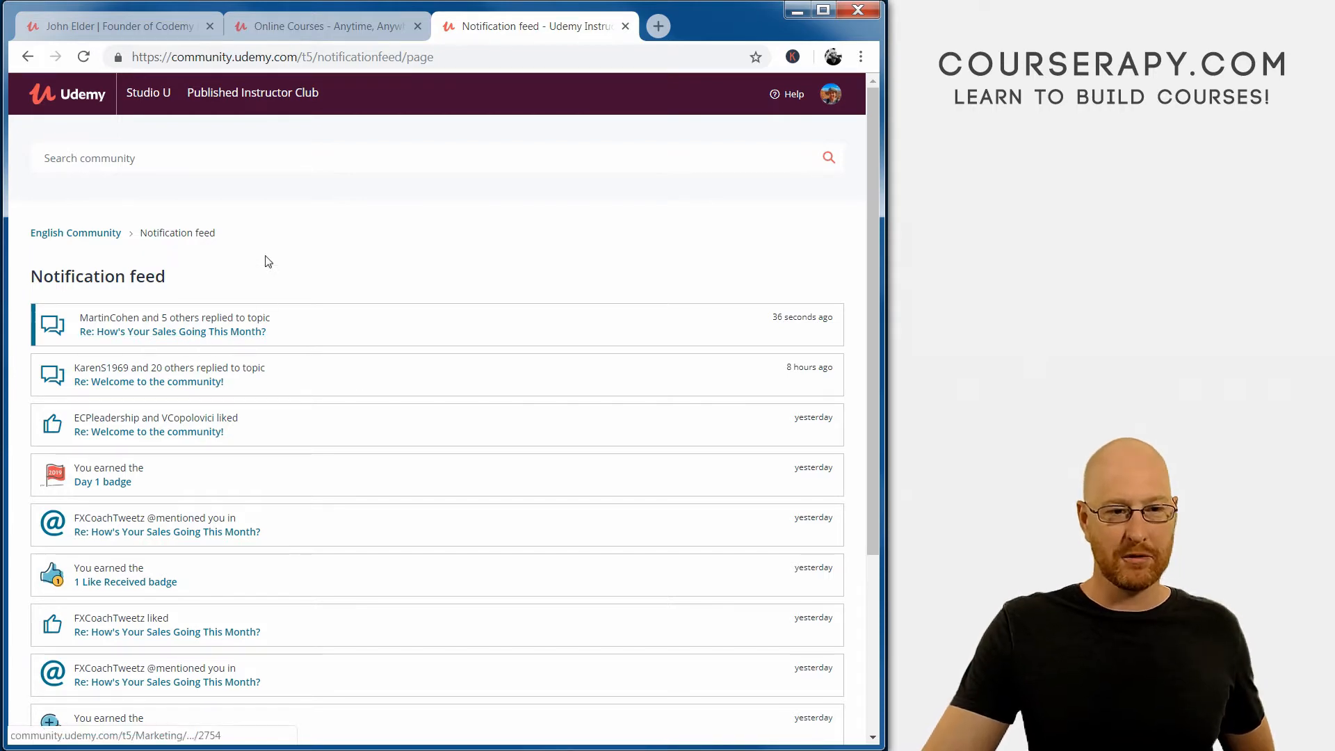
Step: Return to the community home page via the Udemy logo
left_click(148, 92)
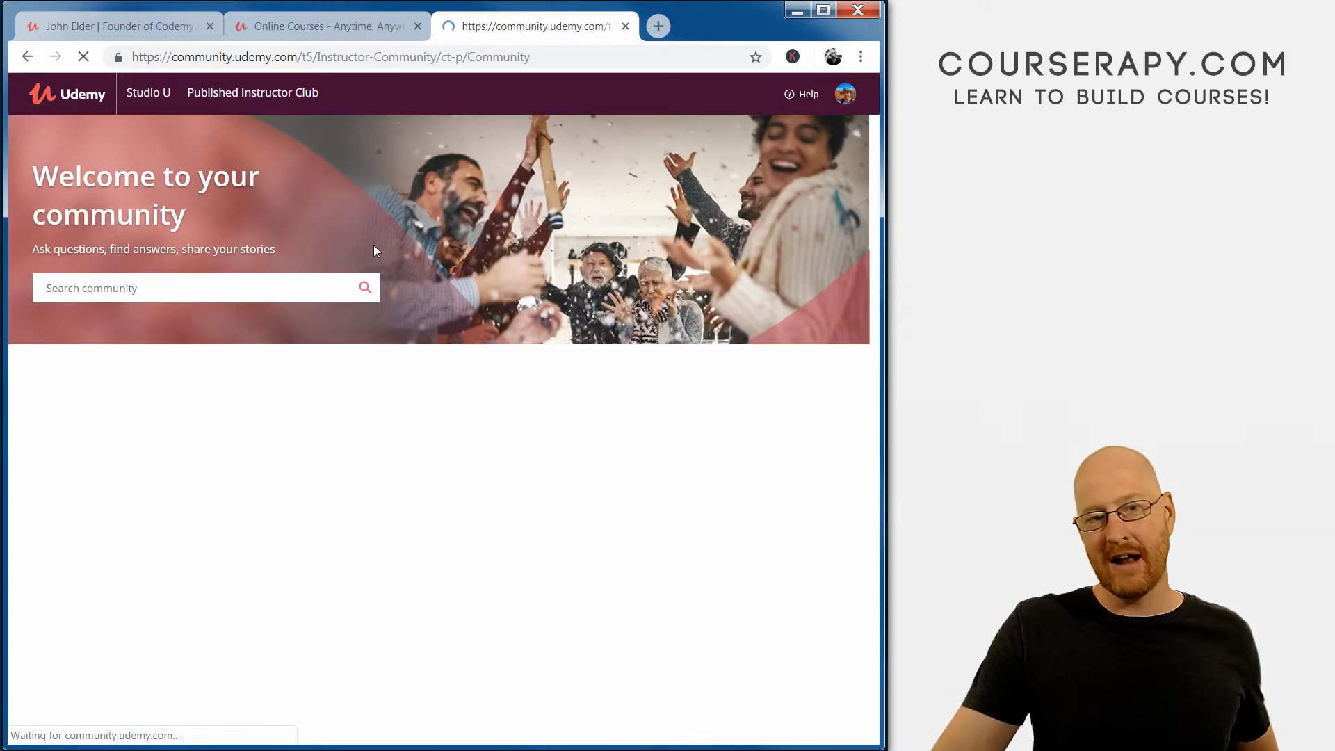